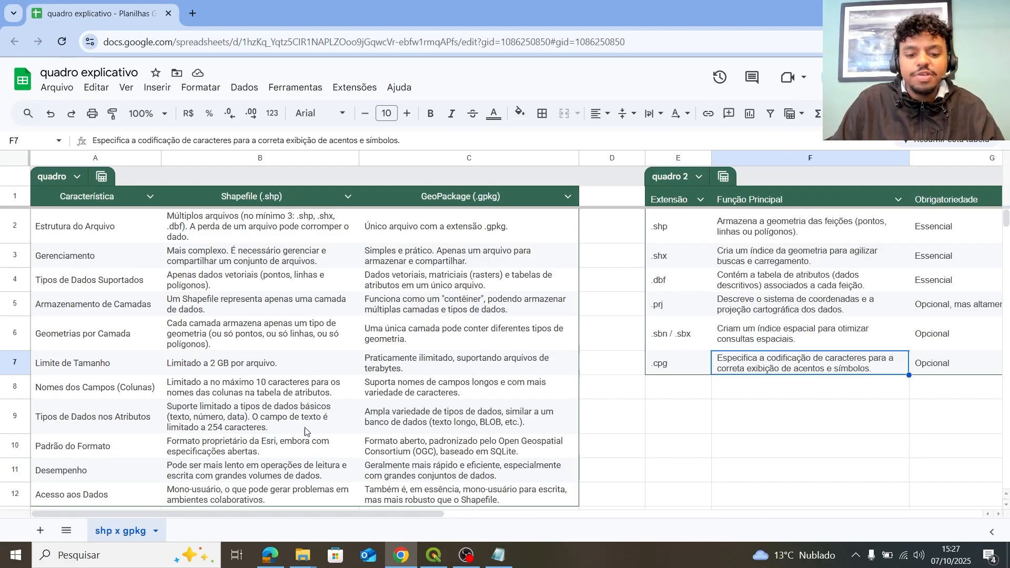
Open the gpkg and shp folders from the taskbar and place the shp window beside gpkg.
left_click_drag(313, 514, 276, 514)
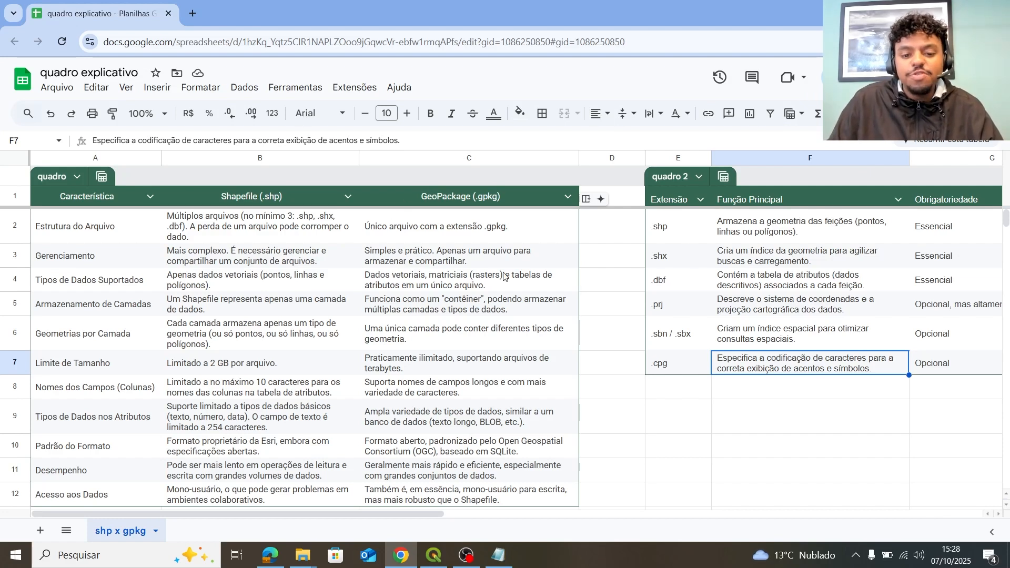
scroll(521, 319, "down", 1)
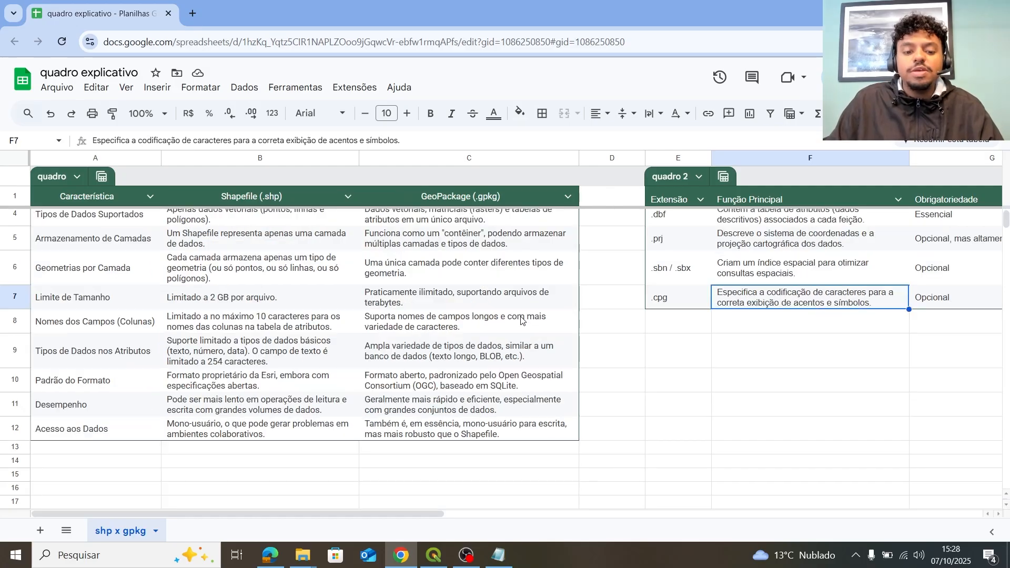
scroll(521, 320, "up", 1)
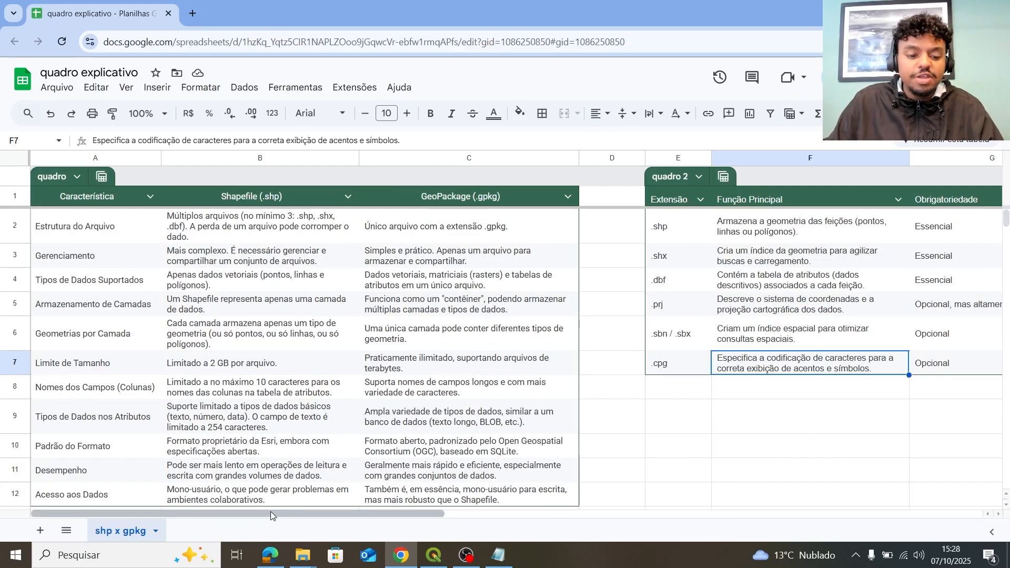
left_click_drag(271, 512, 338, 509)
mouse_move(303, 556)
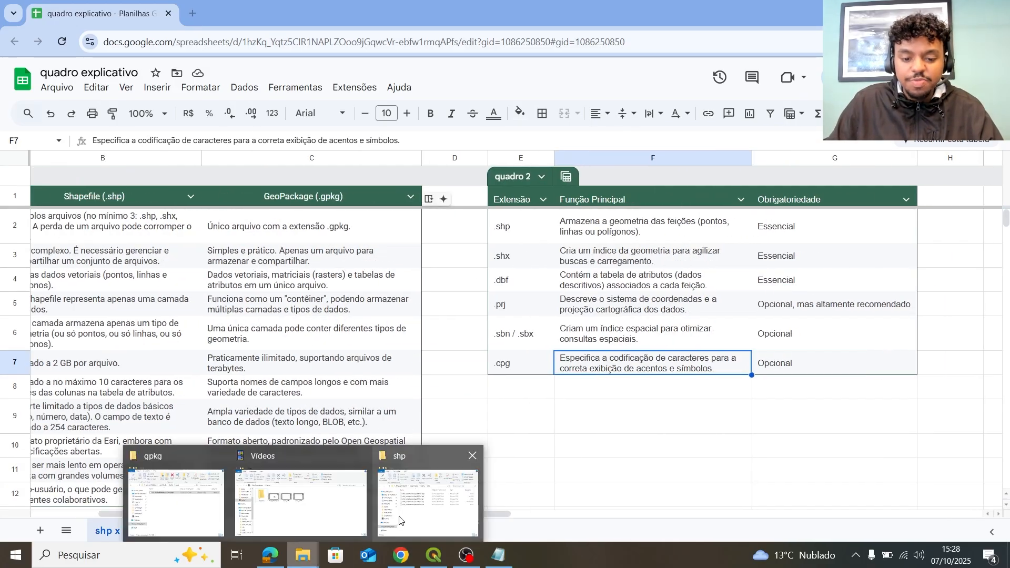
left_click(177, 502)
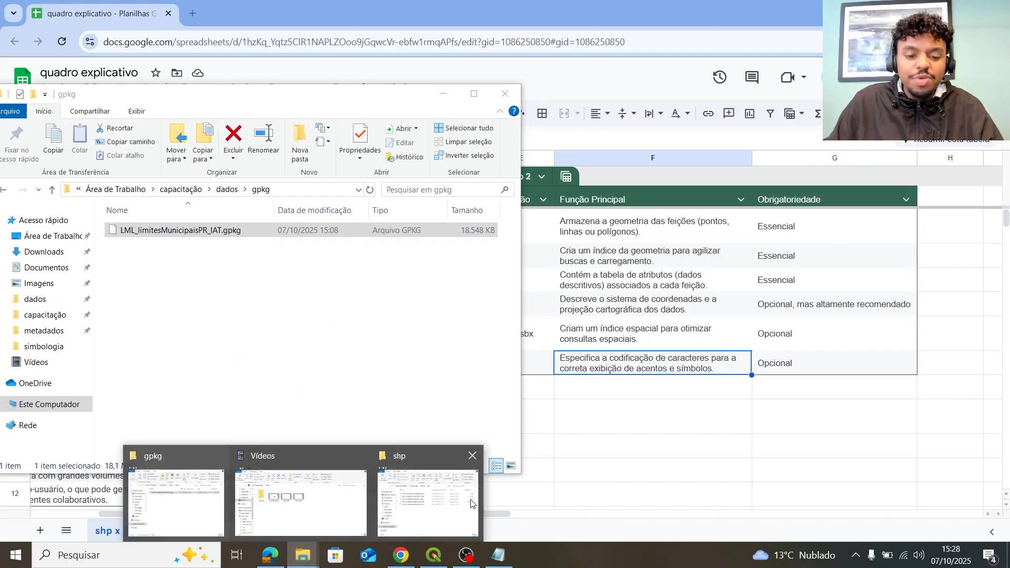
left_click(428, 502)
mouse_move(659, 108)
left_mouse_down()
mouse_move(669, 96)
mouse_move(661, 99)
left_mouse_up()
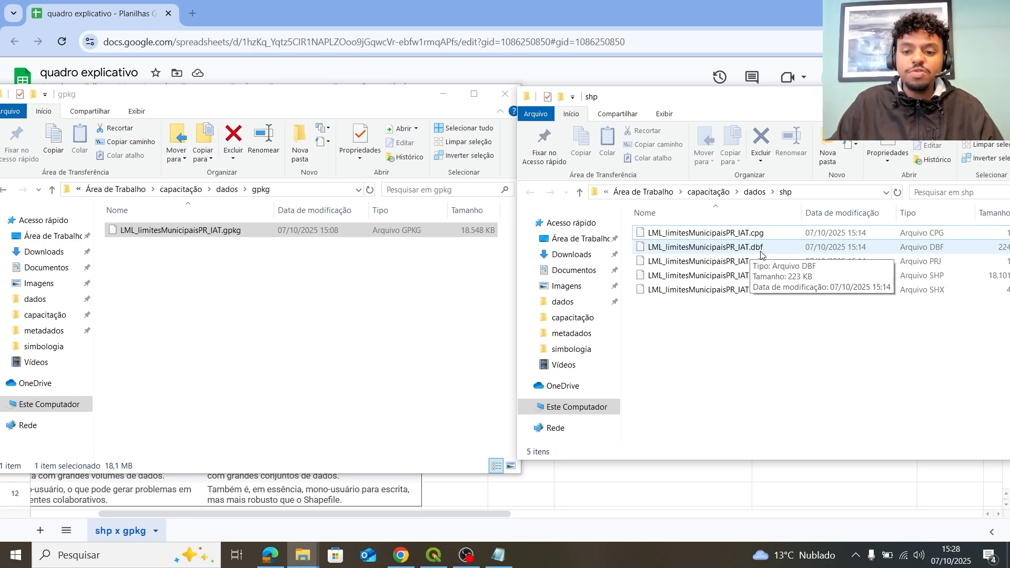
Clear other windows away, then bring the gpkg folder forward with the shp folder alongside.
left_click_drag(810, 104, 717, 121)
left_click(496, 559)
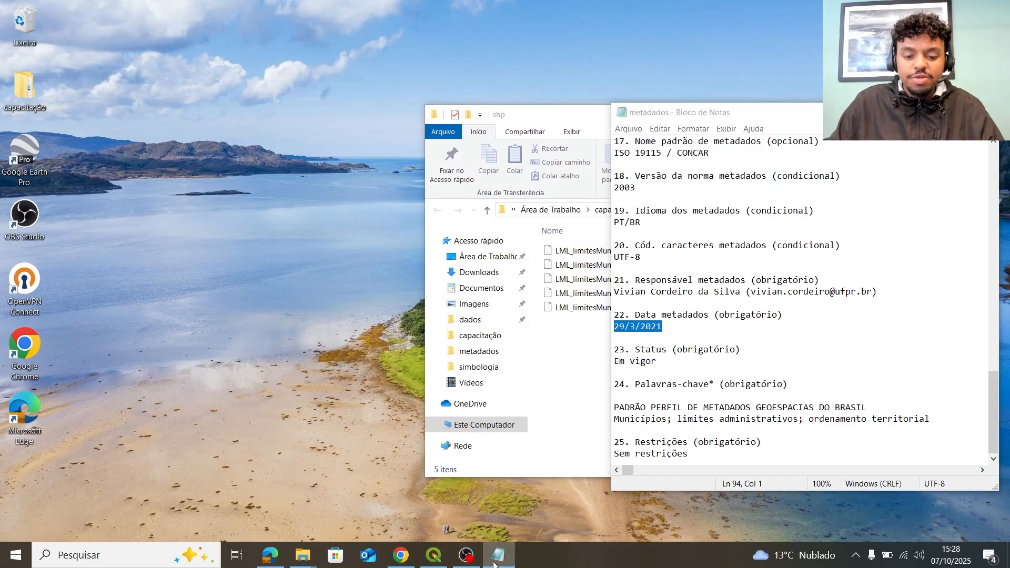
left_click(494, 564)
left_click(303, 555)
left_click(155, 498)
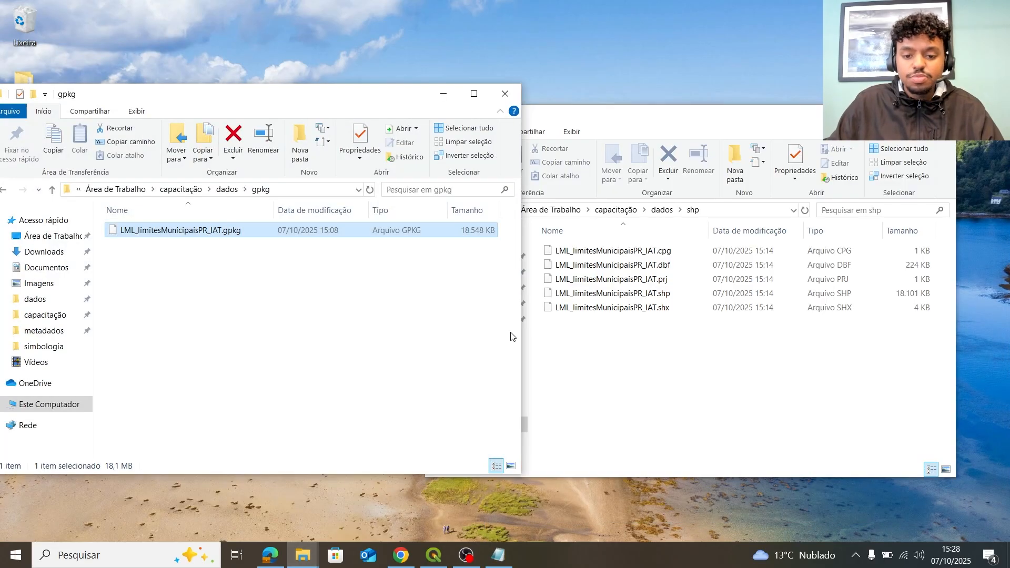
left_click_drag(673, 126, 728, 115)
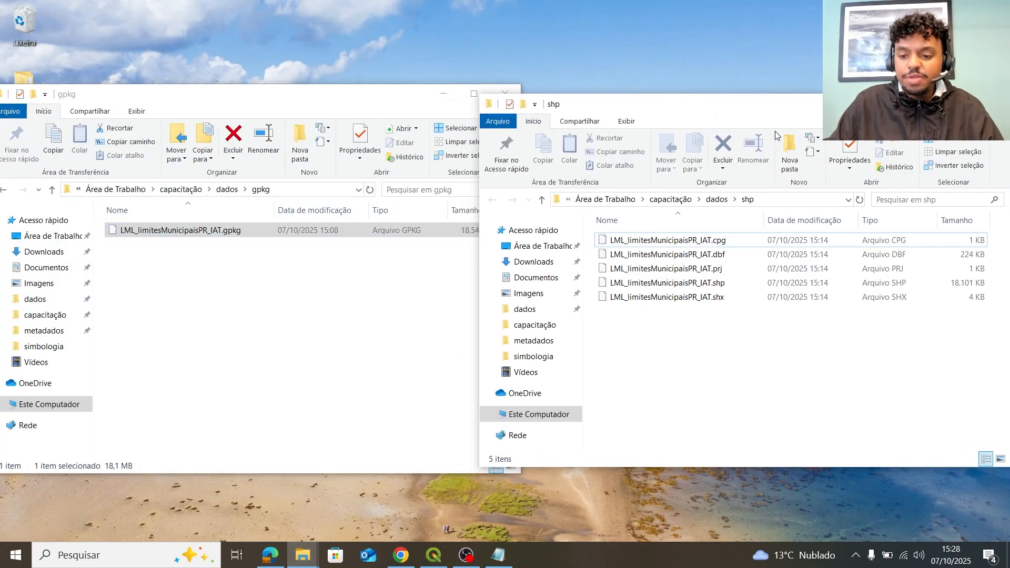
Select the .dbf, .shp and .shx files, nudge the shp window, then clear the selection.
left_click(733, 255)
left_click(733, 283, "ctrl")
left_click(732, 297, "ctrl")
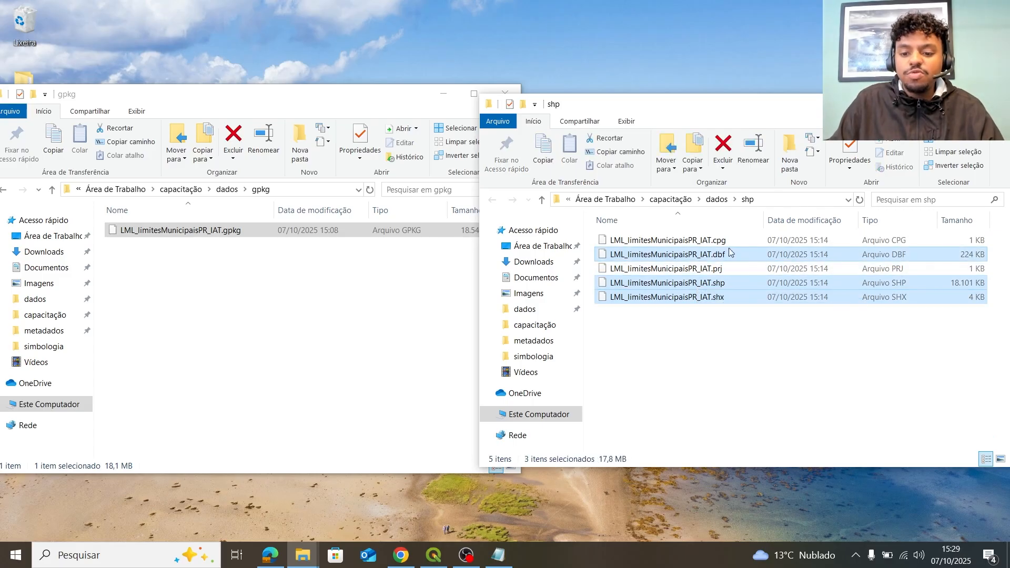
left_click_drag(800, 113, 810, 81)
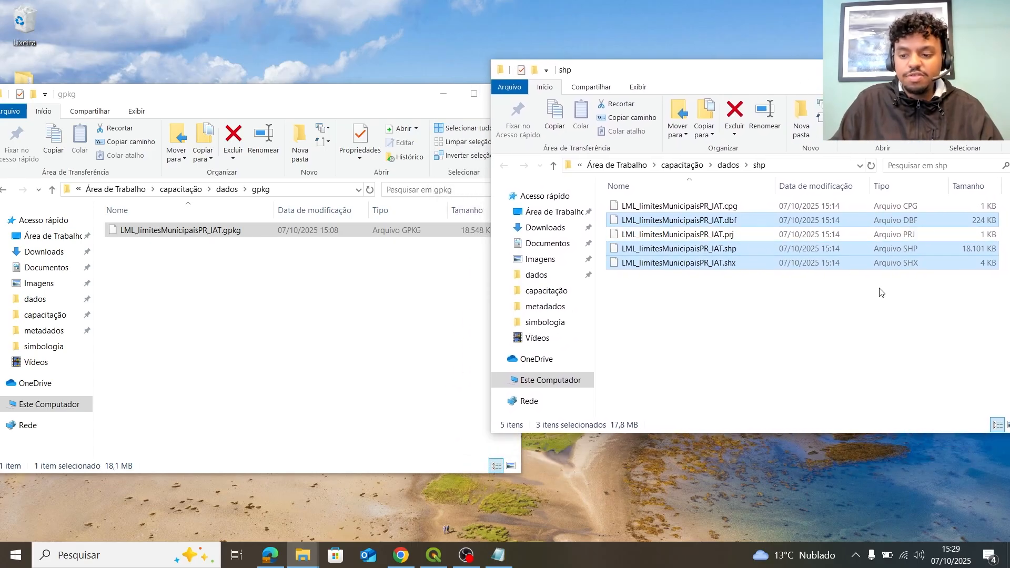
left_click_drag(662, 69, 685, 81)
left_click(640, 354)
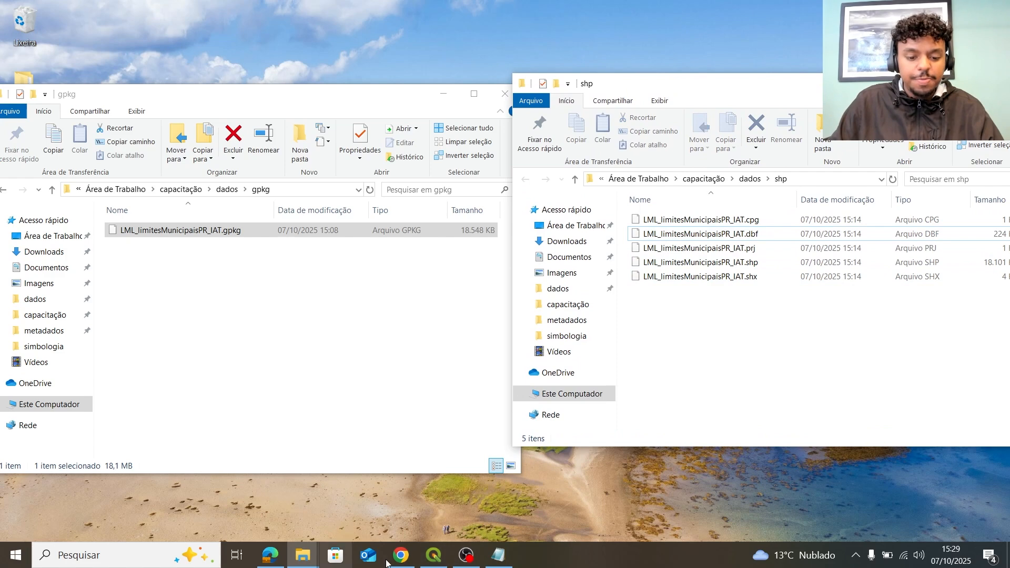
Drag the GeoPackage from the gpkg folder into QGIS to add the municipal boundaries layer.
left_click(434, 555)
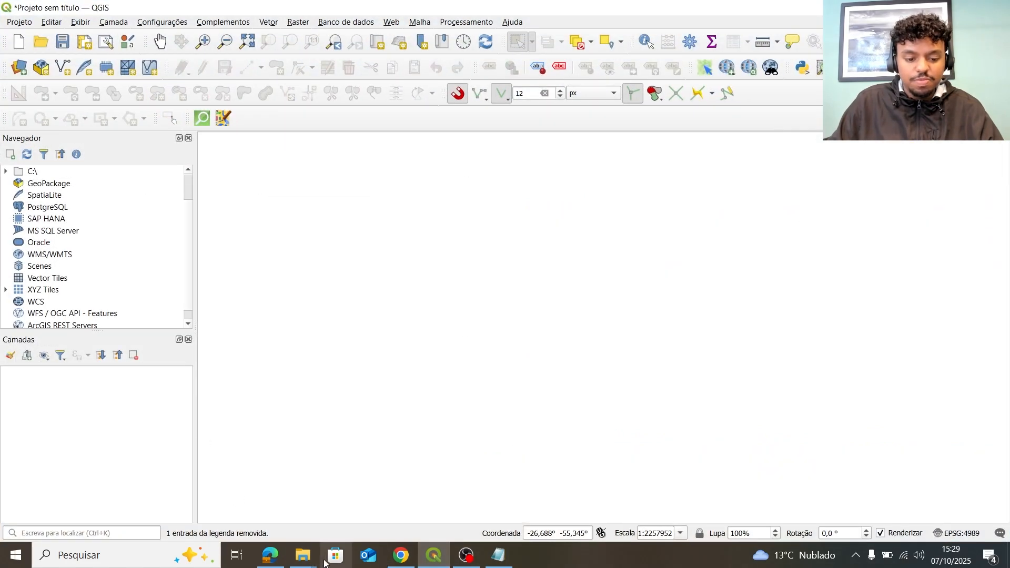
mouse_move(310, 558)
left_click(174, 492)
left_click_drag(286, 235, 158, 505)
left_click_drag(210, 94, 535, 97)
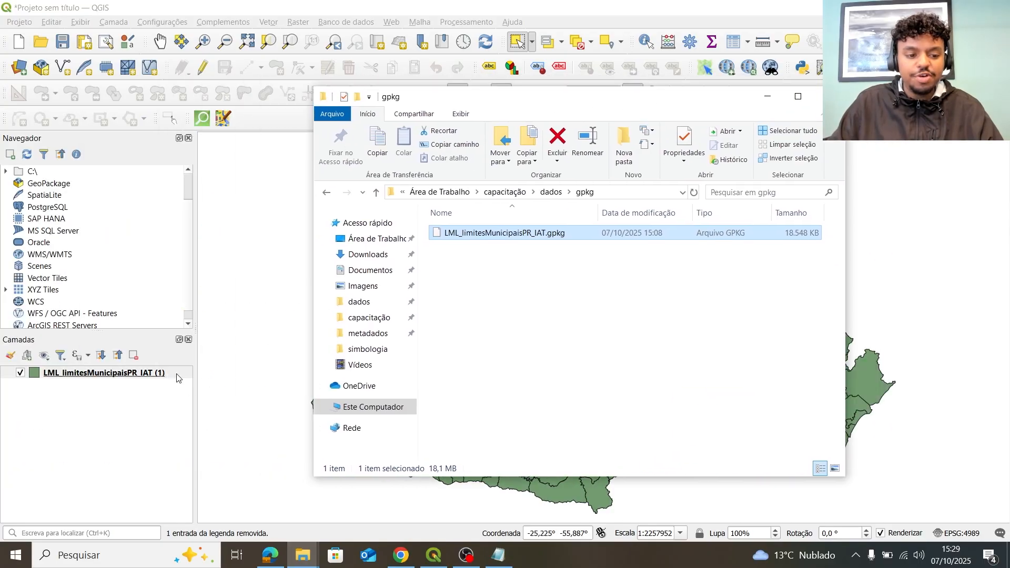
left_click(132, 374)
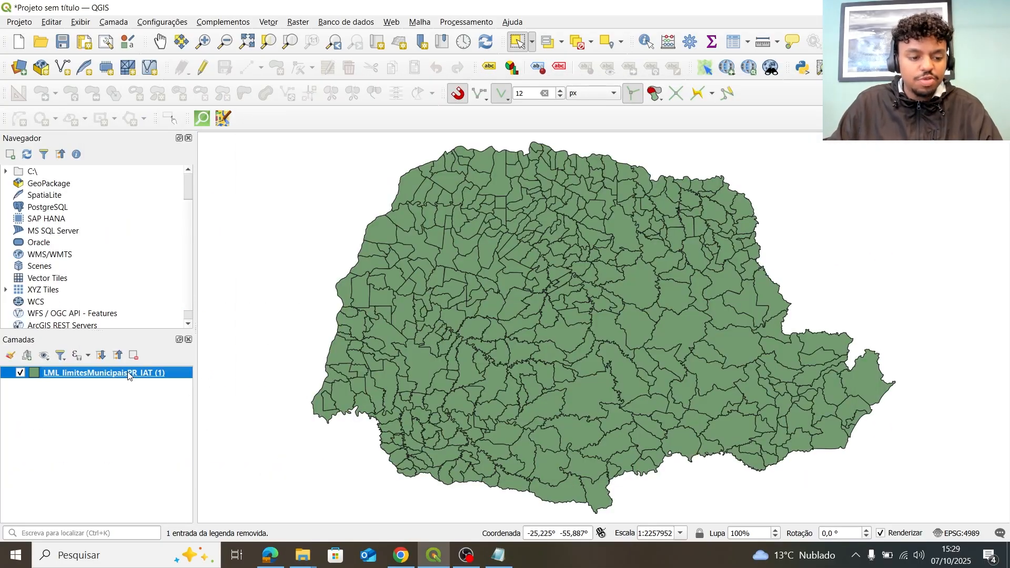
double_click(128, 375)
left_click(751, 8)
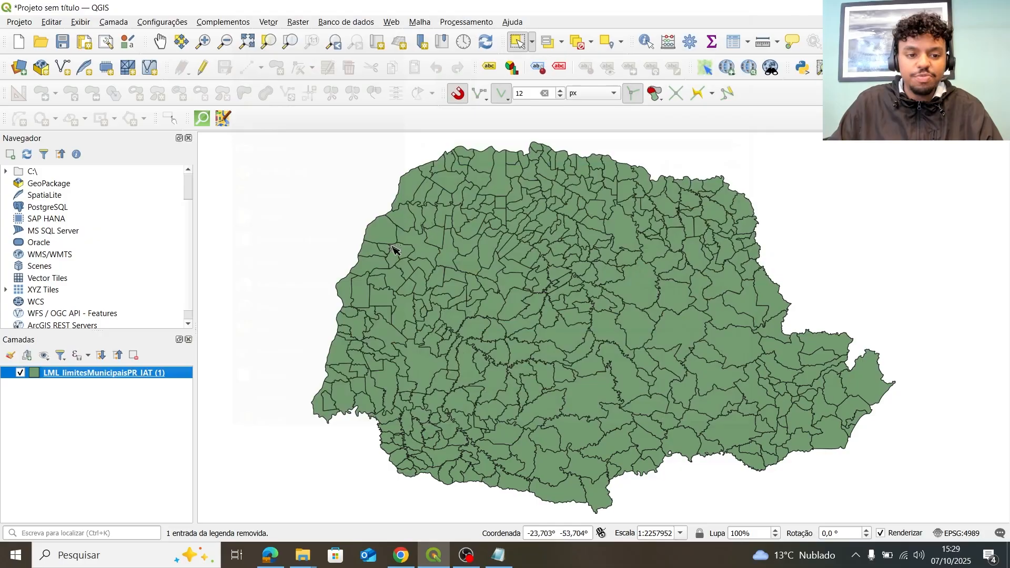
Rename the layer to 'LML_limitesMunicipaisPR_IAT. GRPK', removing the trailing (1).
right_click(147, 376)
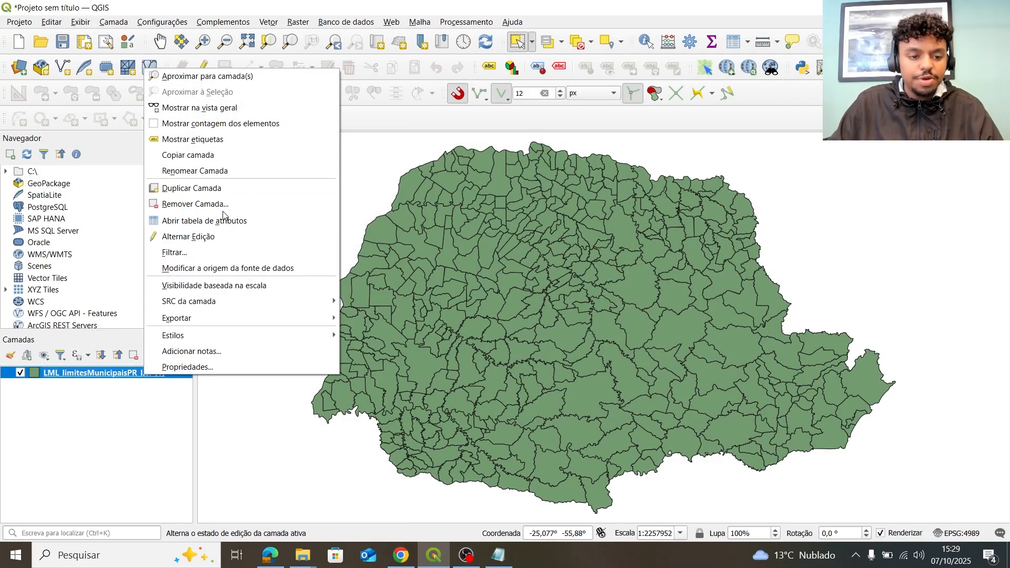
left_click(205, 171)
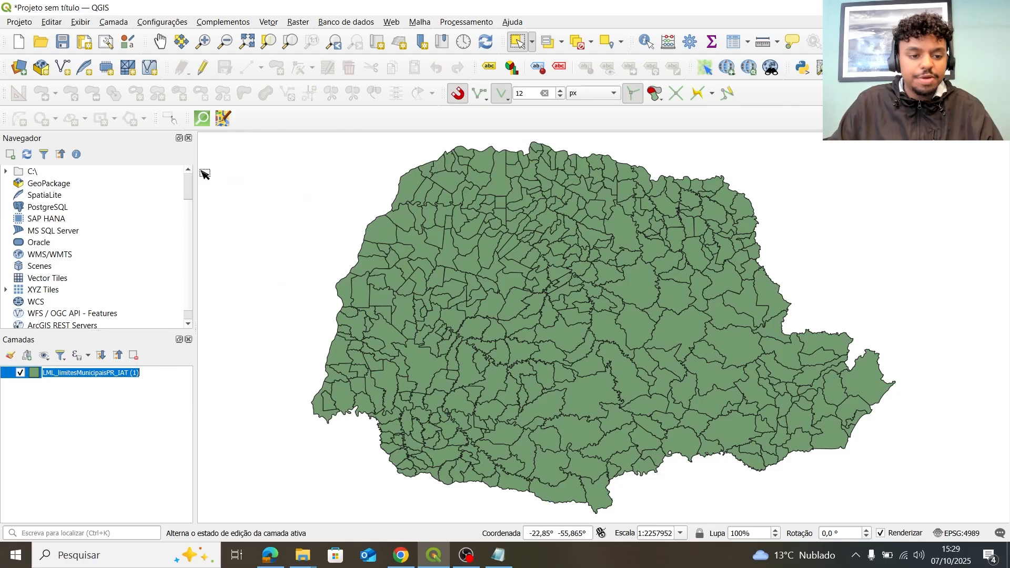
left_click(146, 376)
key("BackSpace")
key("BackSpace")
key("BackSpace")
key("BackSpace")
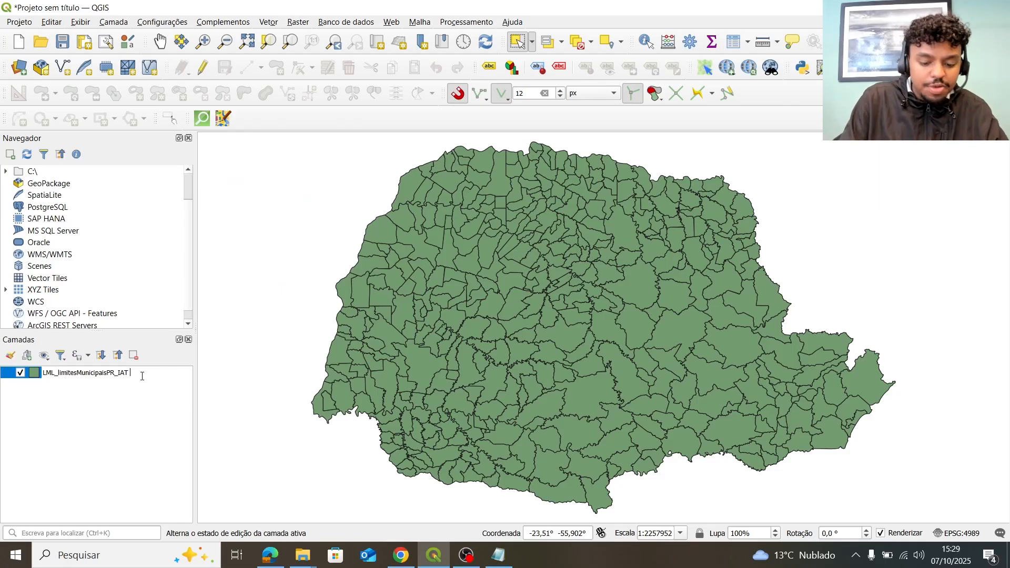
type(".")
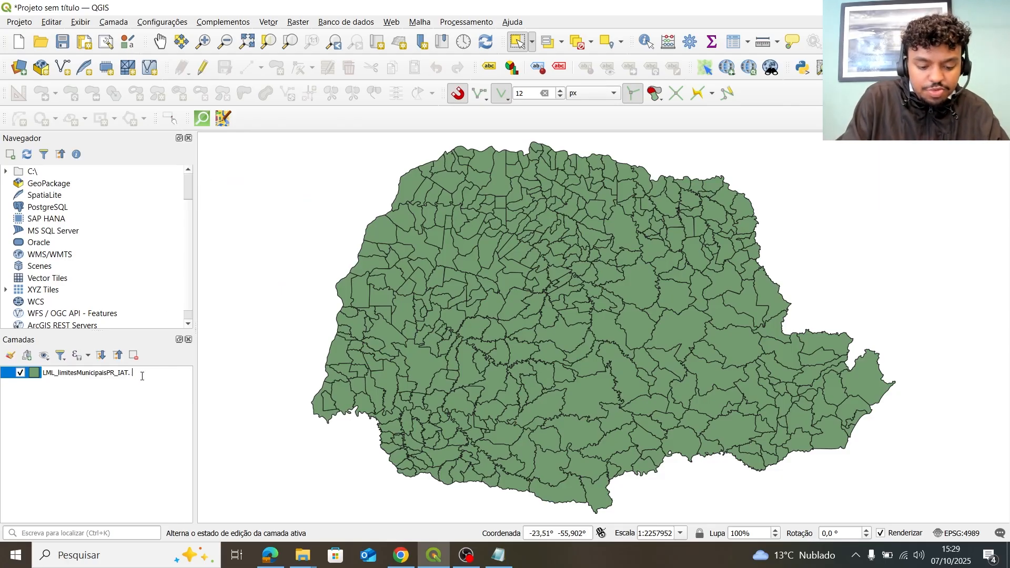
type(" G")
type("ER")
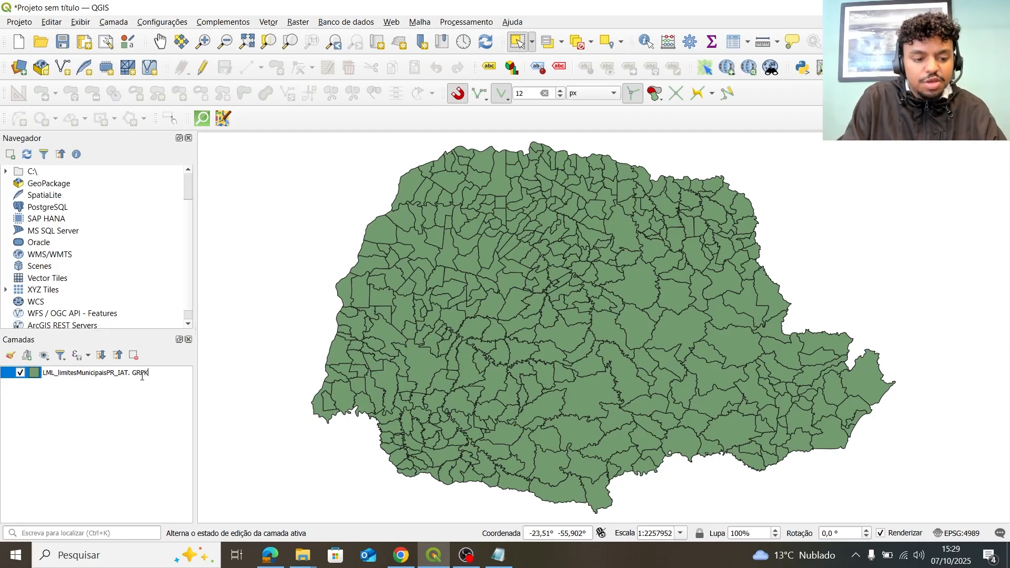
left_click(131, 405)
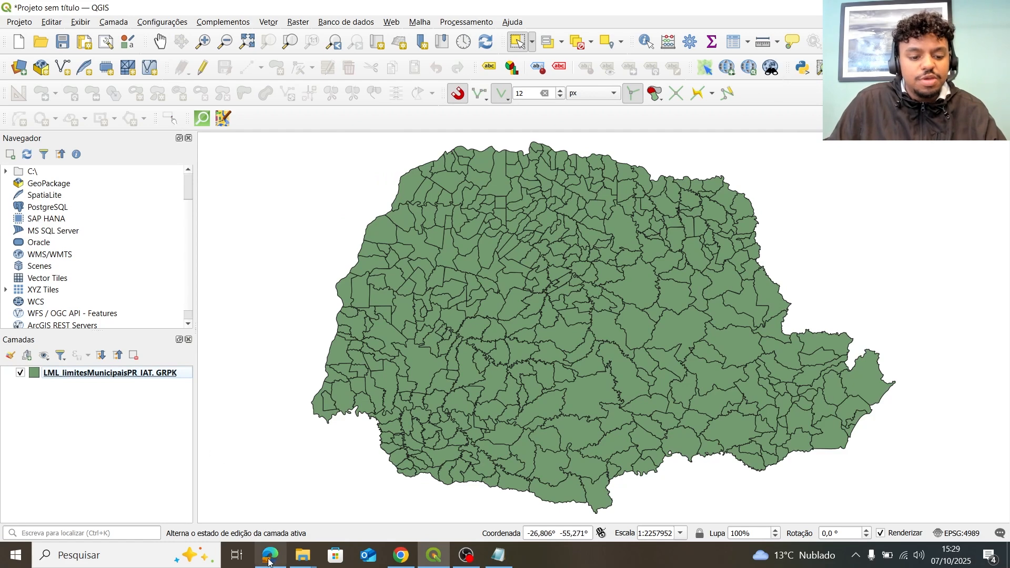
Try adding the .cpg file to the map and dismiss the invalid data source error.
mouse_move(303, 555)
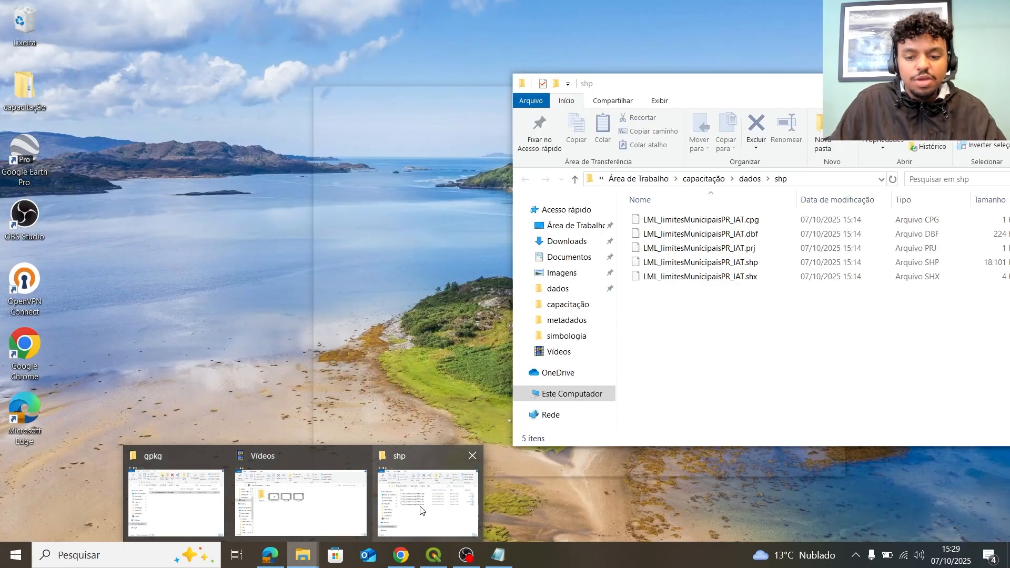
left_click(421, 509)
mouse_move(707, 264)
left_mouse_down()
mouse_move(716, 266)
mouse_move(627, 301)
mouse_move(709, 259)
left_mouse_up()
left_click(732, 236)
left_click_drag(749, 225, 67, 491)
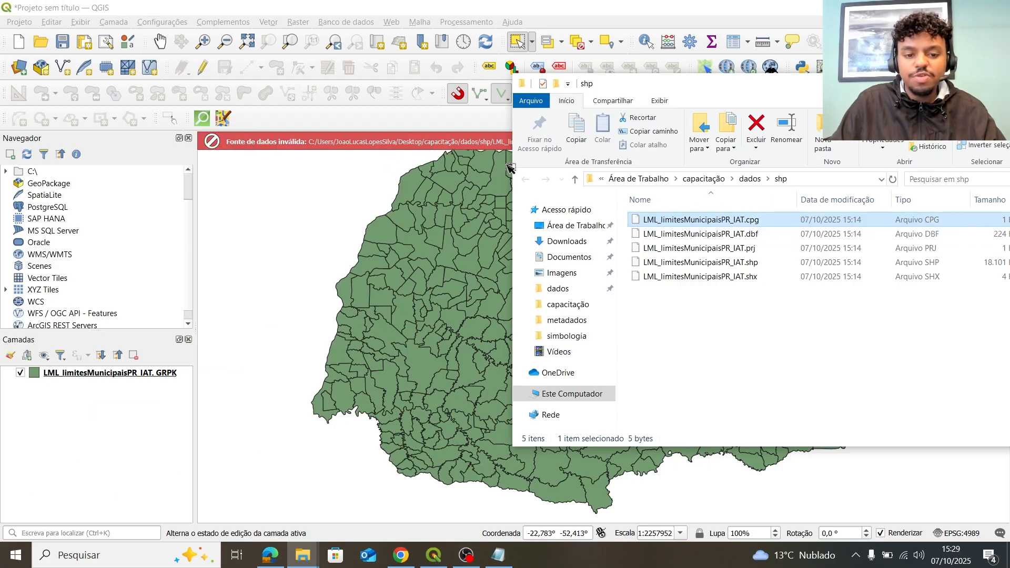
left_click_drag(675, 92, 439, 219)
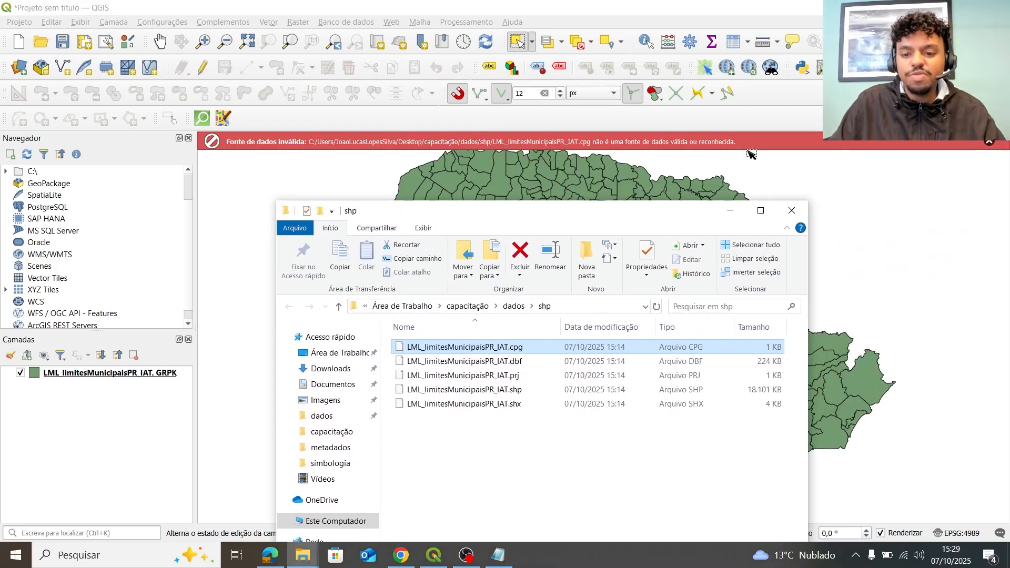
left_click_drag(662, 219, 691, 188)
left_click(990, 142)
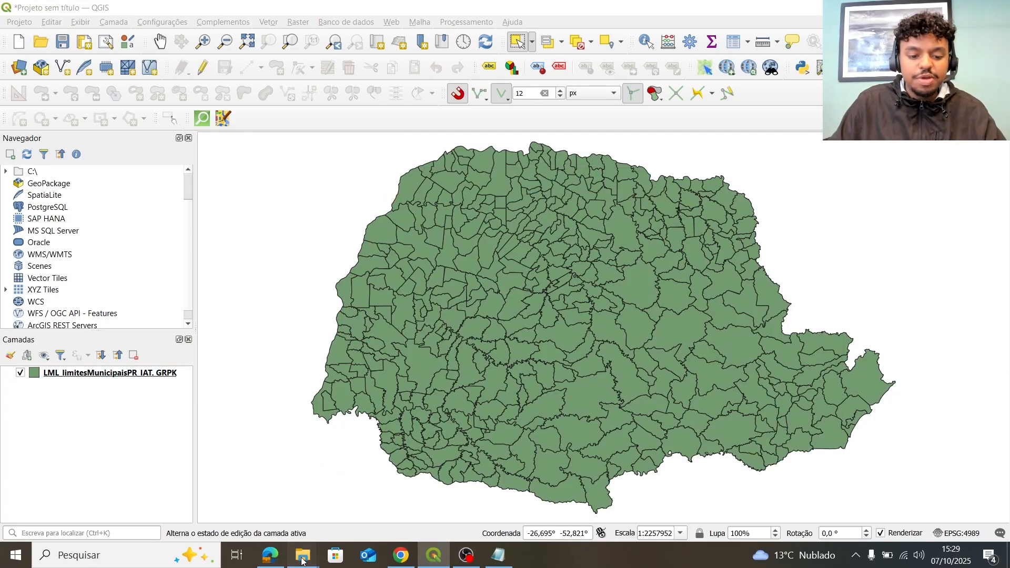
Drag the .shp file into QGIS as a second municipal boundaries layer.
mouse_move(303, 556)
left_click(200, 510)
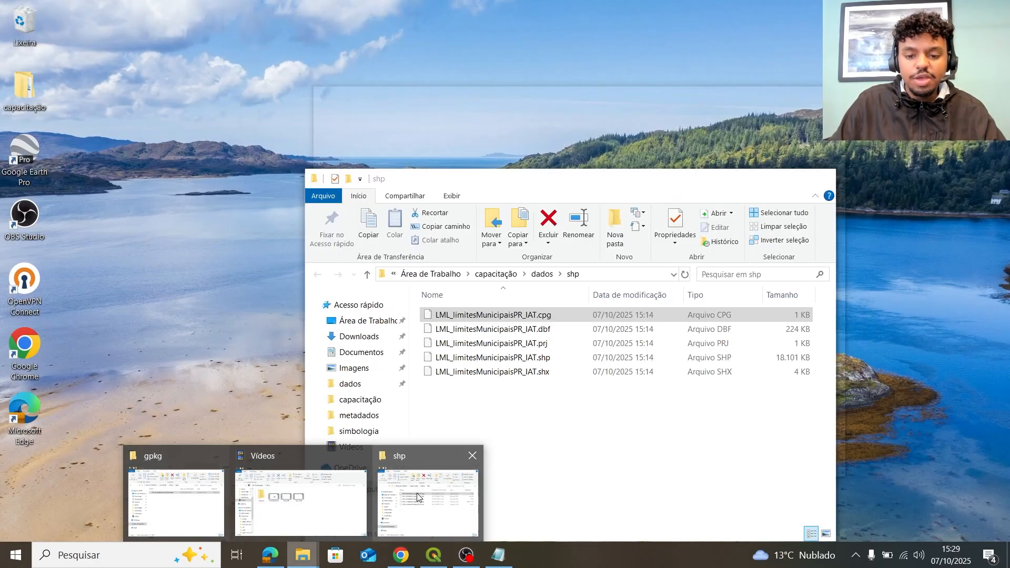
left_click(419, 498)
left_click(531, 359)
left_click_drag(535, 363, 158, 416)
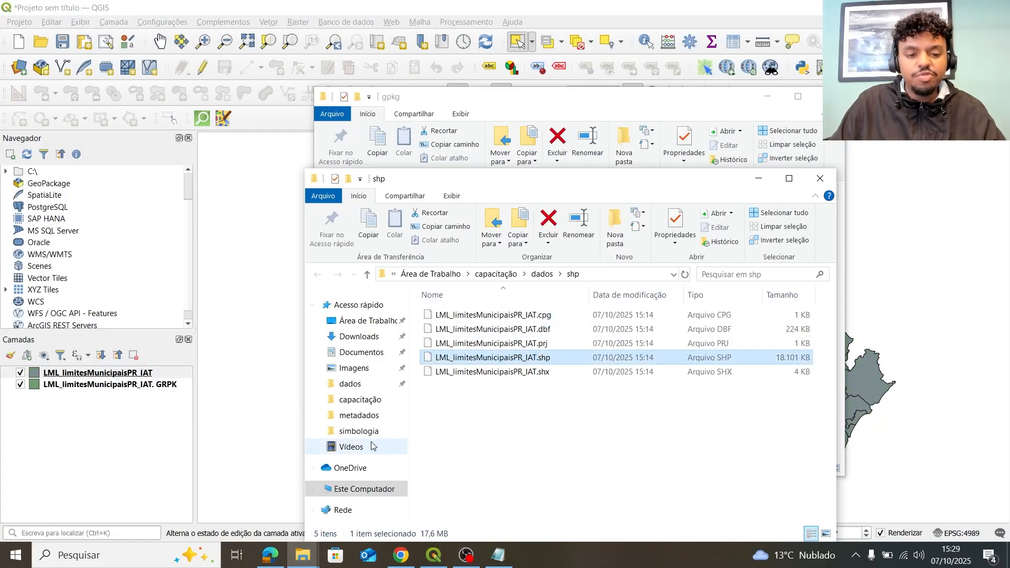
left_click(767, 97)
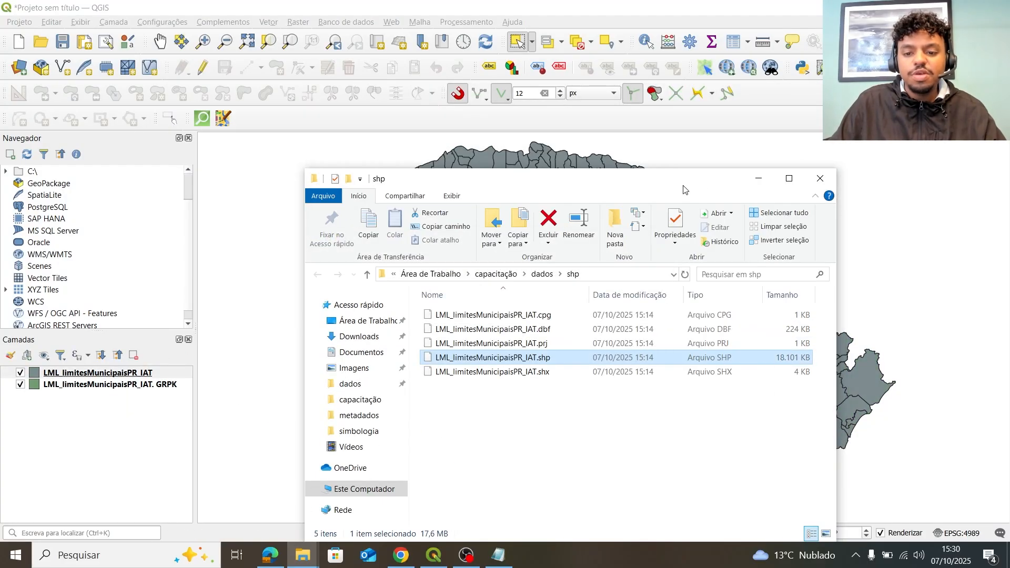
left_click(759, 178)
Toggle the visibility checkboxes of the two municipal layers in the Layers panel.
left_click(20, 373)
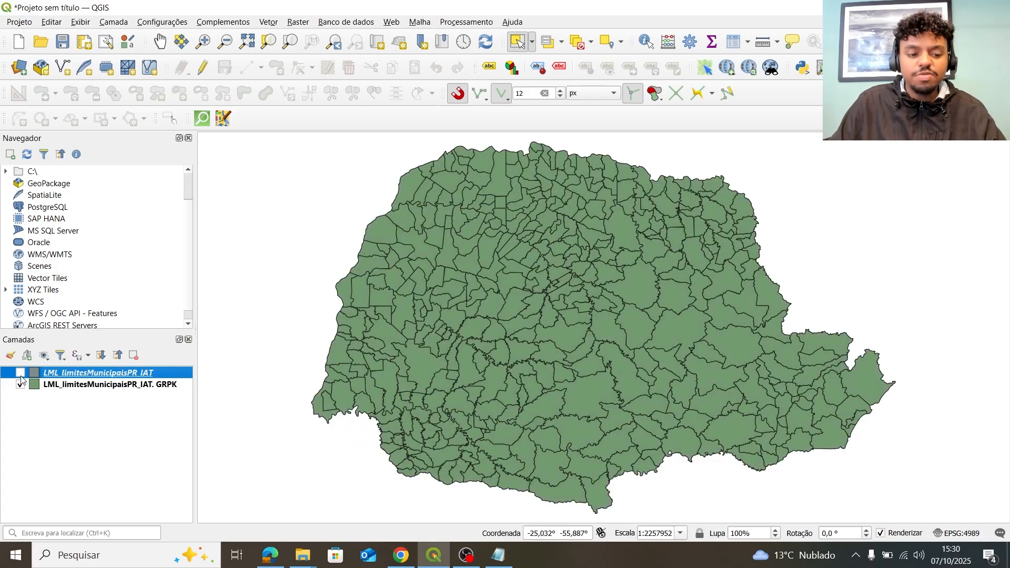
left_click(20, 385)
left_click(20, 373)
Turn the GRPK layer back on, inspect both layers' 399-row attribute tables, then pan the map.
left_click(20, 385)
left_click(735, 42)
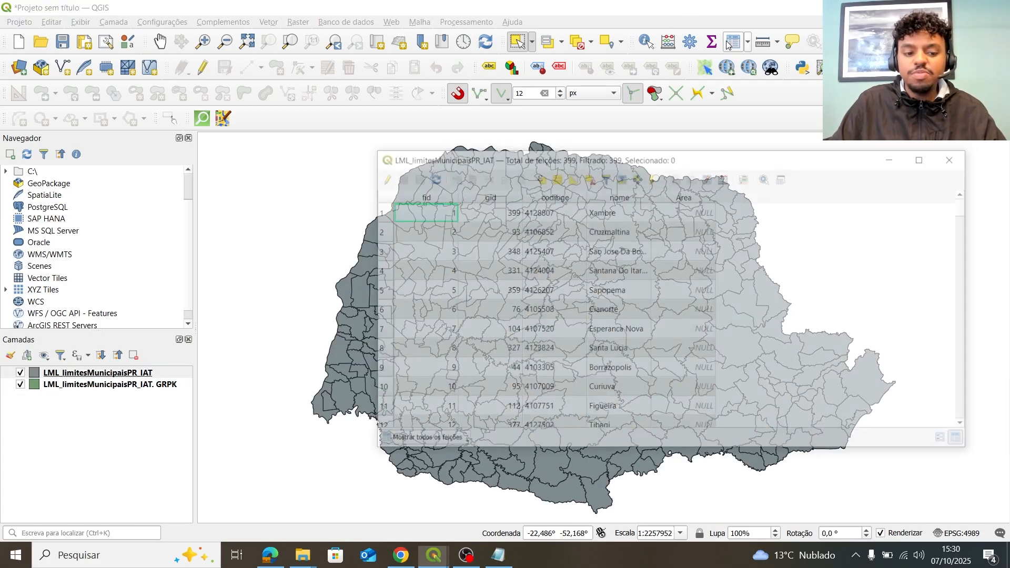
left_click(107, 378)
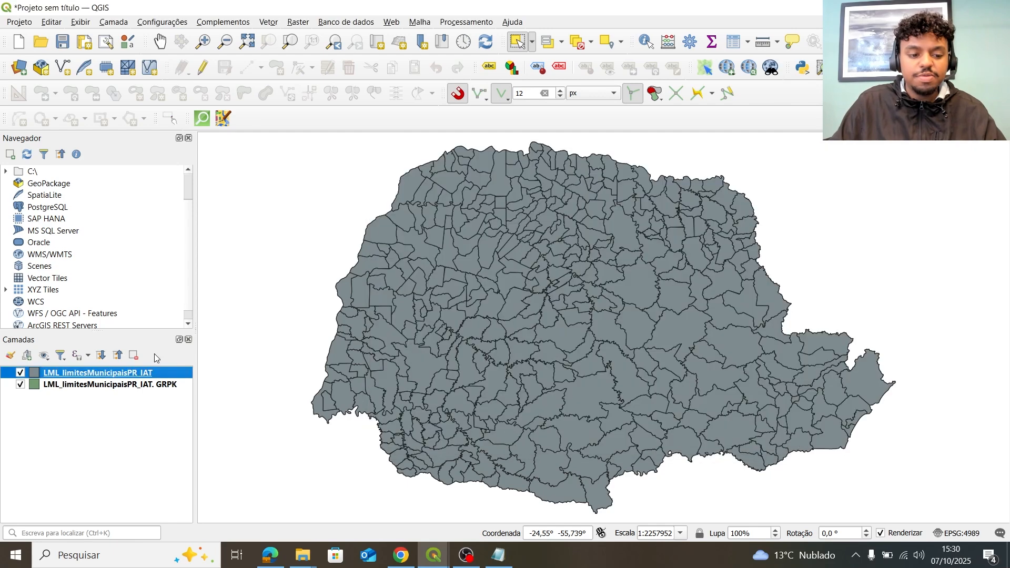
left_click(733, 42)
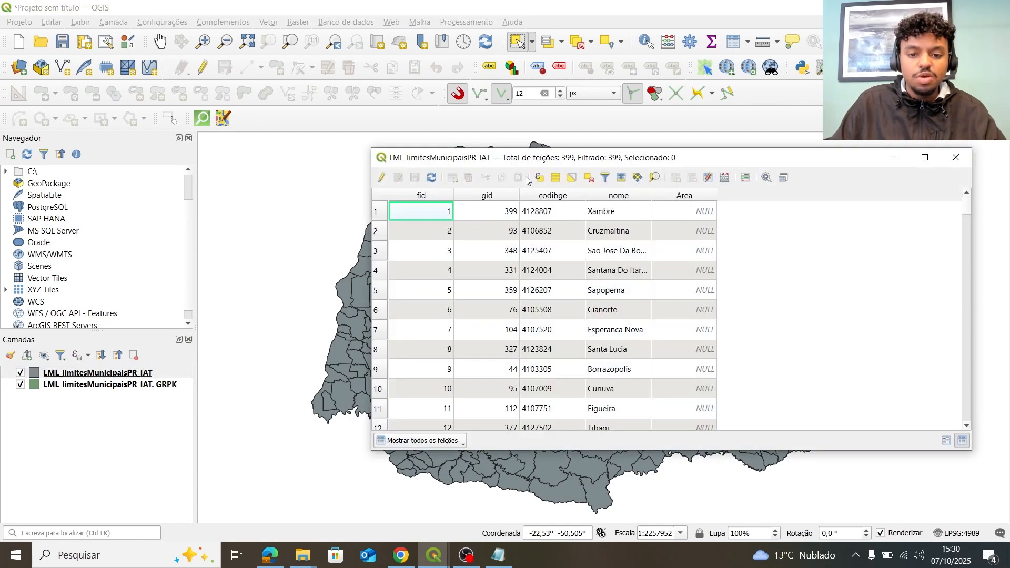
left_click(101, 385)
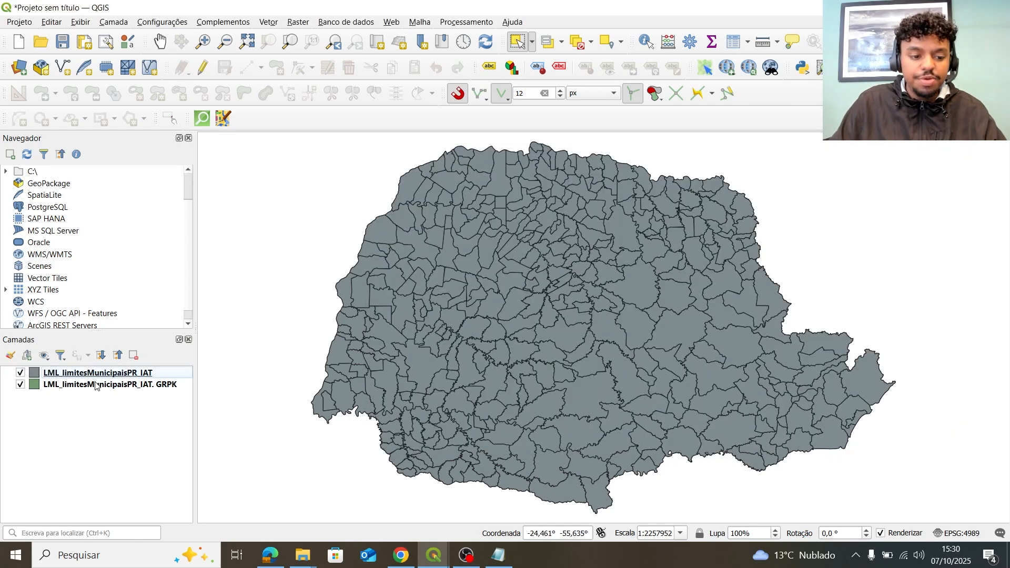
left_click(734, 42)
scroll(842, 263, "down", 11)
left_click(956, 158)
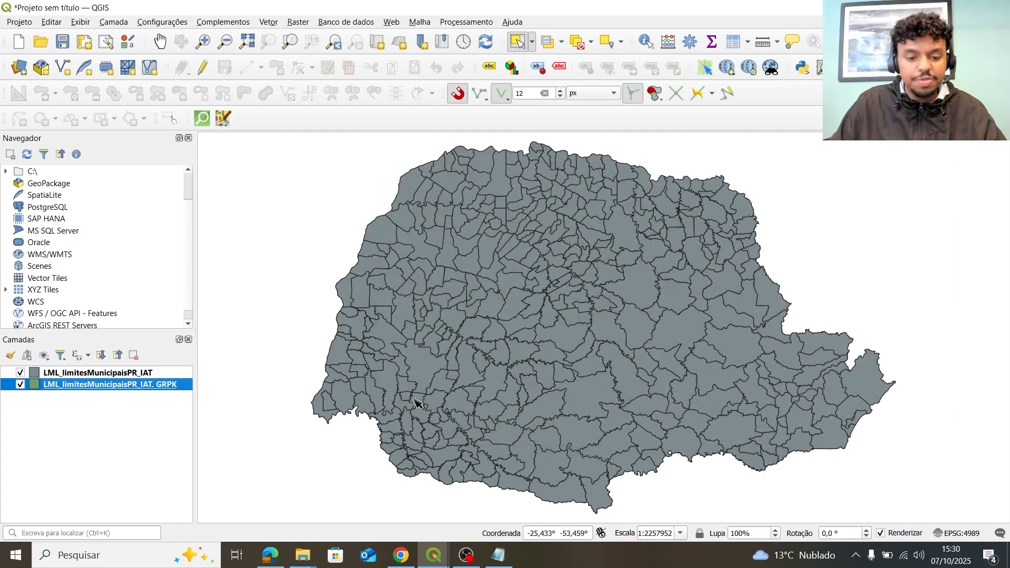
left_click_drag(295, 369, 217, 361)
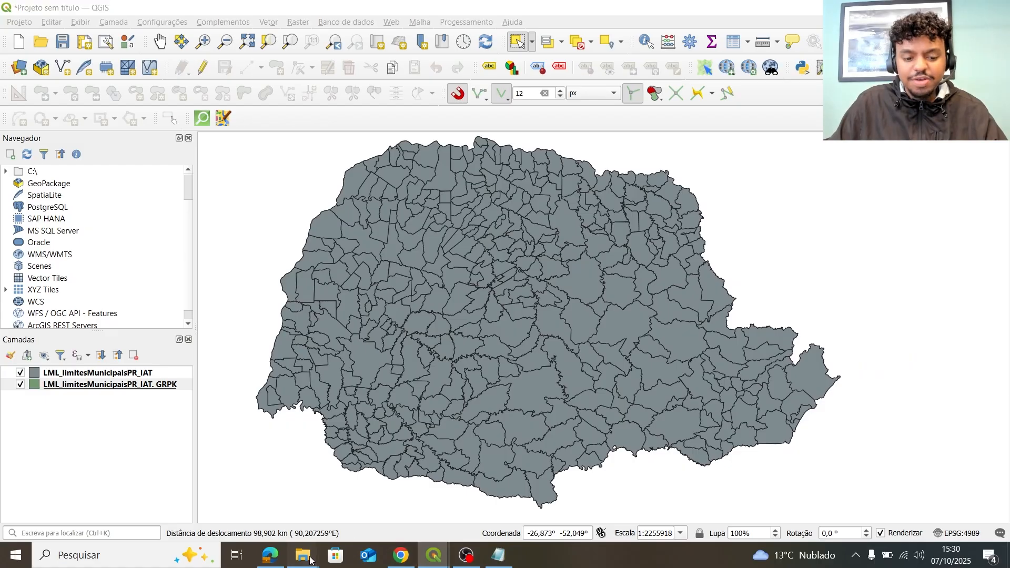
Bring both folder windows forward, narrow the gpkg one and place them side by side.
mouse_move(303, 556)
left_click(210, 490)
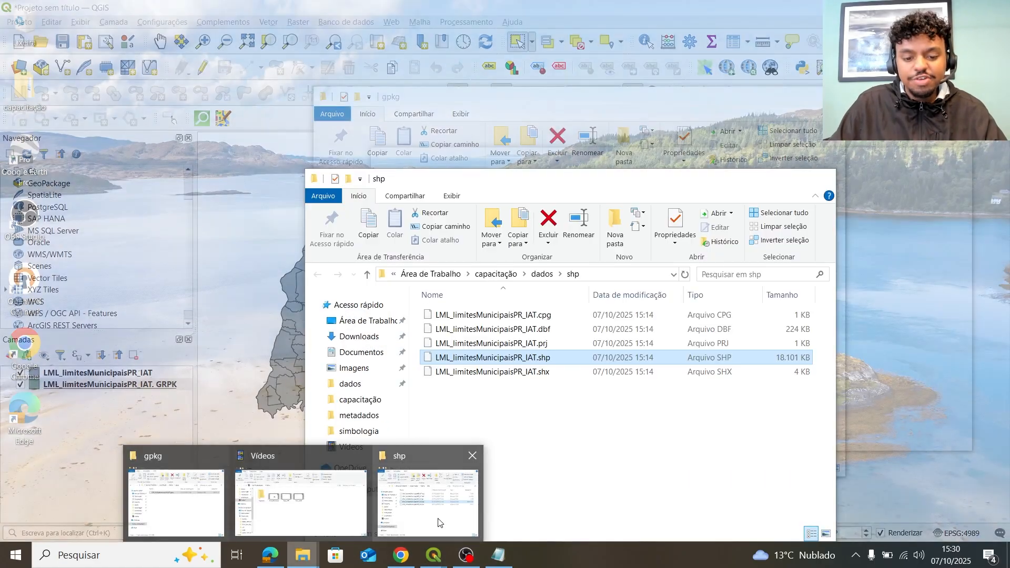
left_click(439, 521)
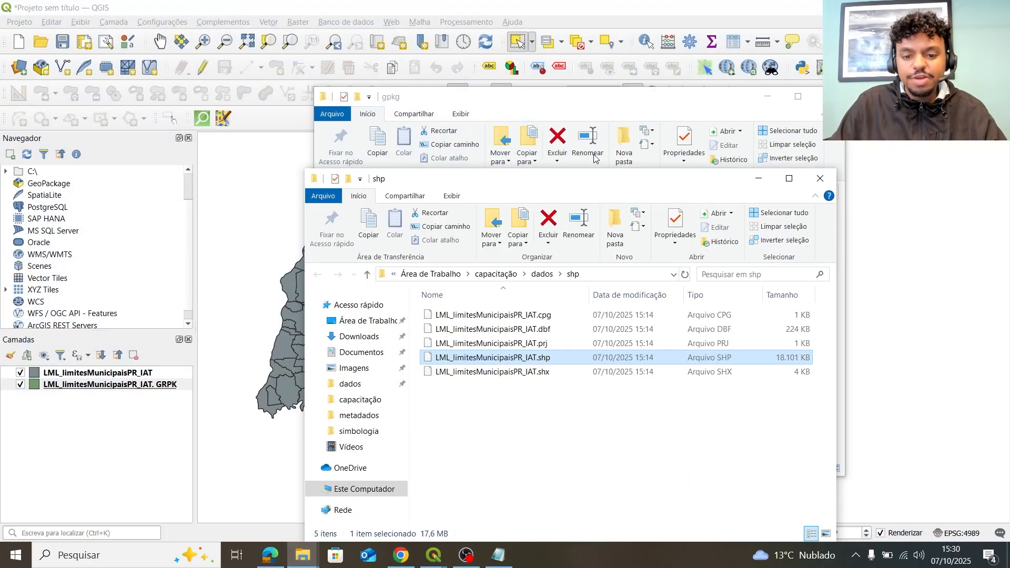
left_click_drag(618, 101, 257, 123)
left_click_drag(504, 185, 706, 132)
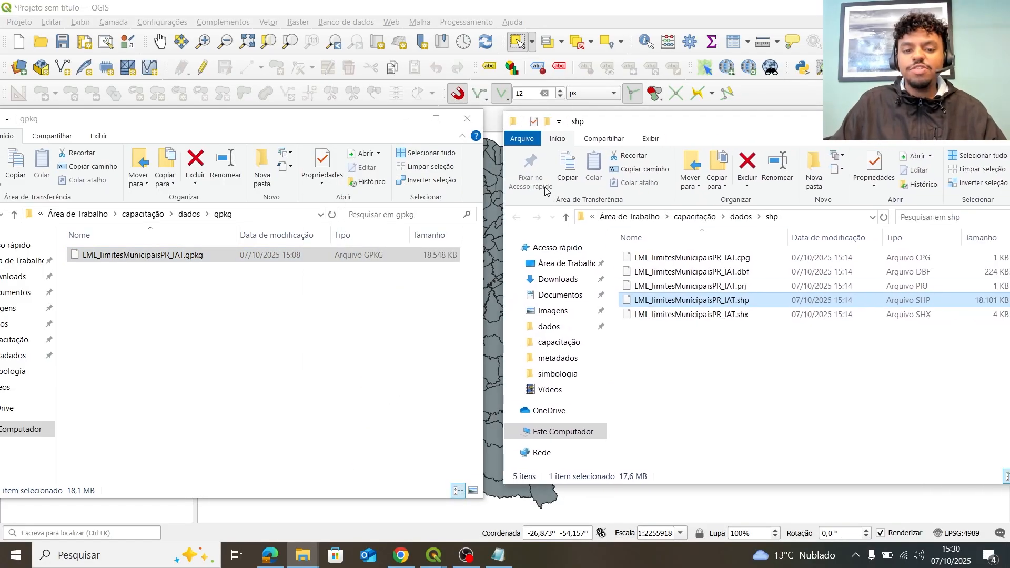
left_click_drag(483, 182, 433, 183)
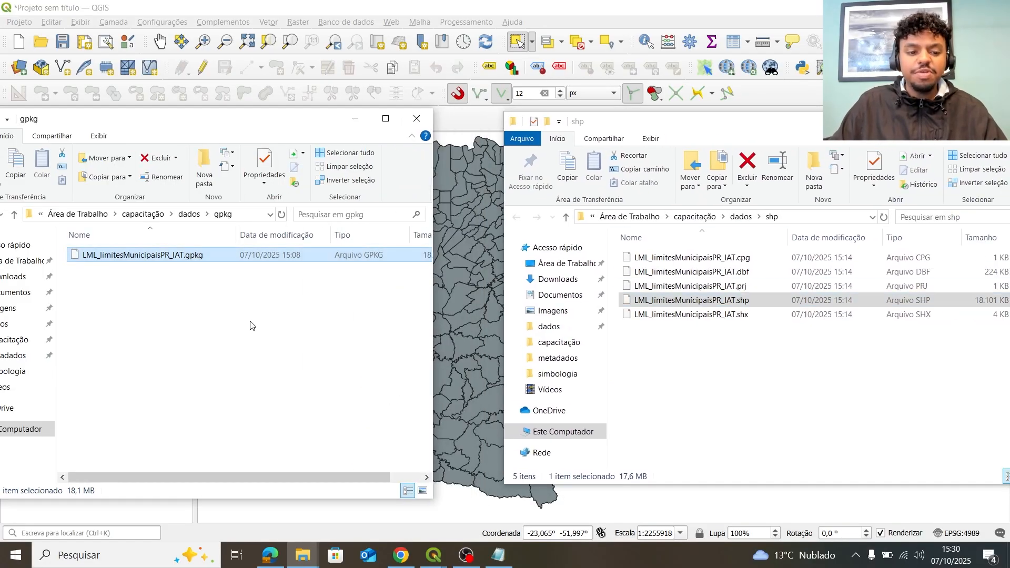
left_click_drag(297, 122, 406, 140)
mouse_move(631, 123)
left_mouse_down()
mouse_move(606, 119)
mouse_move(651, 117)
left_mouse_up()
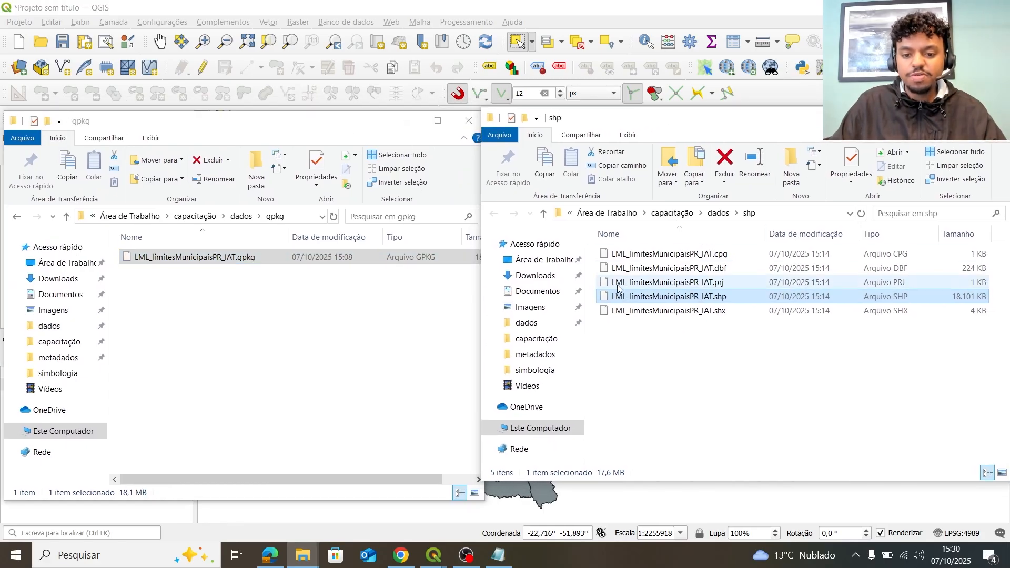
left_click(770, 332)
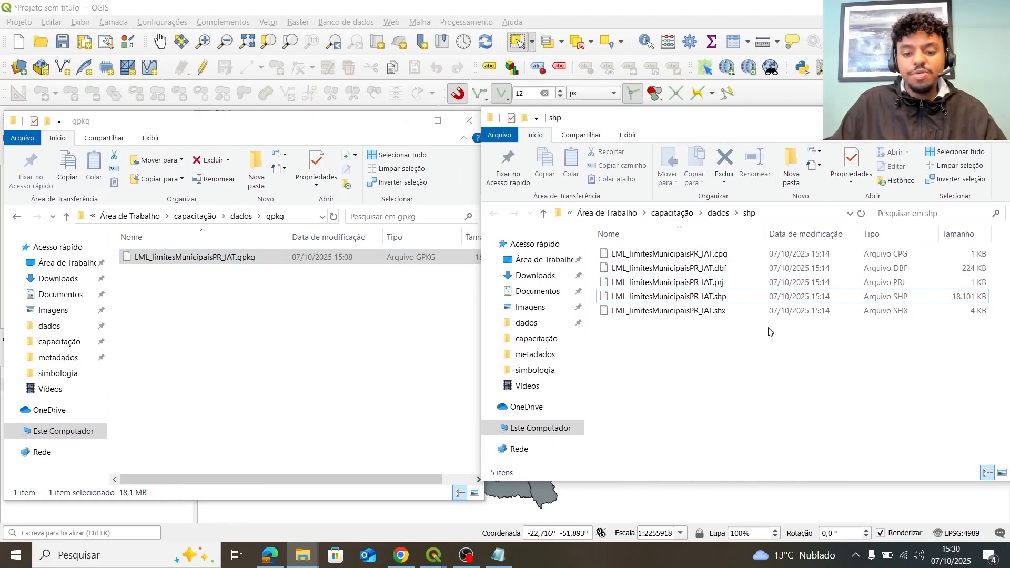
Select various shapefile parts (.dbf, .shp, .shx, .cpg, .prj) in the shp folder.
left_click(726, 269)
left_click(737, 301)
left_click_drag(697, 359, 666, 308)
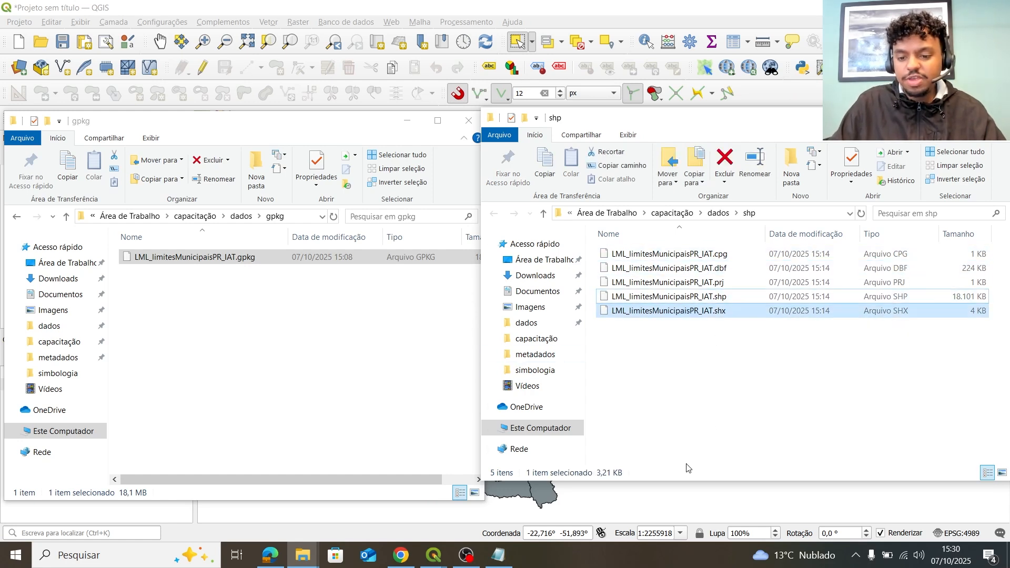
left_click(746, 268)
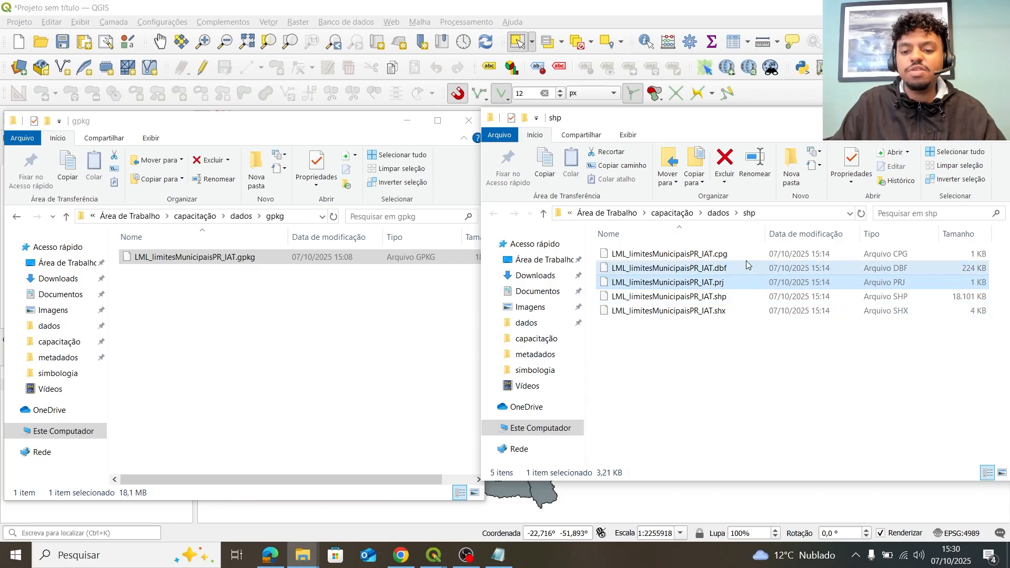
left_click(745, 252)
left_click(741, 266)
left_click(739, 282)
left_click(735, 308)
Try deleting LML_limitesMunicipaisPR_IAT.dbf, which fails as in use, then return to QGIS.
right_click(743, 268)
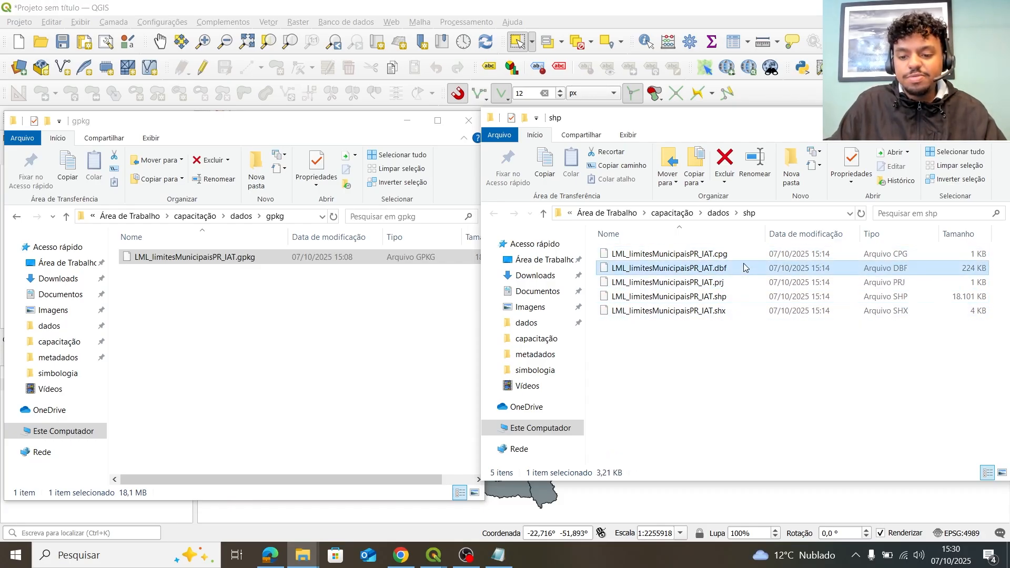
left_click(814, 440)
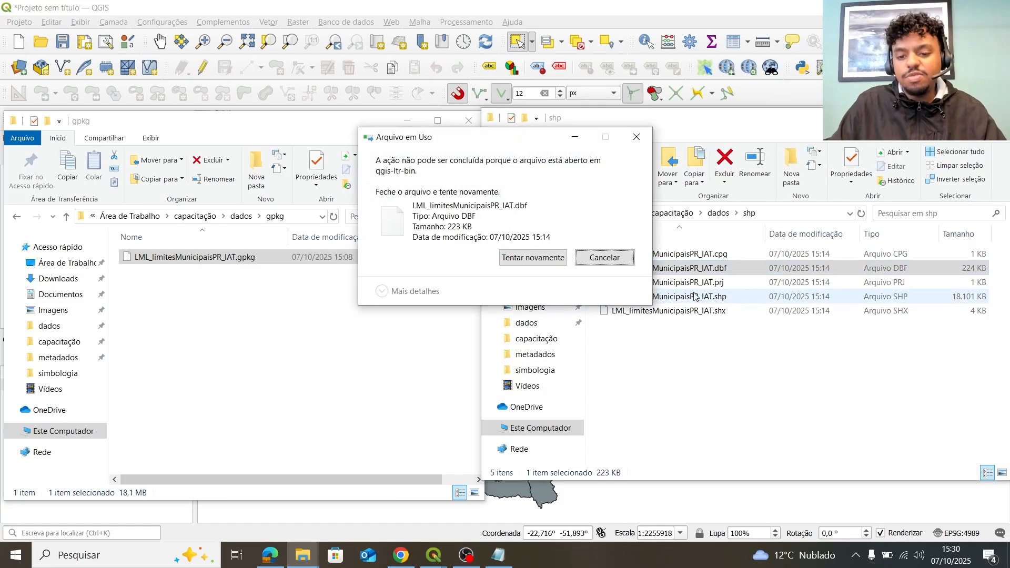
left_click(539, 263)
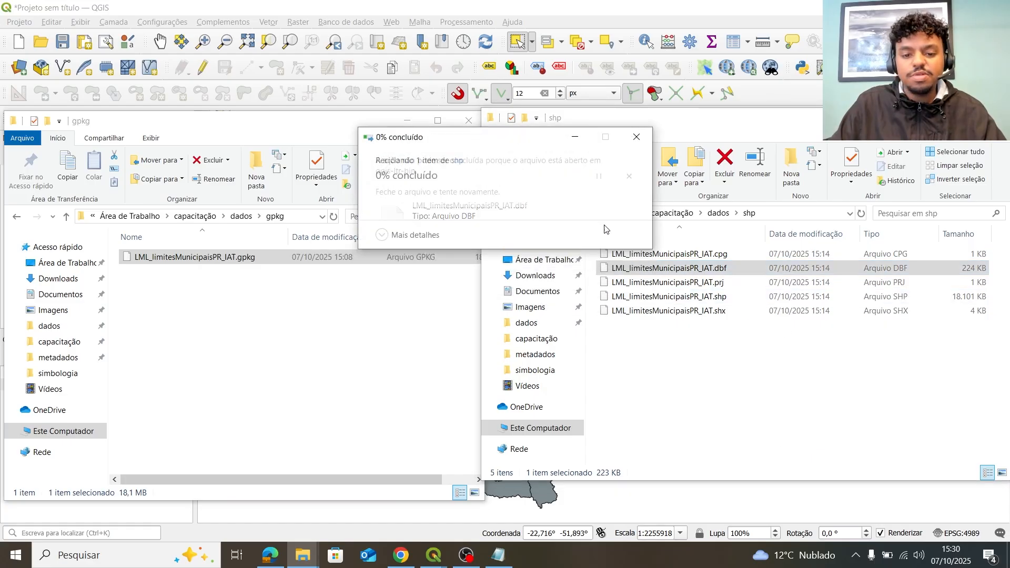
left_click(576, 138)
left_click(459, 81)
Remove the top municipal layer from the project with Ctrl+D and retry deleting the .dbf.
left_click(128, 372)
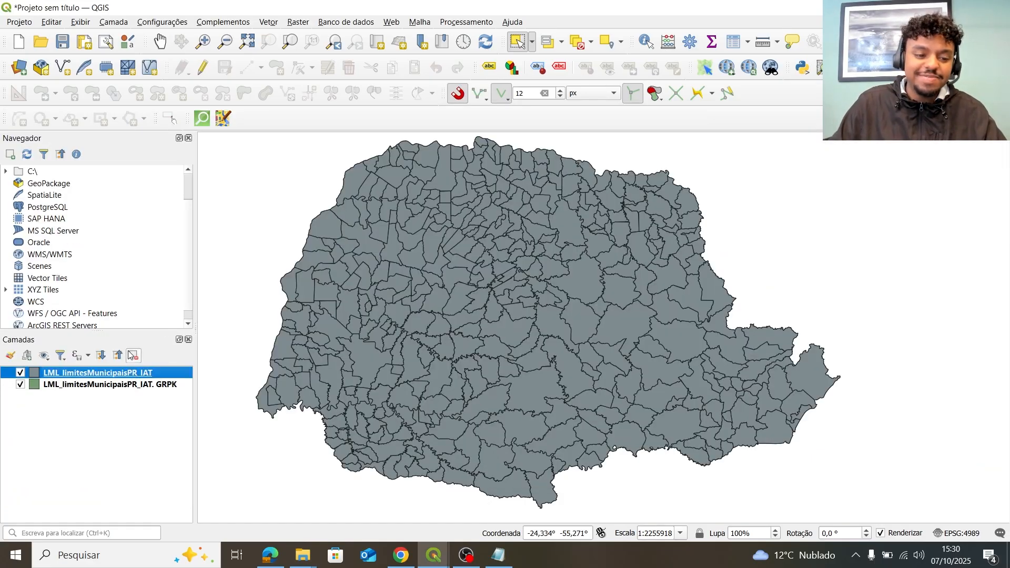
key("ctrl+d")
left_click(519, 293)
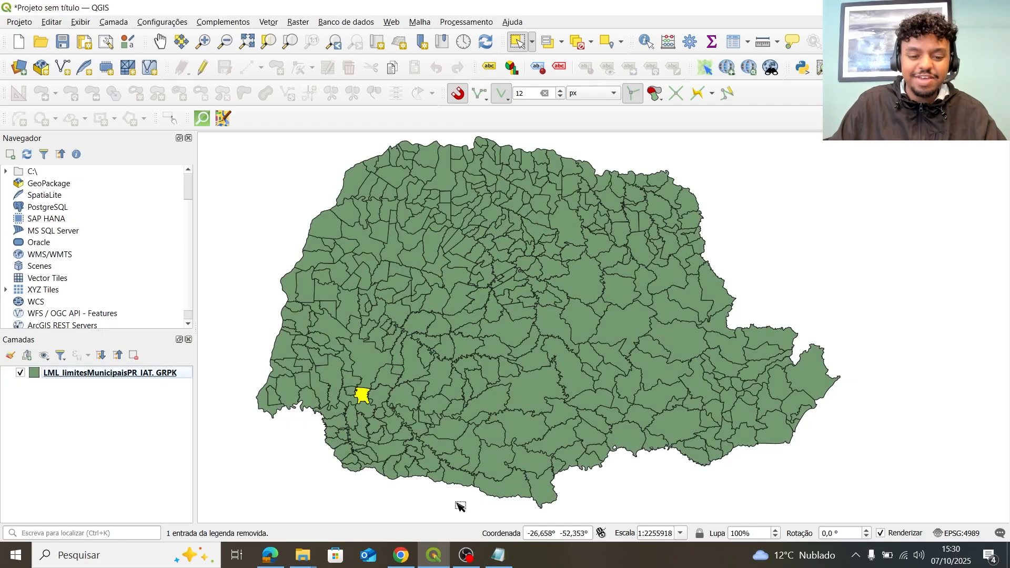
mouse_move(303, 555)
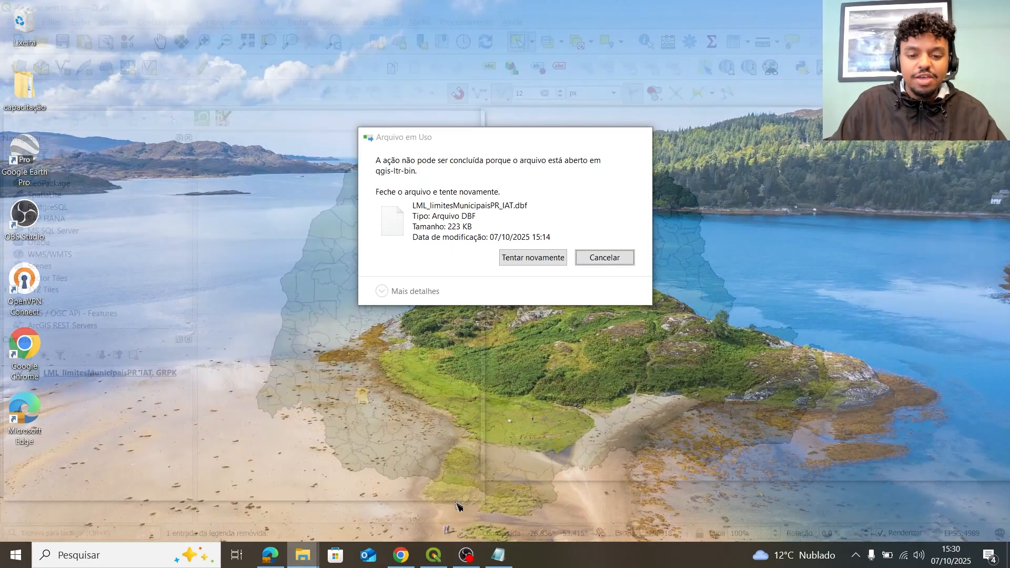
left_click(429, 507)
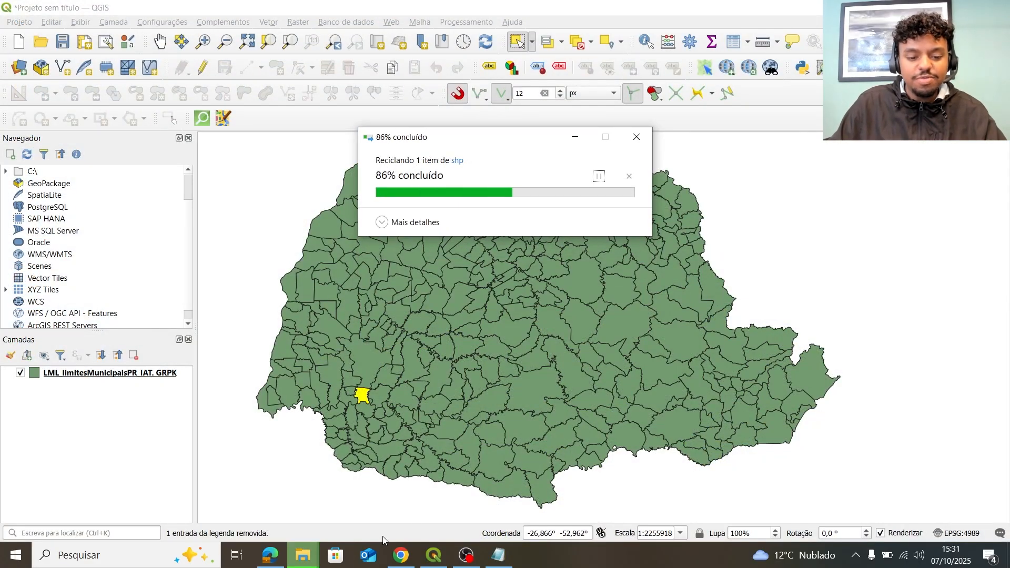
Re-add the .shp to QGIS and check its attribute table, which now has no columns.
mouse_move(303, 555)
left_click(423, 503)
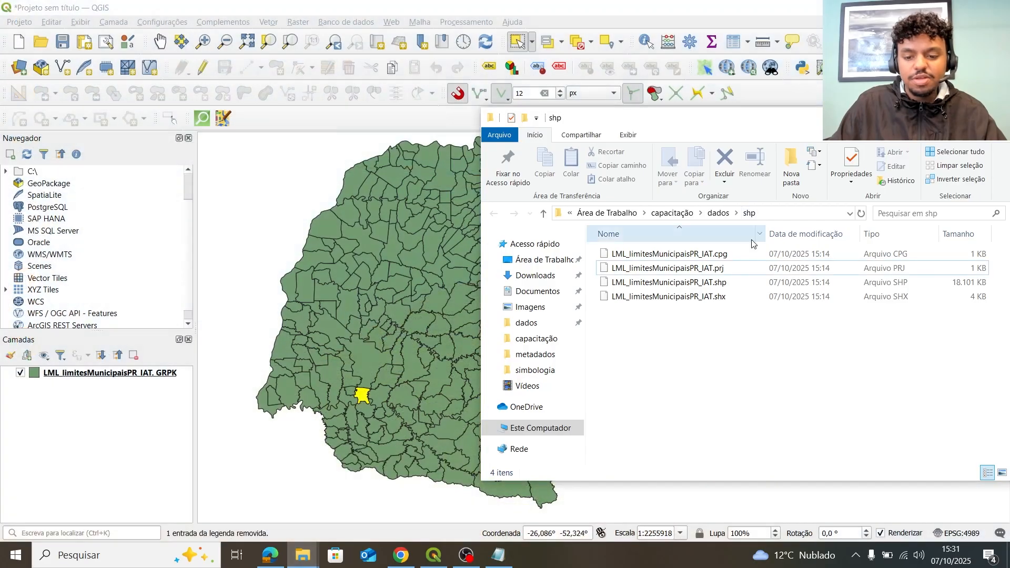
left_click(740, 273)
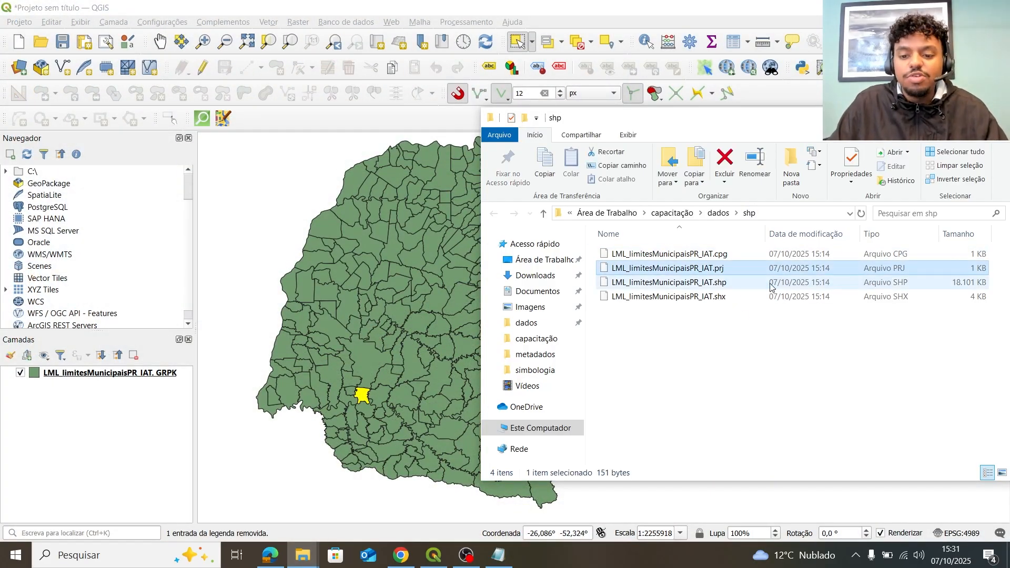
left_click(753, 283)
left_click_drag(752, 284, 196, 363)
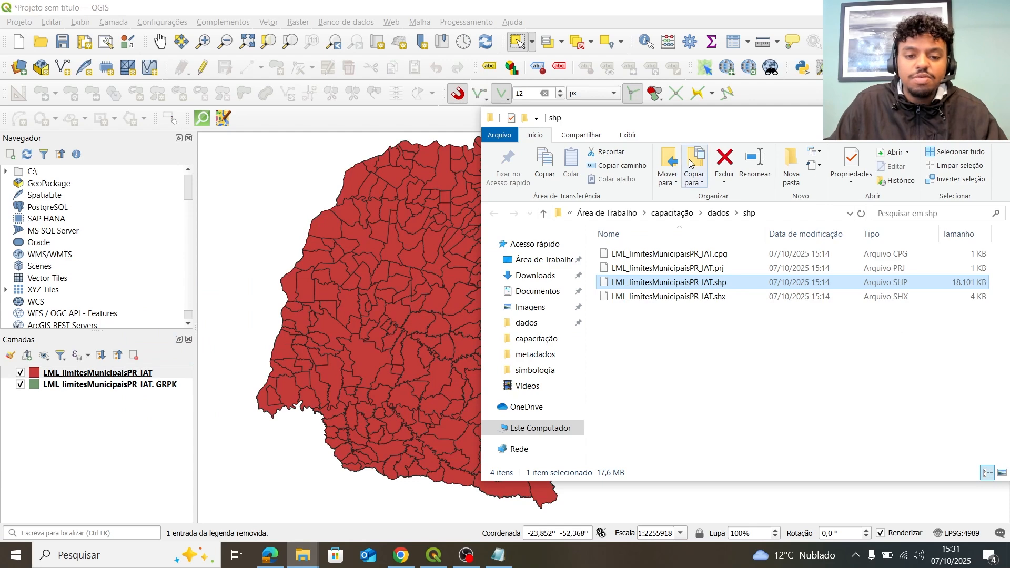
left_click_drag(726, 125, 616, 163)
left_click(732, 44)
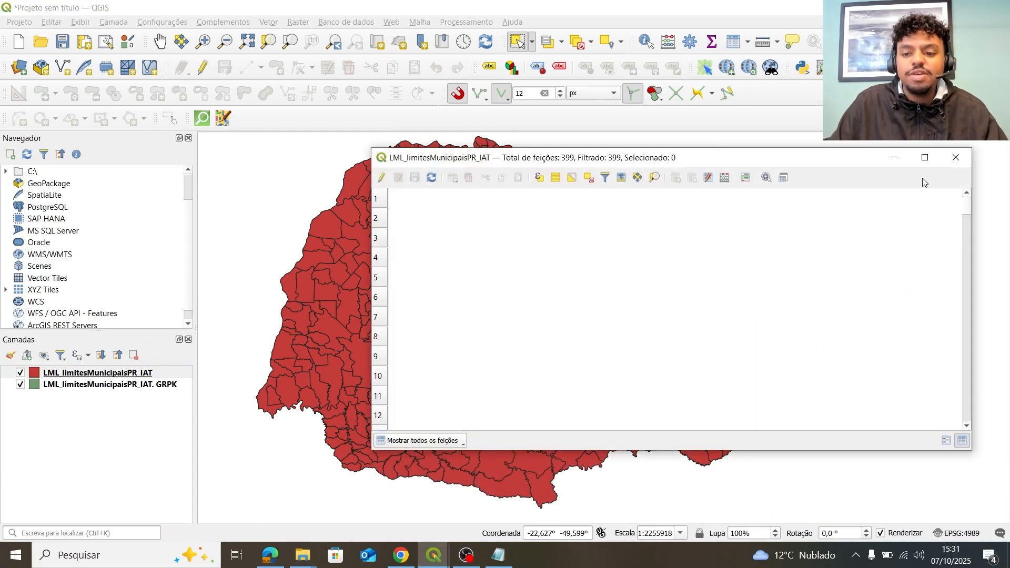
left_click_drag(868, 152, 717, 152)
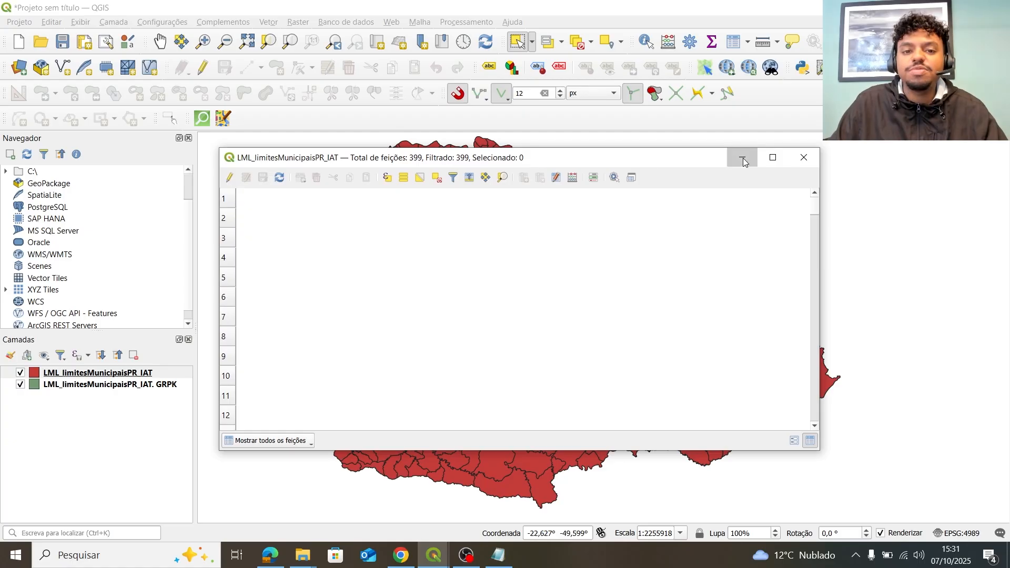
left_click(805, 162)
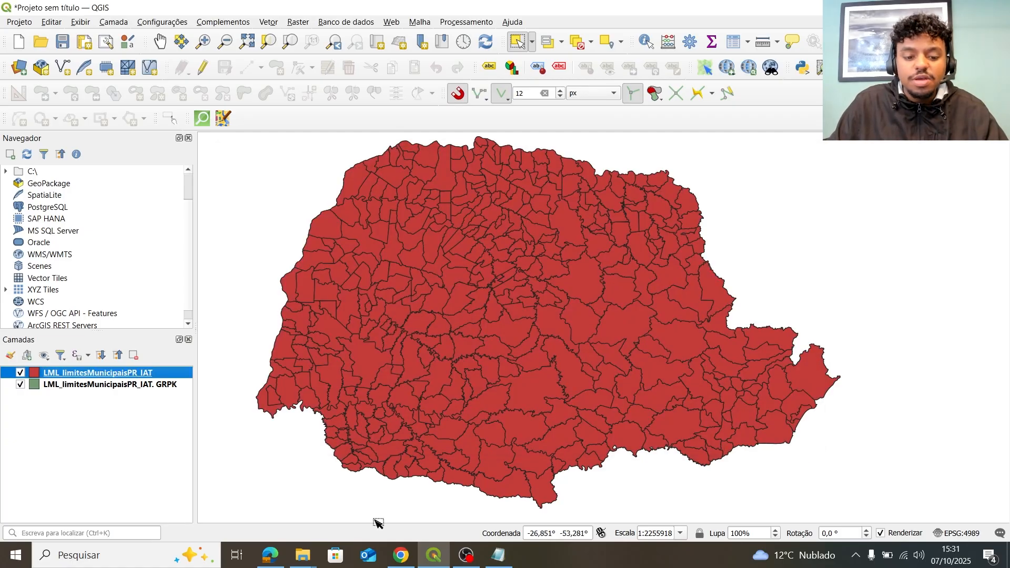
Remove the red municipal layer from the QGIS project.
left_click(499, 563)
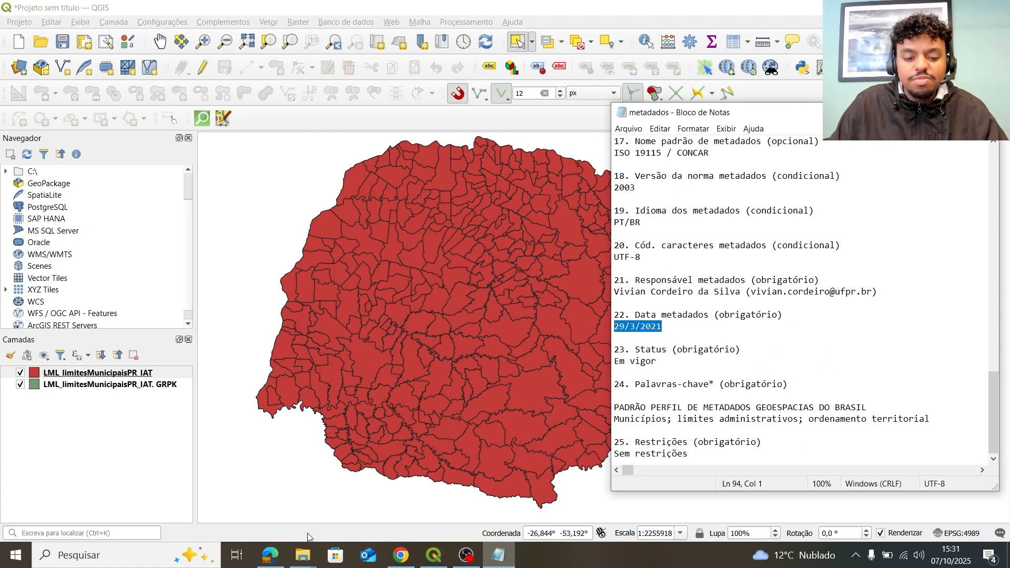
mouse_move(302, 555)
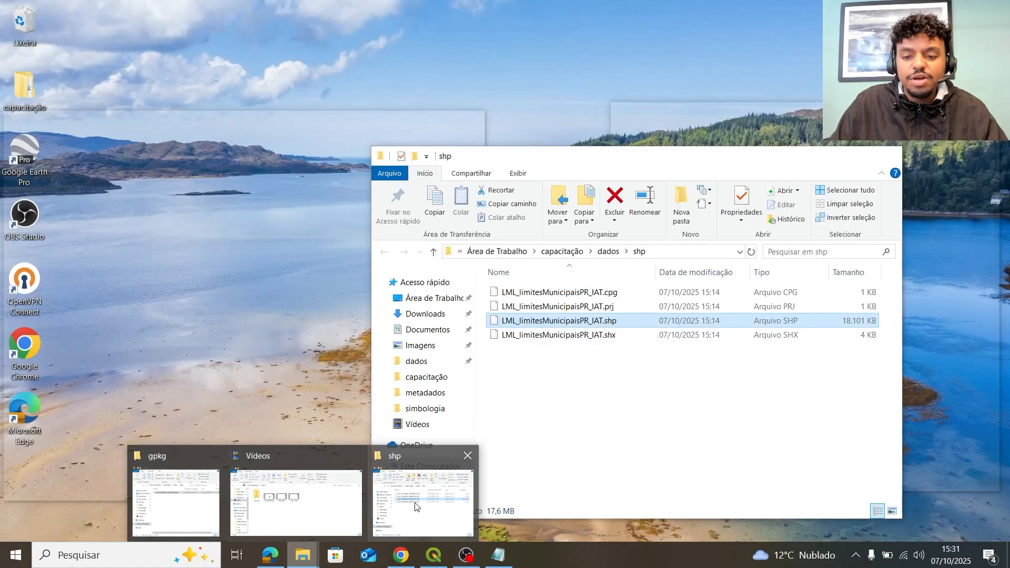
left_click(416, 507)
left_click(619, 335)
right_click(652, 334)
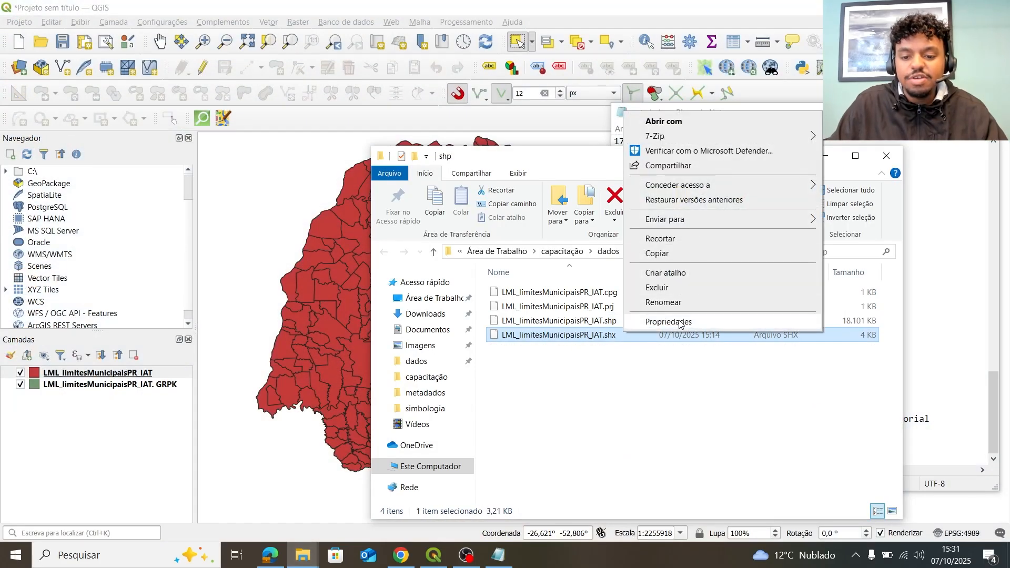
left_click(589, 377)
left_click(127, 373)
left_click(134, 356)
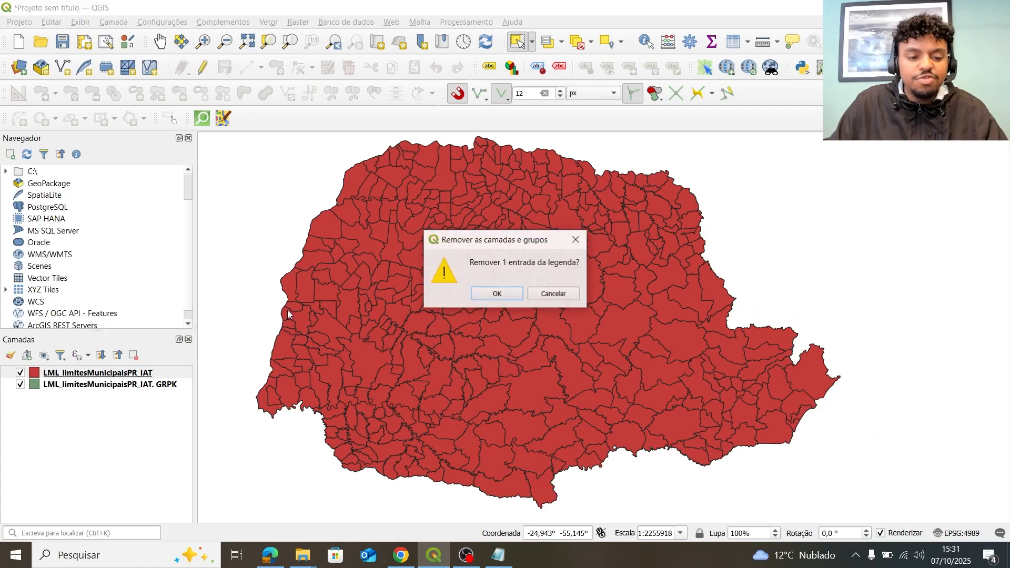
left_click(493, 298)
Delete LML_limitesMunicipaisPR_IAT.shx from the shp folder.
mouse_move(311, 550)
left_click(393, 510)
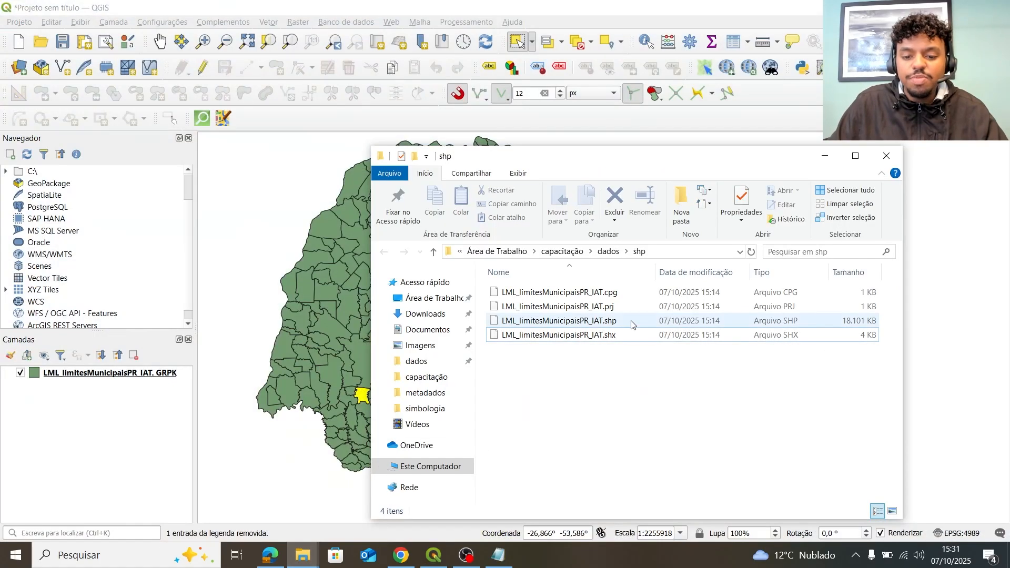
right_click(625, 342)
left_click(571, 338)
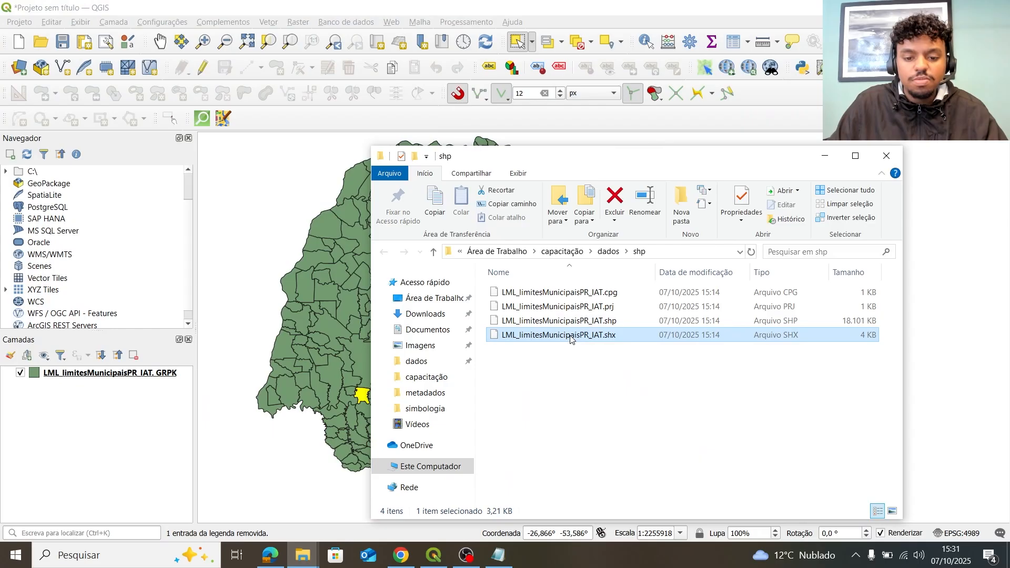
left_click(614, 203)
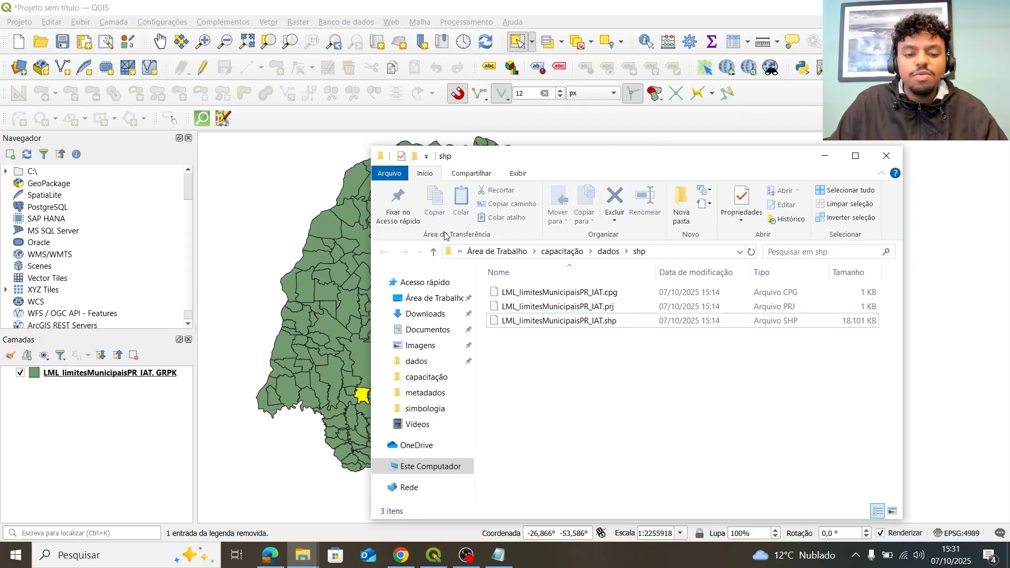
Try loading the .shp, .prj and .cpg into QGIS, all rejected, then close the folder.
left_click(552, 321)
left_click_drag(555, 322, 240, 372)
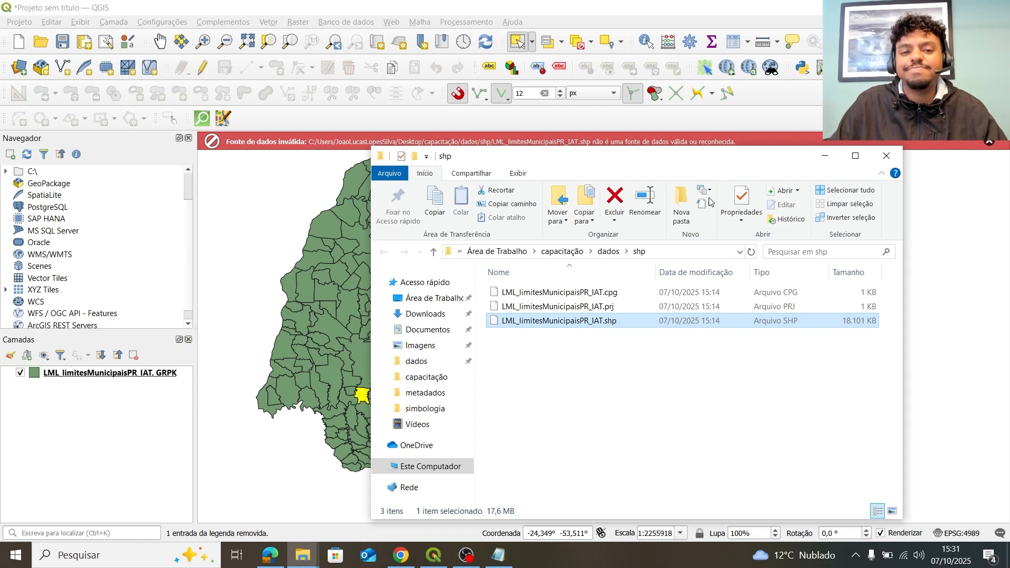
left_click_drag(699, 170, 585, 213)
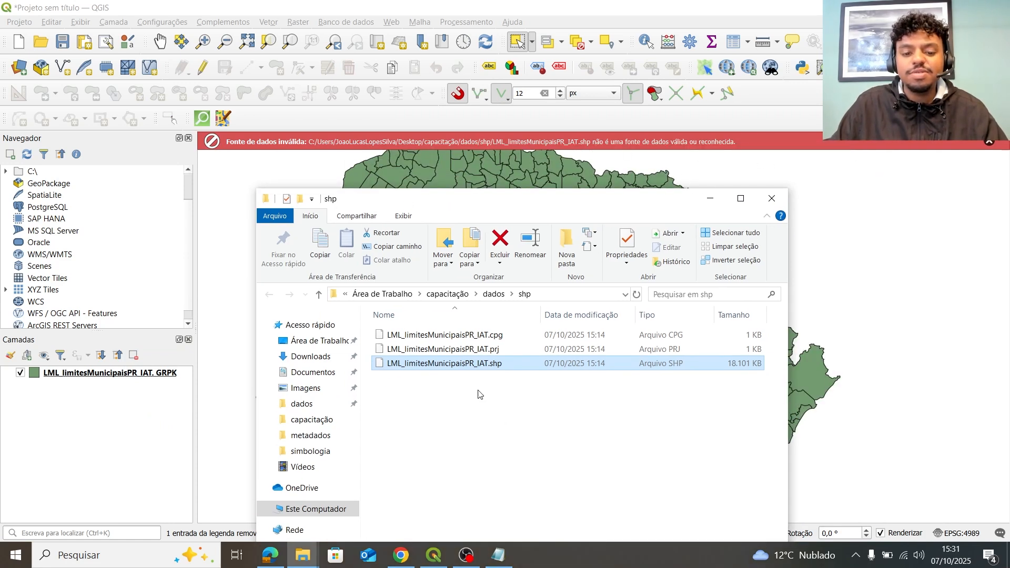
left_click_drag(474, 349, 135, 391)
left_click_drag(445, 335, 134, 400)
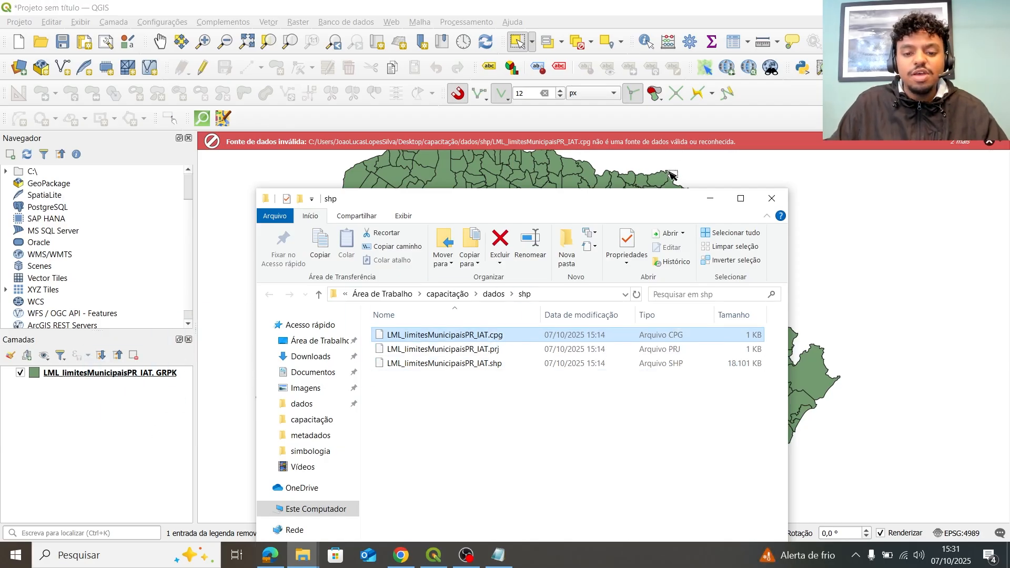
left_click(771, 200)
Dismiss the error, clear the selected municipality, and start saving the GRPK layer's features.
left_click(988, 144)
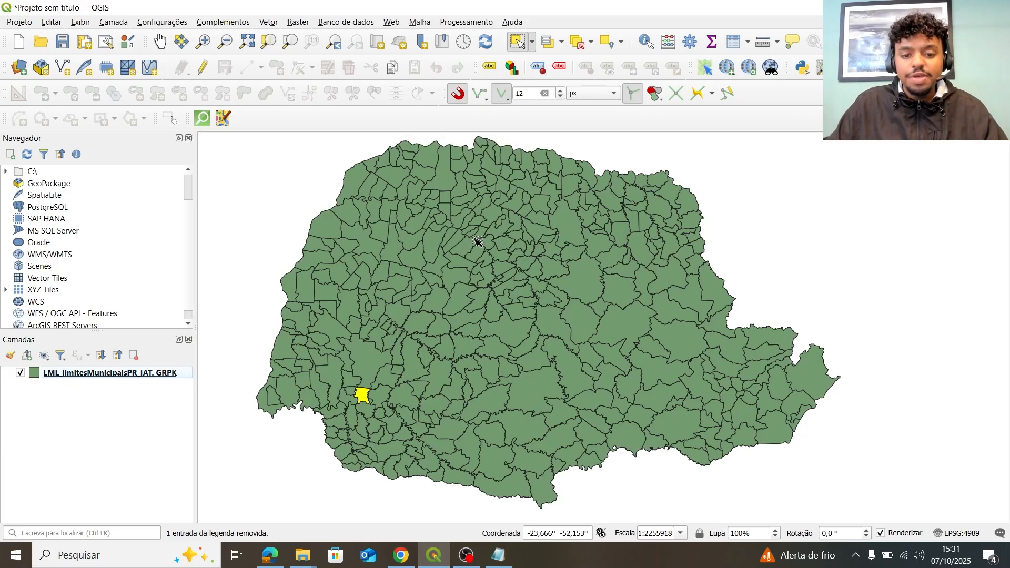
scroll(475, 240, "down", 1)
scroll(476, 255, "up", 1)
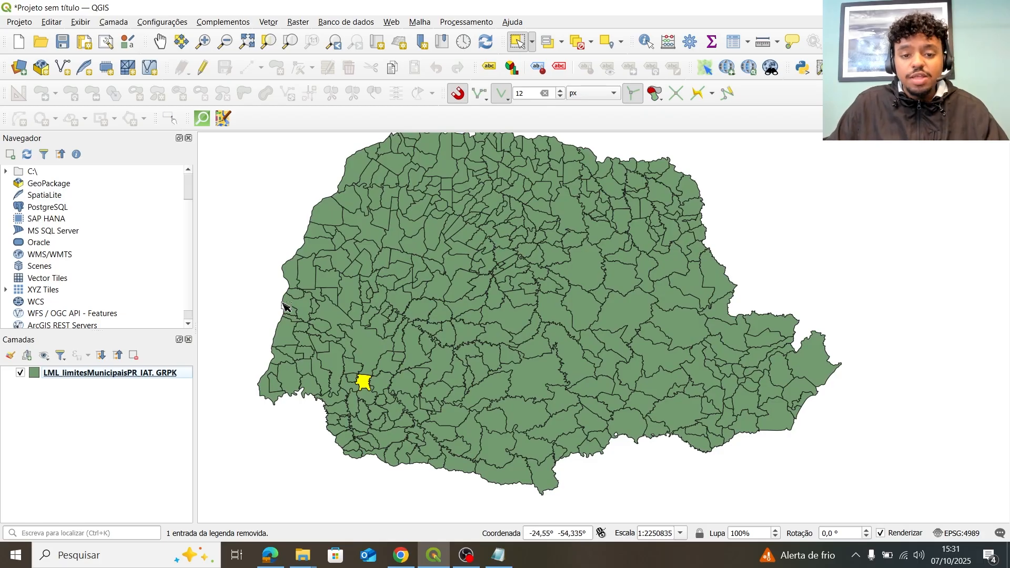
right_click(161, 373)
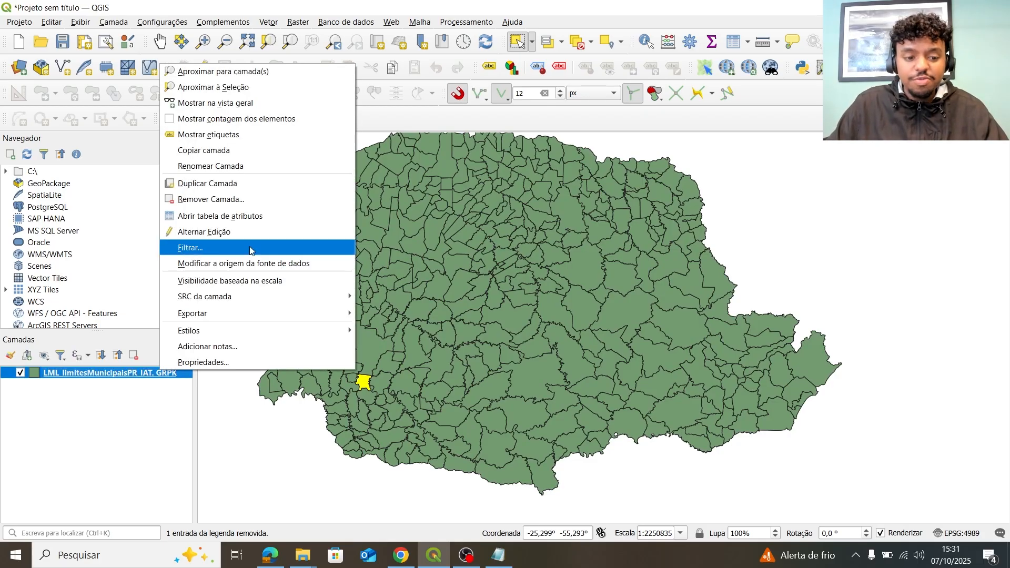
left_click(226, 435)
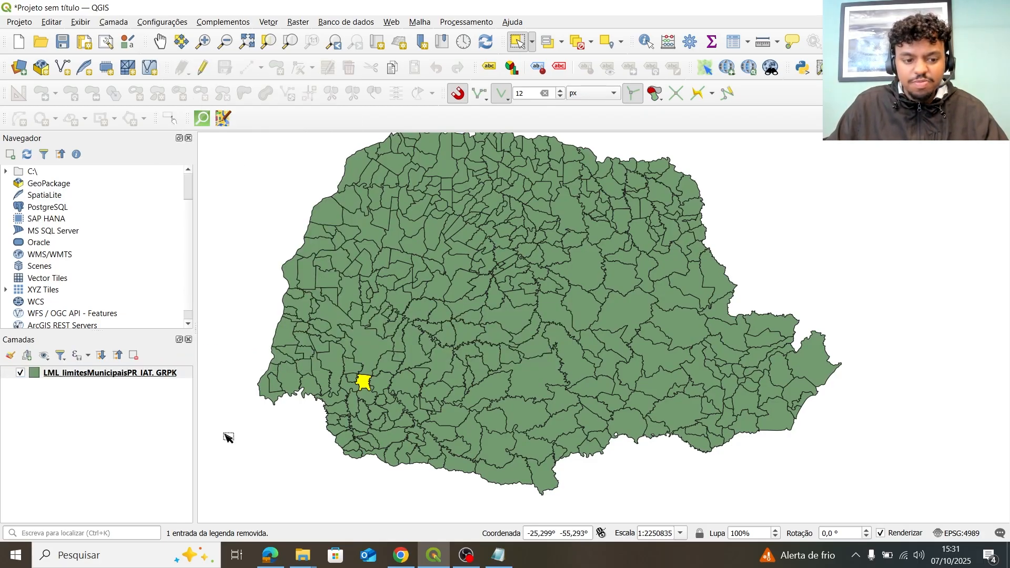
right_click(140, 375)
mouse_move(146, 333)
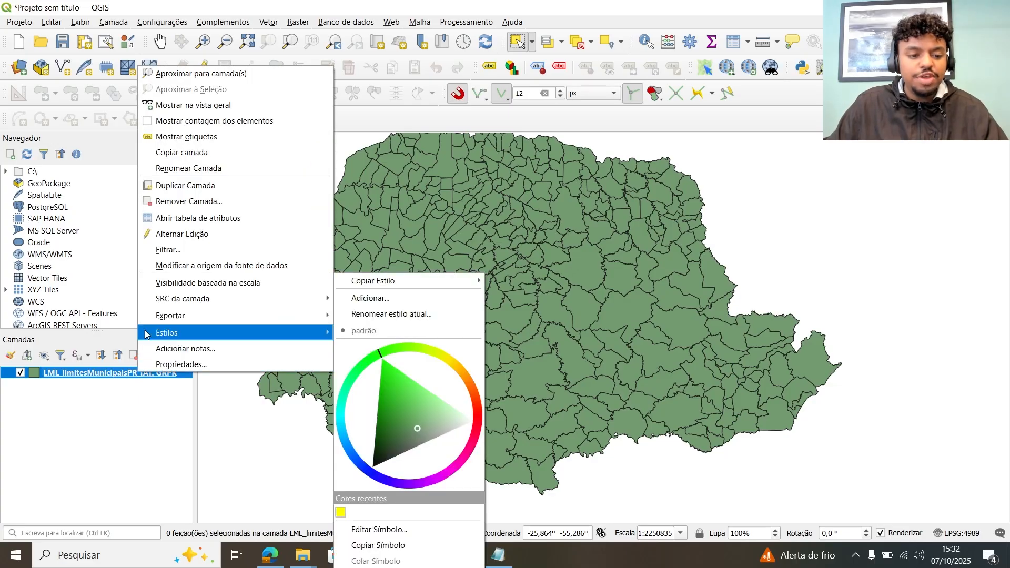
mouse_move(168, 316)
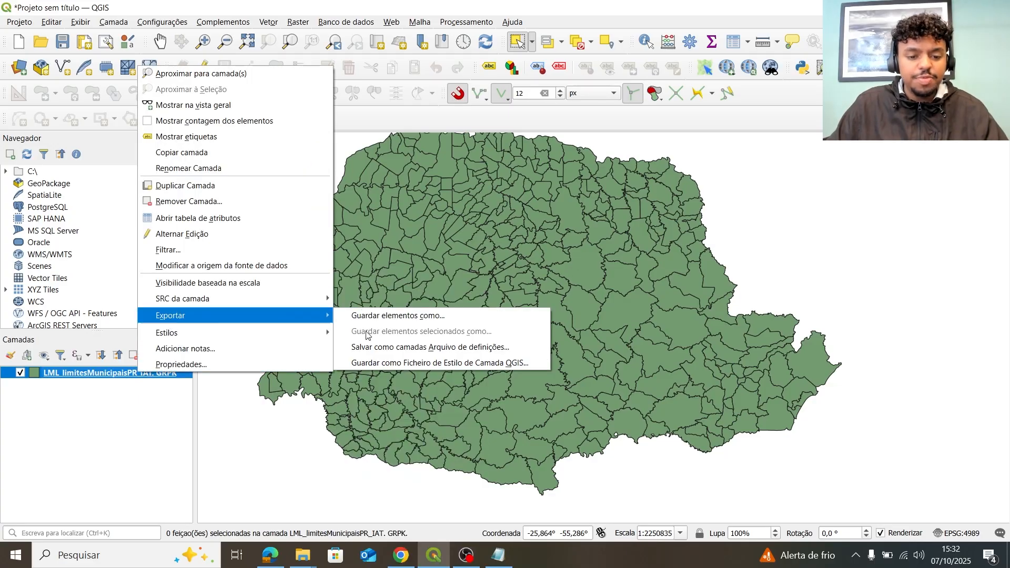
left_click(405, 321)
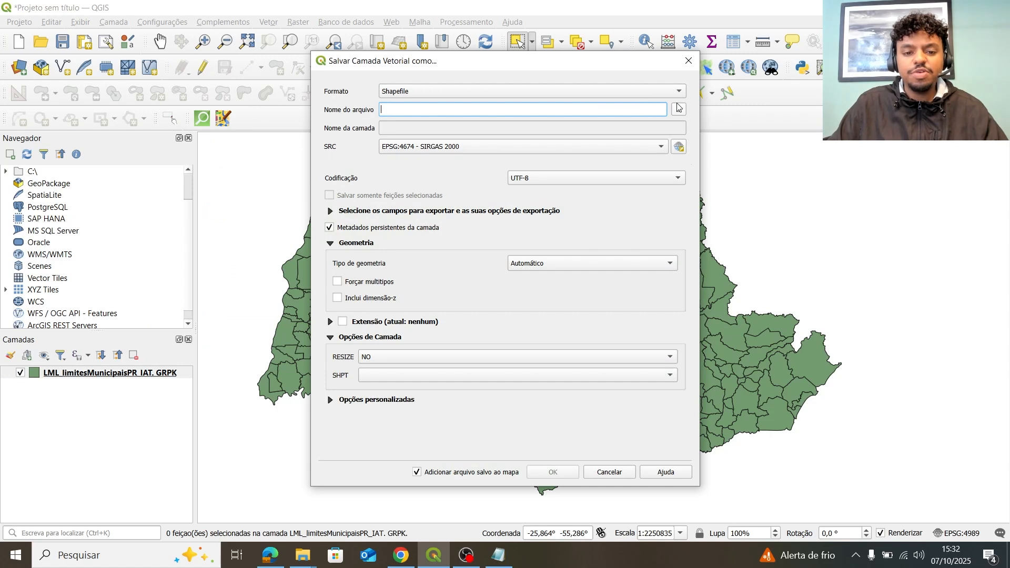
Set the export format to Shapefile after briefly choosing GeoPackage.
left_click(608, 95)
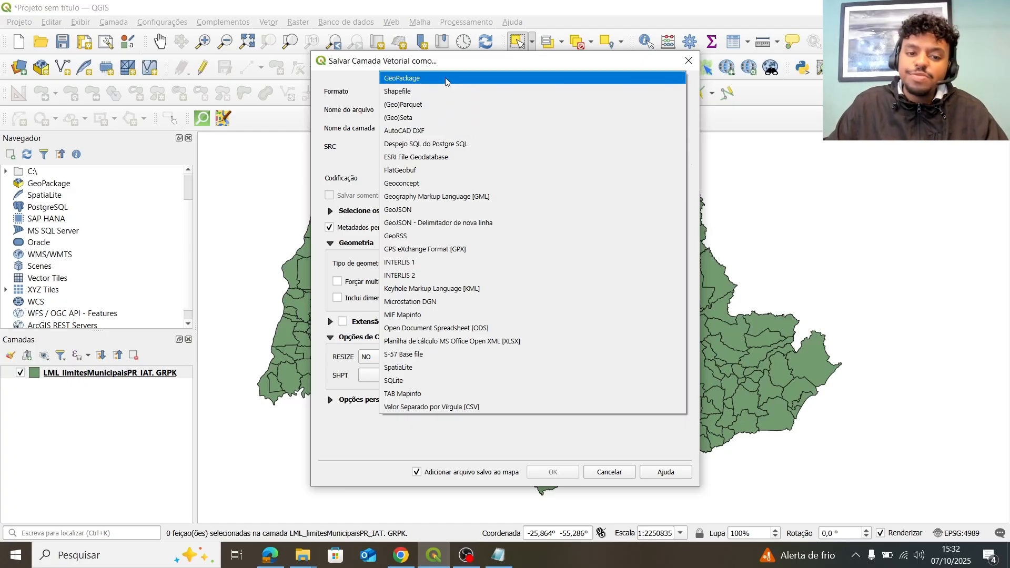
left_click(342, 117)
left_click(412, 93)
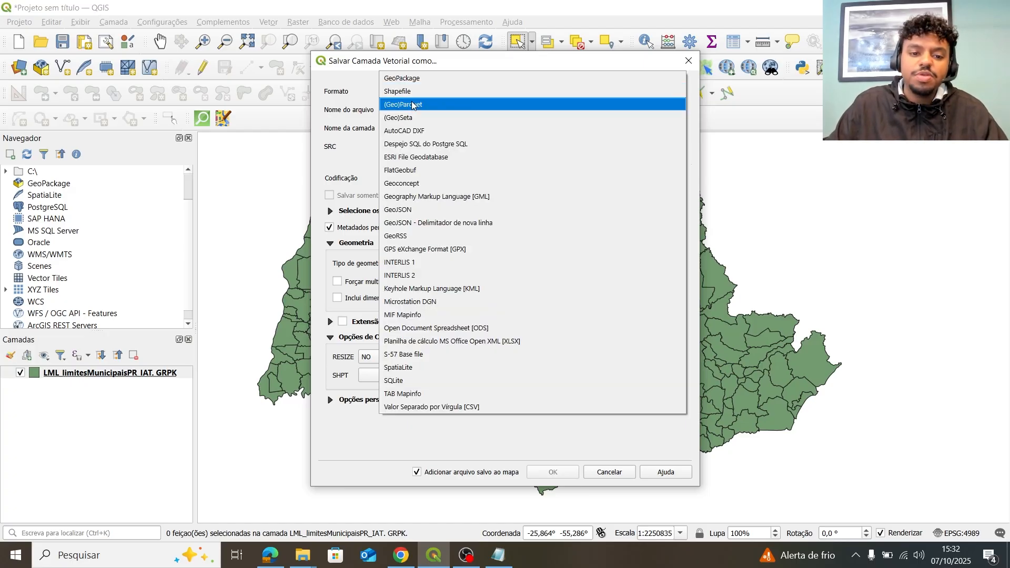
left_click(416, 78)
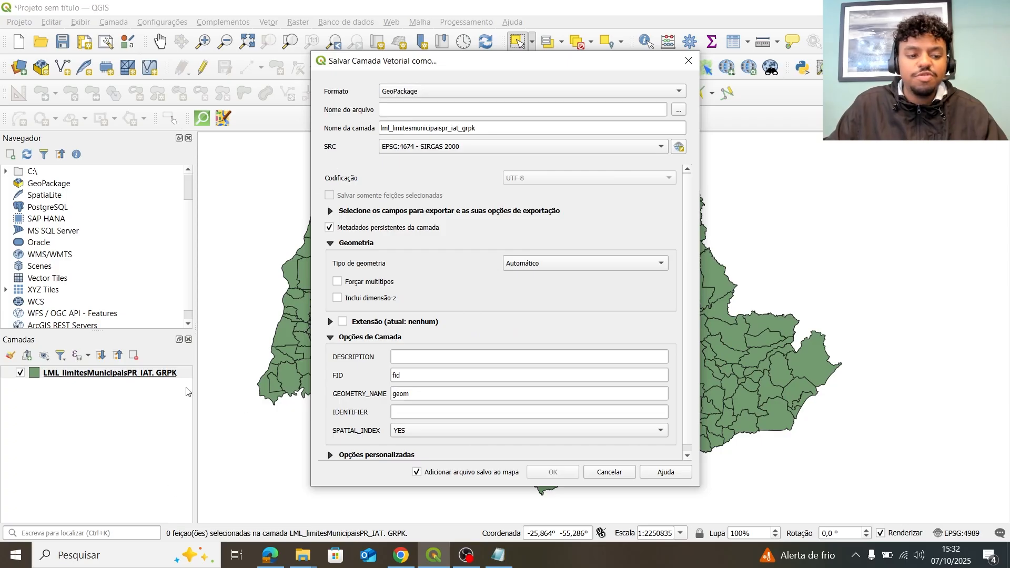
left_click(500, 91)
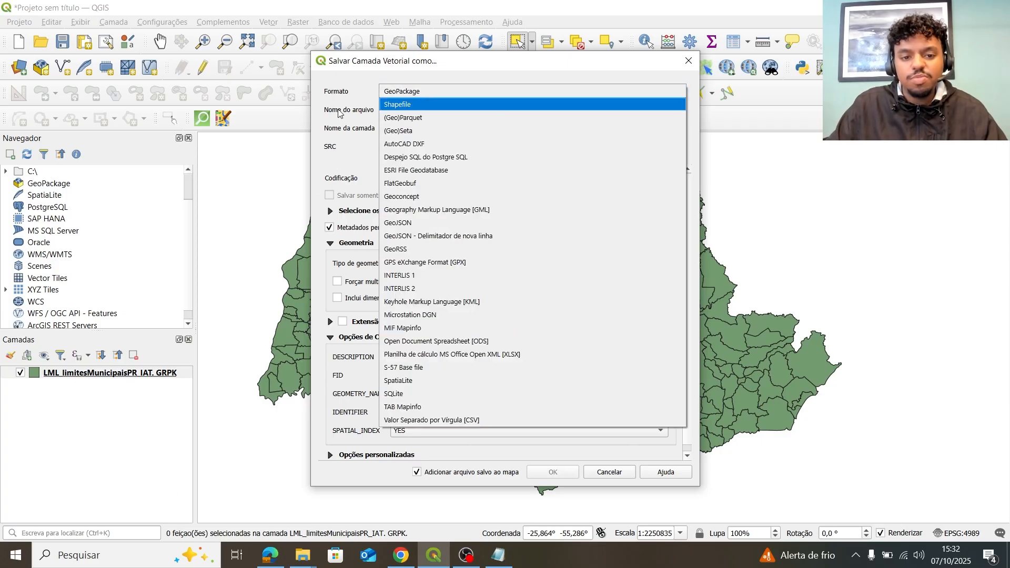
left_click(434, 105)
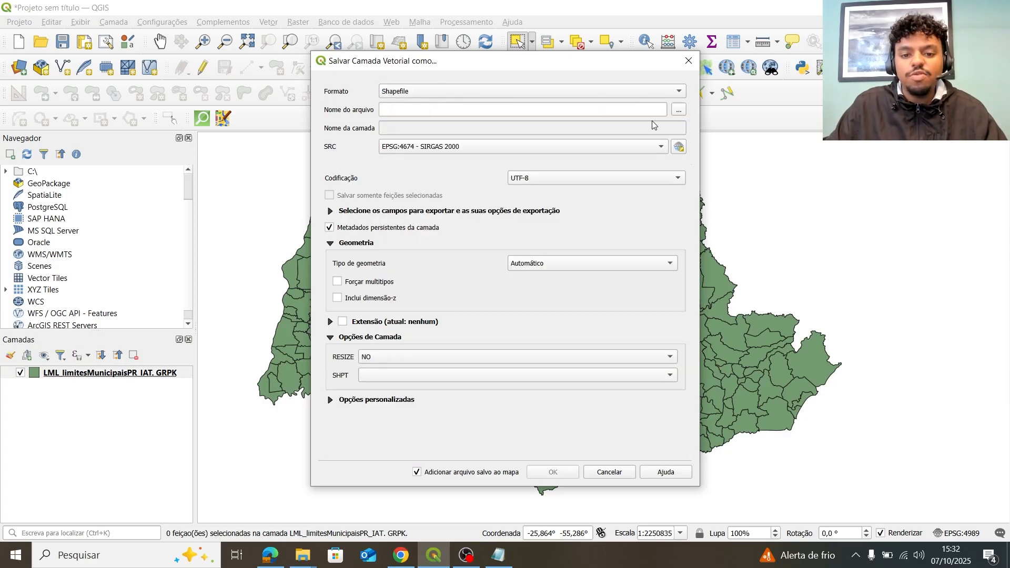
Save the export as TESTE.shp in the shp folder and add it to the map.
left_click(679, 109)
double_click(459, 177)
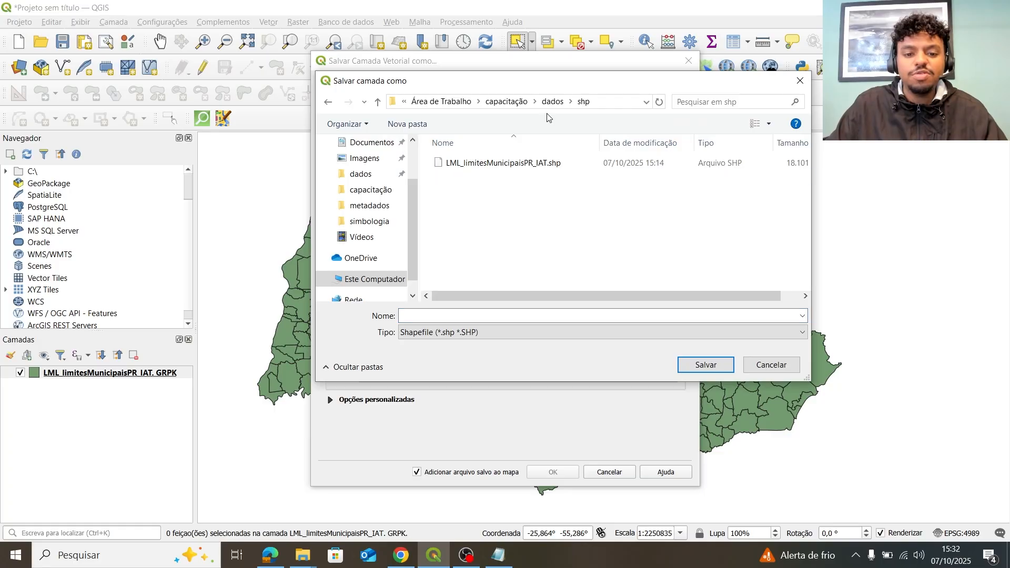
left_click(535, 316)
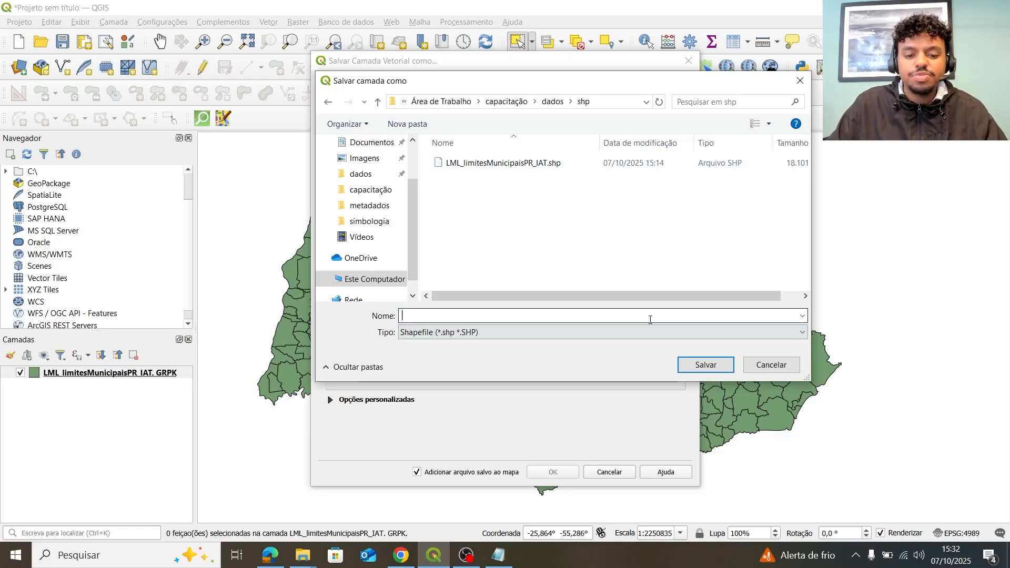
type("TESTE")
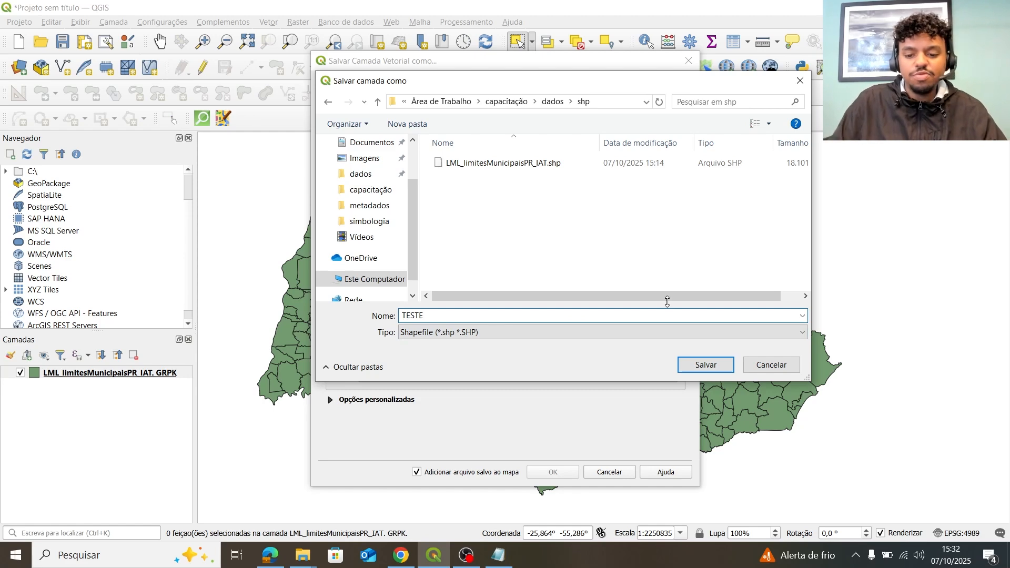
left_click(704, 366)
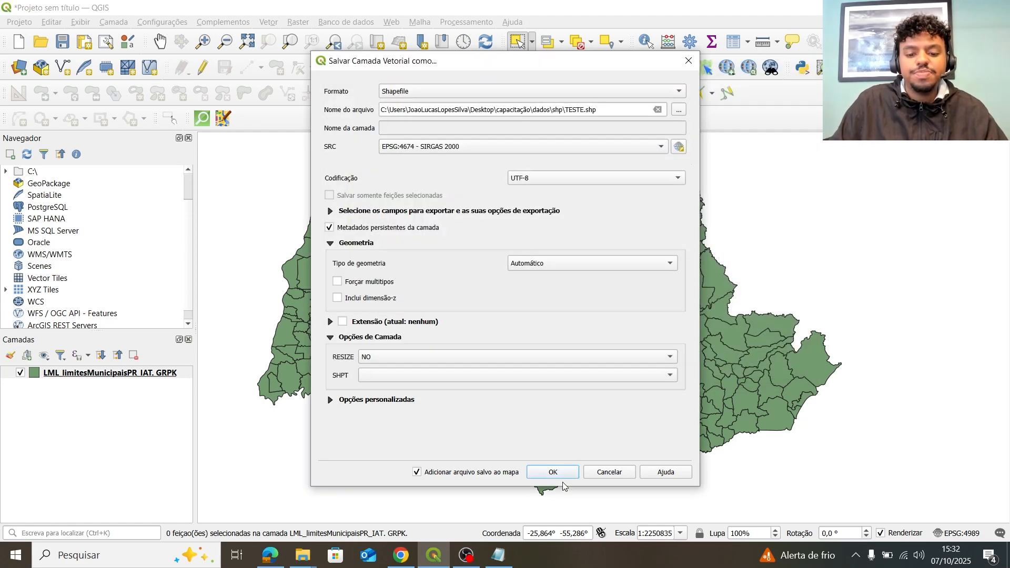
left_click(555, 472)
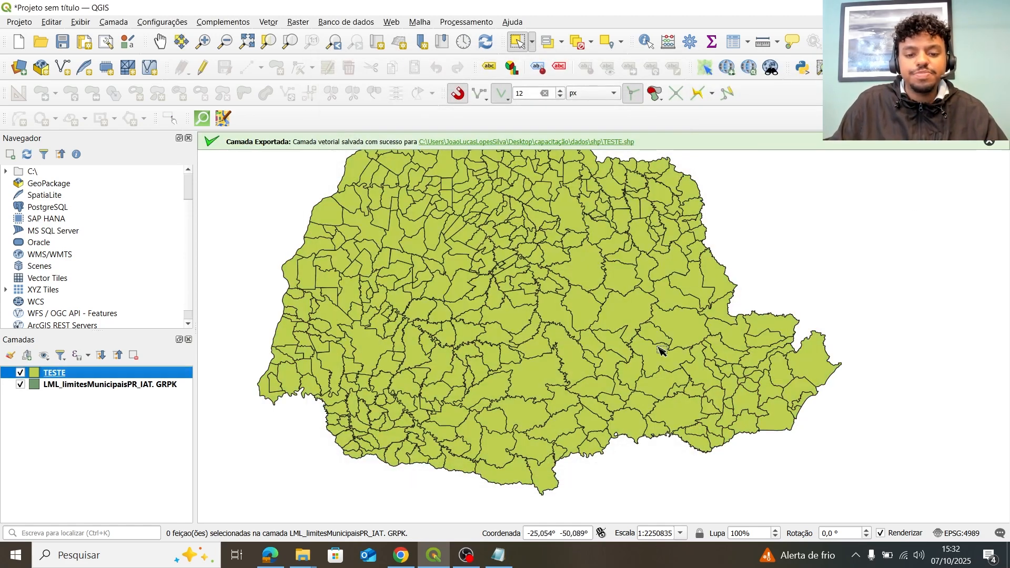
mouse_move(303, 555)
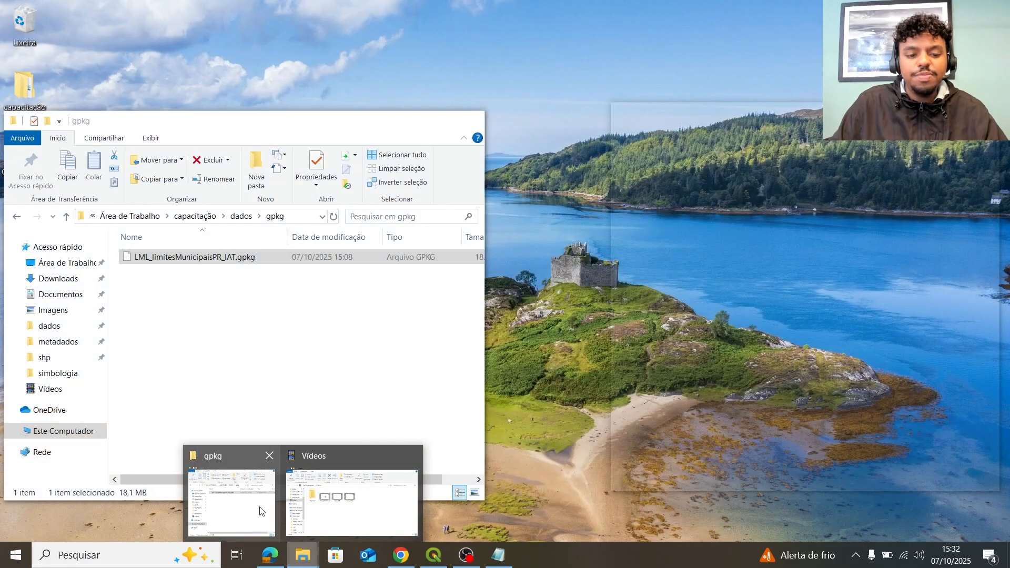
left_click(261, 512)
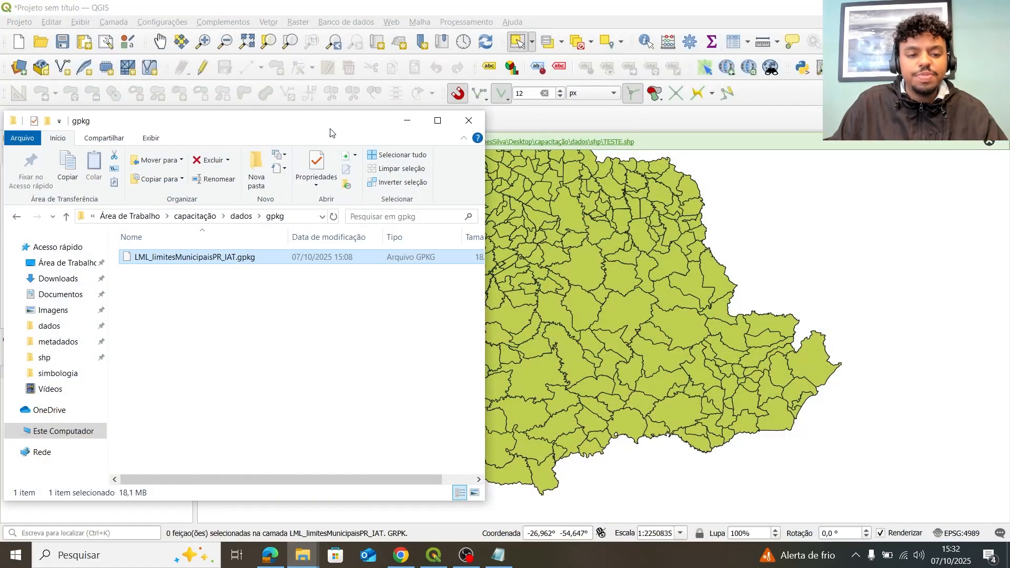
left_click(641, 216)
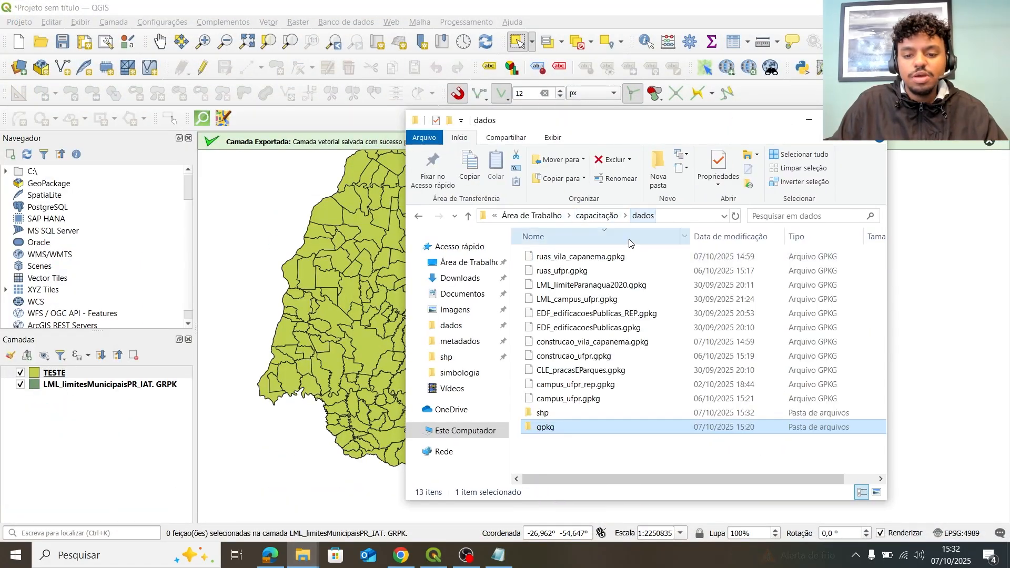
double_click(567, 416)
left_click_drag(583, 413, 569, 296)
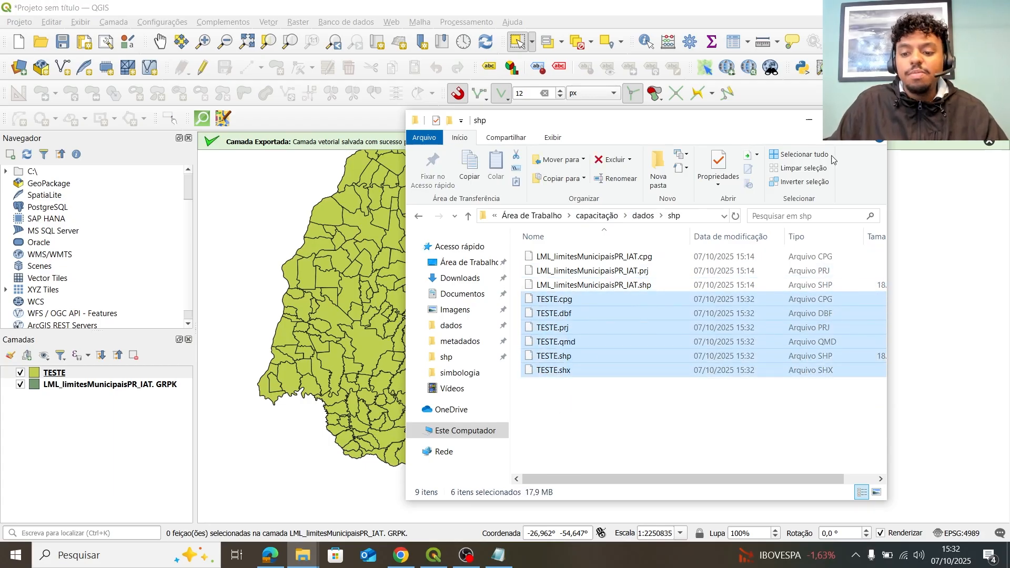
left_click(335, 271)
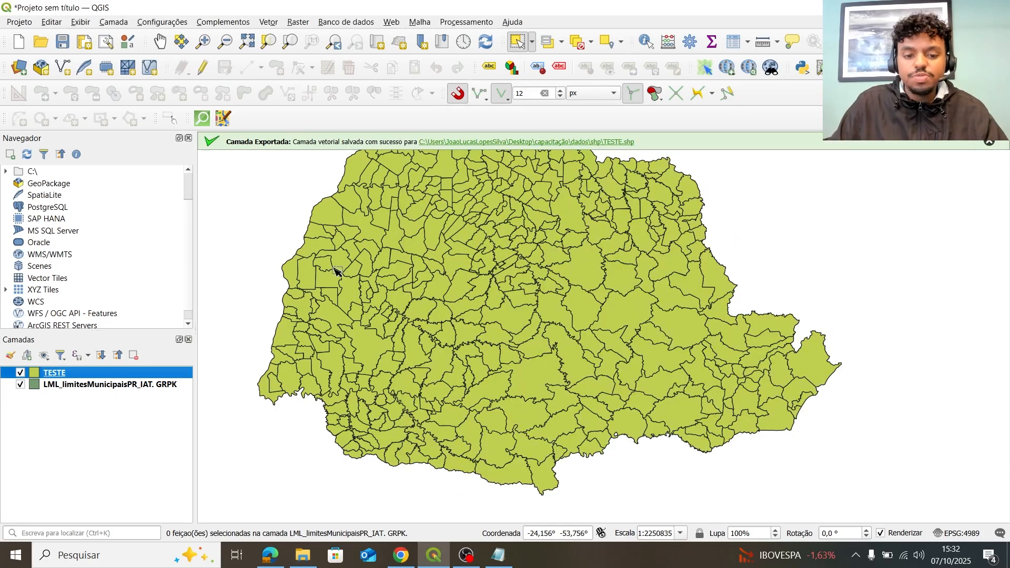
Remove the TESTE layer from the project and select the municipal boundaries layer.
left_click(140, 354)
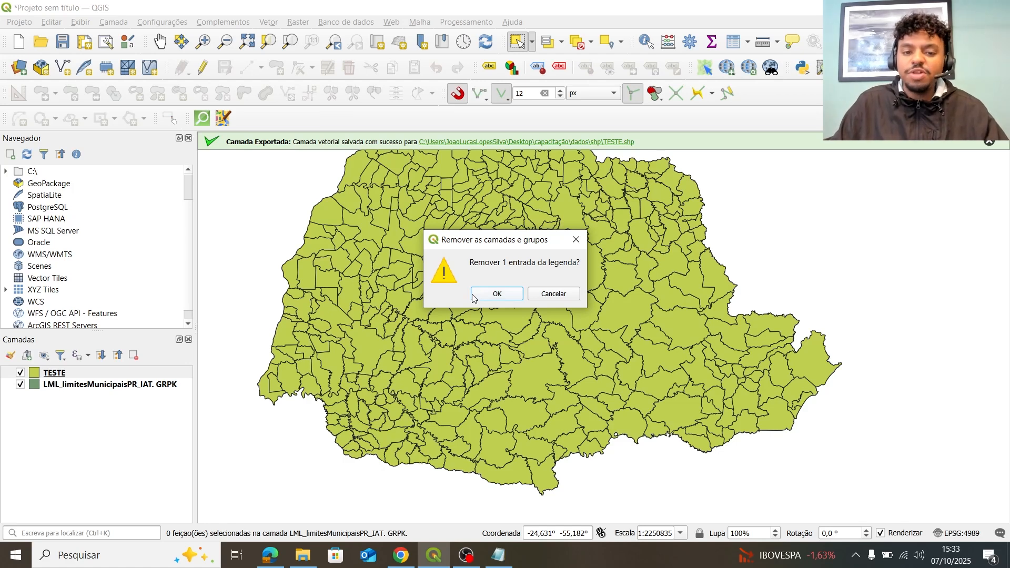
left_click(514, 299)
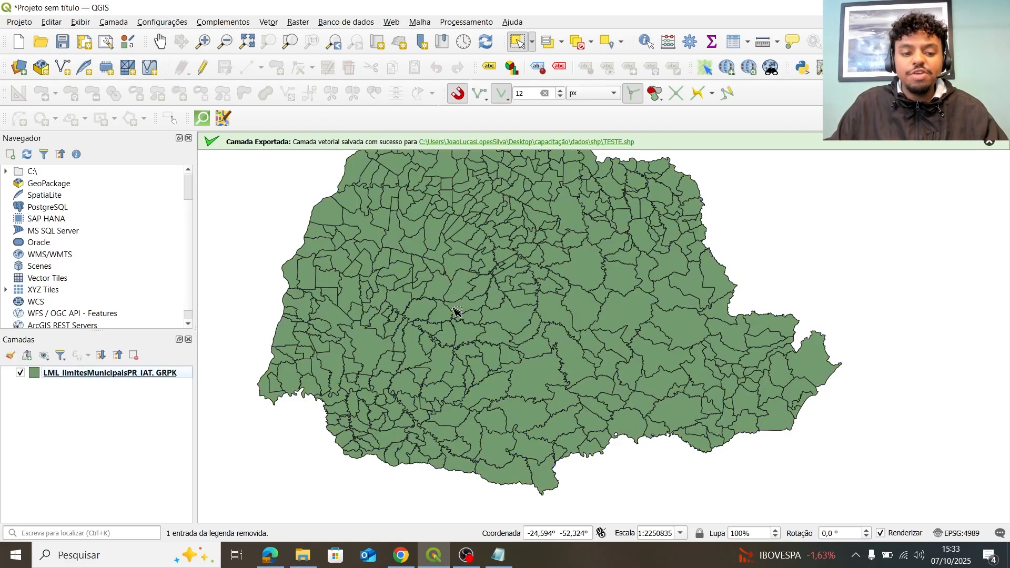
left_click(114, 373)
left_click(125, 418)
left_click(129, 372)
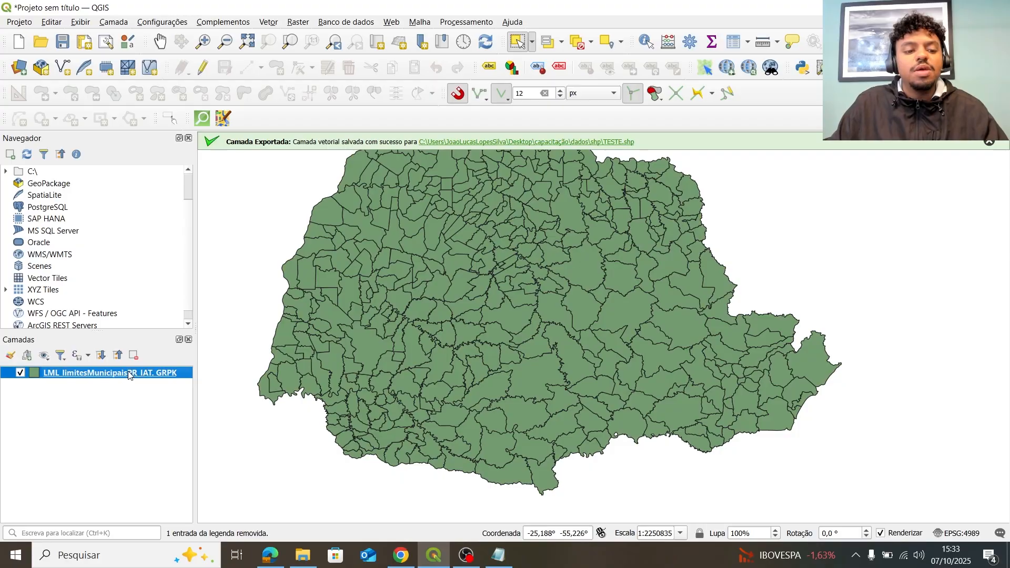
right_click(164, 373)
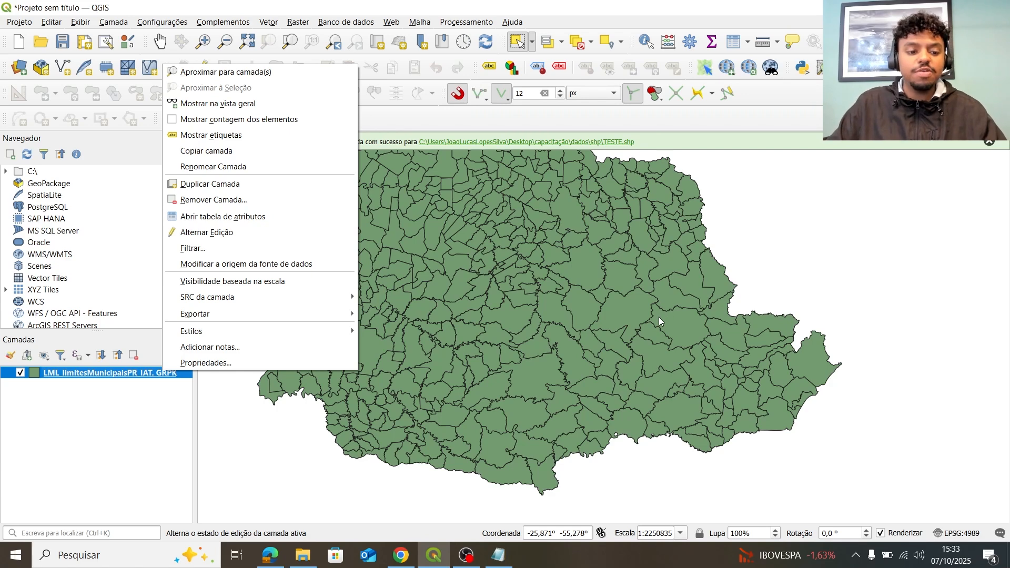
Remove the LML_limitesMunicipaisPR_IAT municipal boundaries layer as well.
left_click_drag(200, 416, 758, 298)
left_click_drag(687, 277, 412, 345)
scroll(368, 345, "down", 1)
left_click_drag(564, 311, 489, 338)
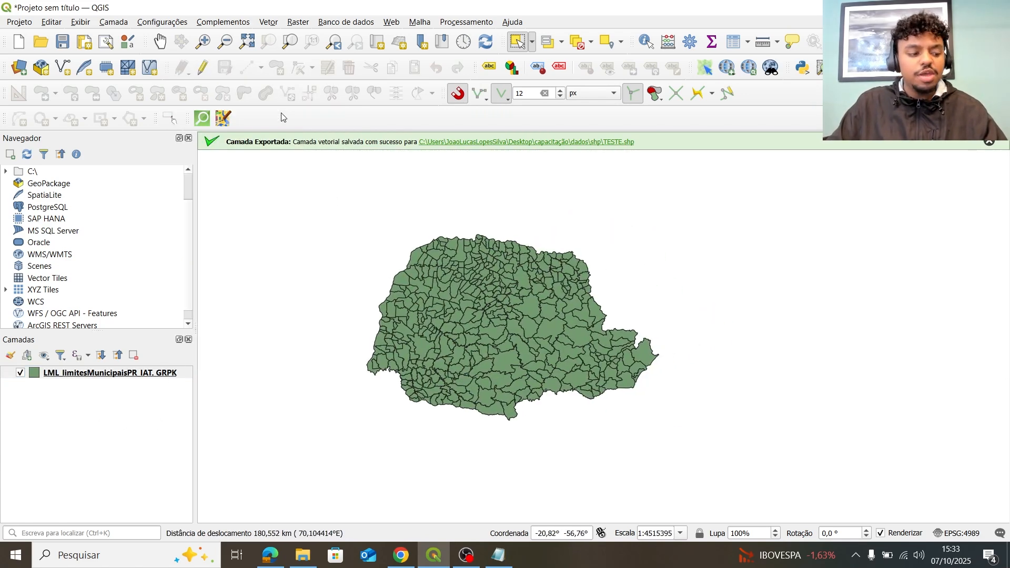
scroll(509, 303, "up", 1)
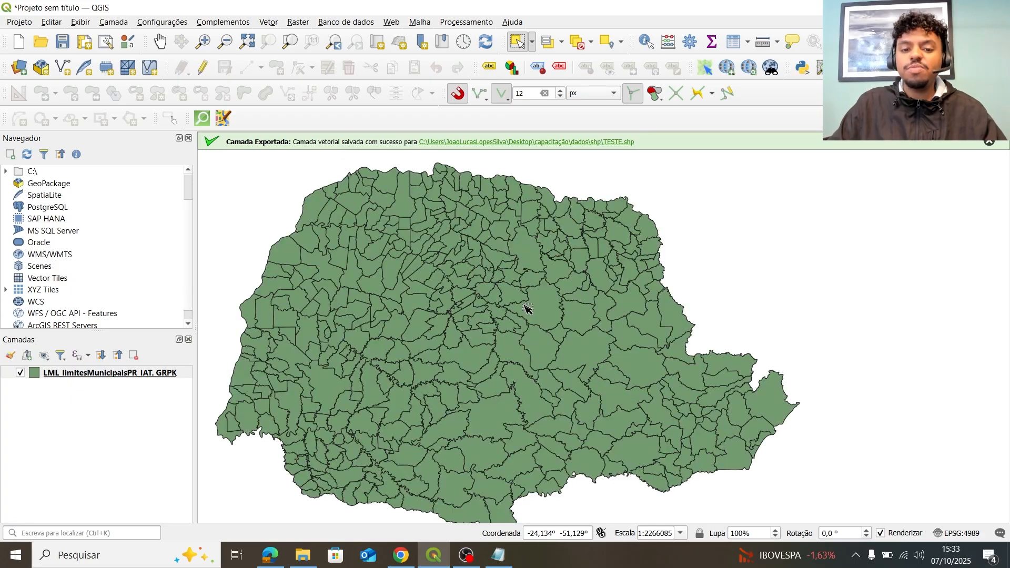
left_click_drag(525, 309, 552, 274)
left_click(157, 375)
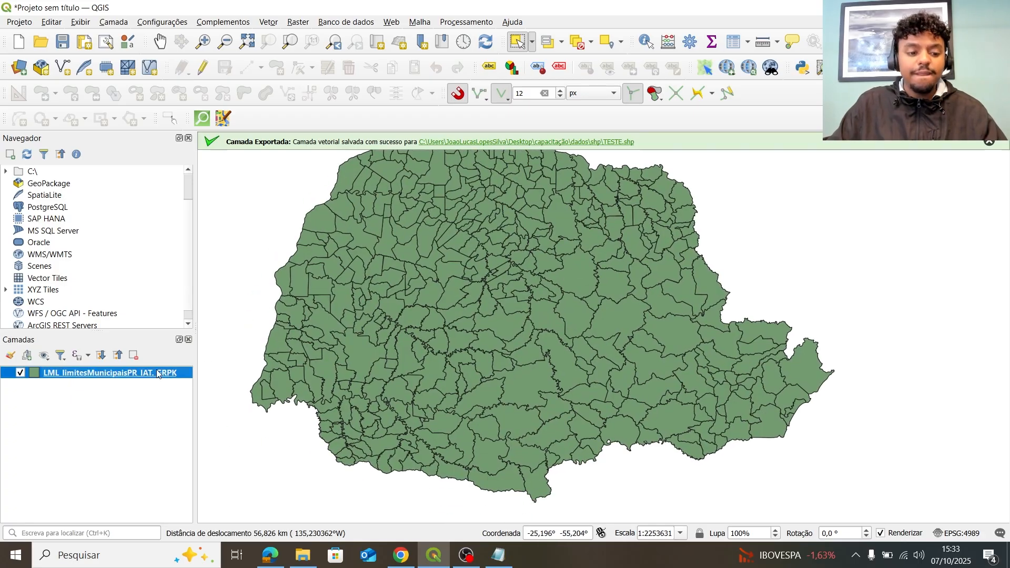
left_click(133, 356)
left_click(496, 291)
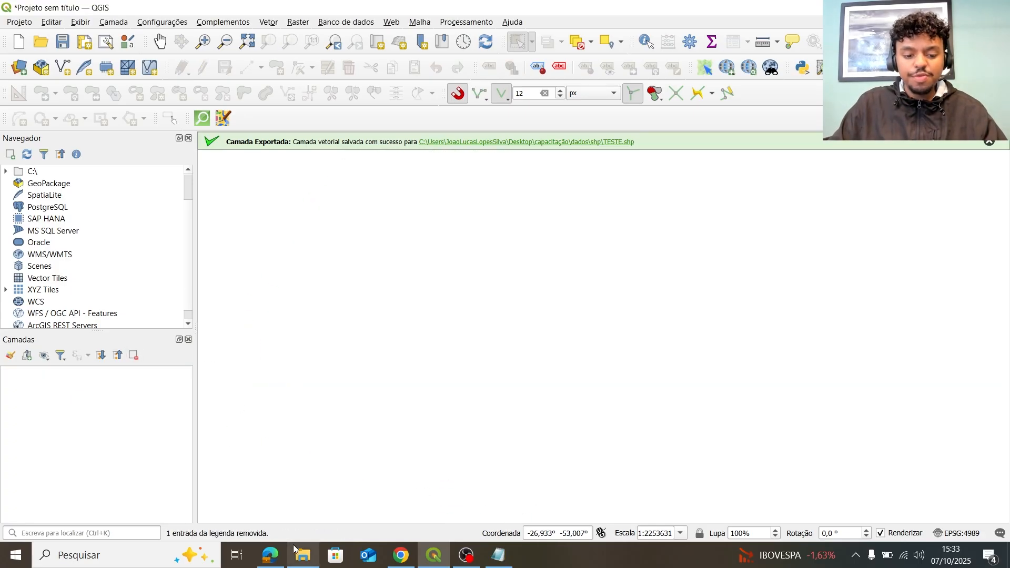
Drag LML_limitesMunicipaisPR_IAT.gpkg from Desktop > capacitação > dados > gpkg into the QGIS Layers panel.
left_click(294, 548)
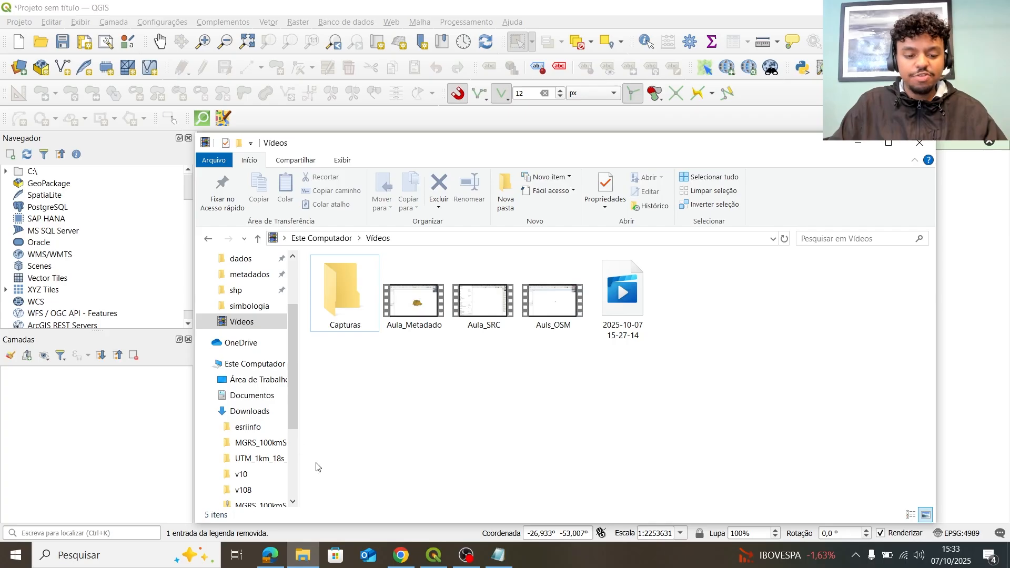
scroll(260, 291, "up", 1)
left_click(250, 290)
left_click(244, 258)
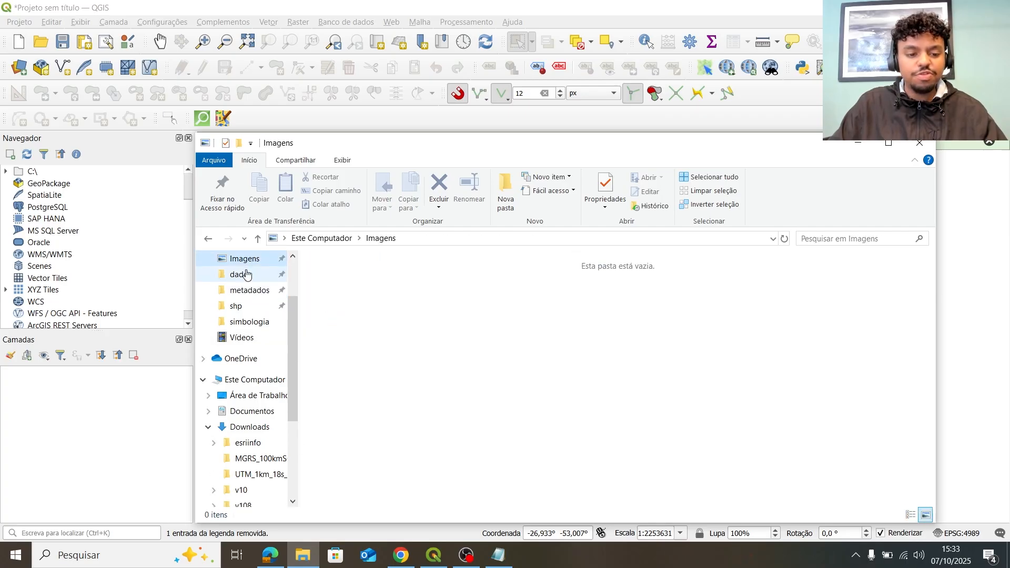
scroll(246, 274, "up", 1)
left_click(251, 291)
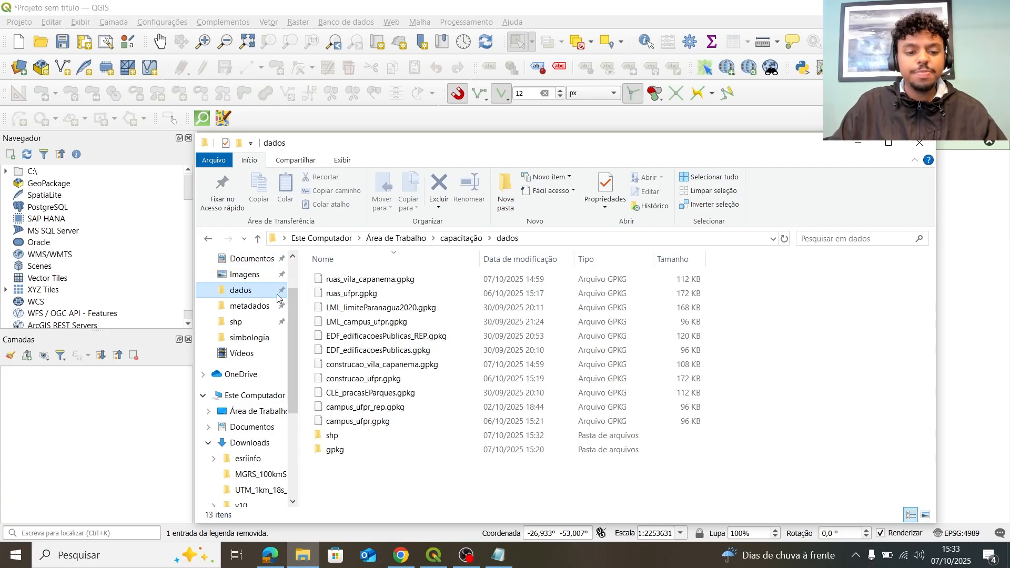
left_click(371, 436)
double_click(364, 451)
left_click_drag(384, 279, 149, 379)
left_click(859, 143)
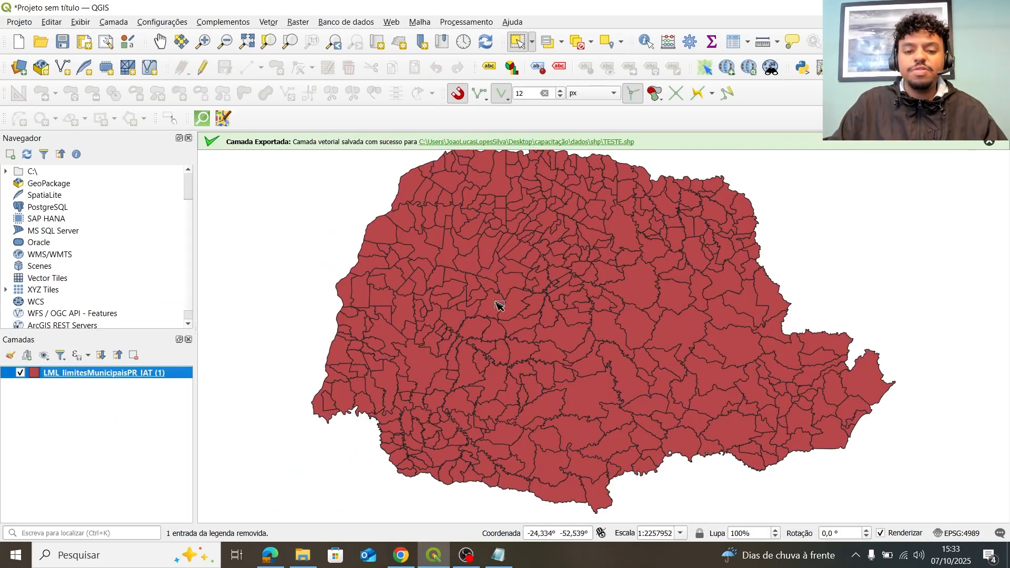
Remove the newly added layer and drag the GeoPackage into the Layers panel again.
left_click(134, 355)
left_click(499, 293)
left_click(301, 559)
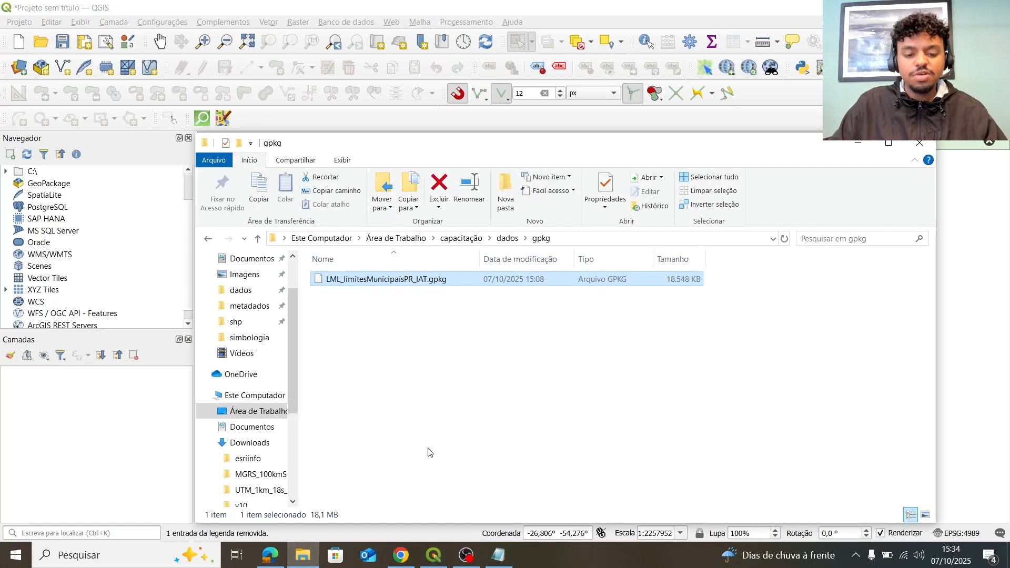
left_click_drag(426, 284, 106, 400)
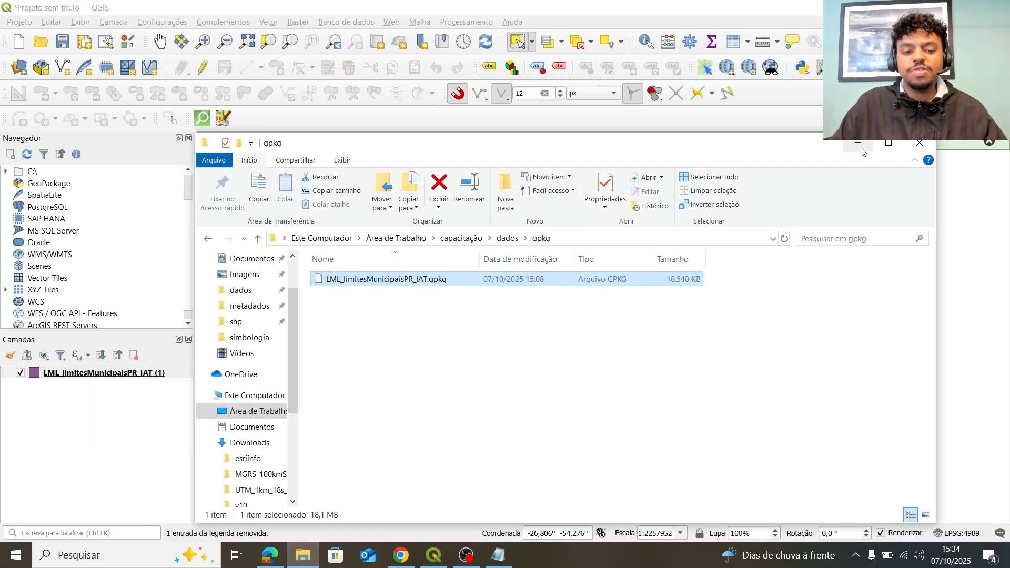
left_click(858, 142)
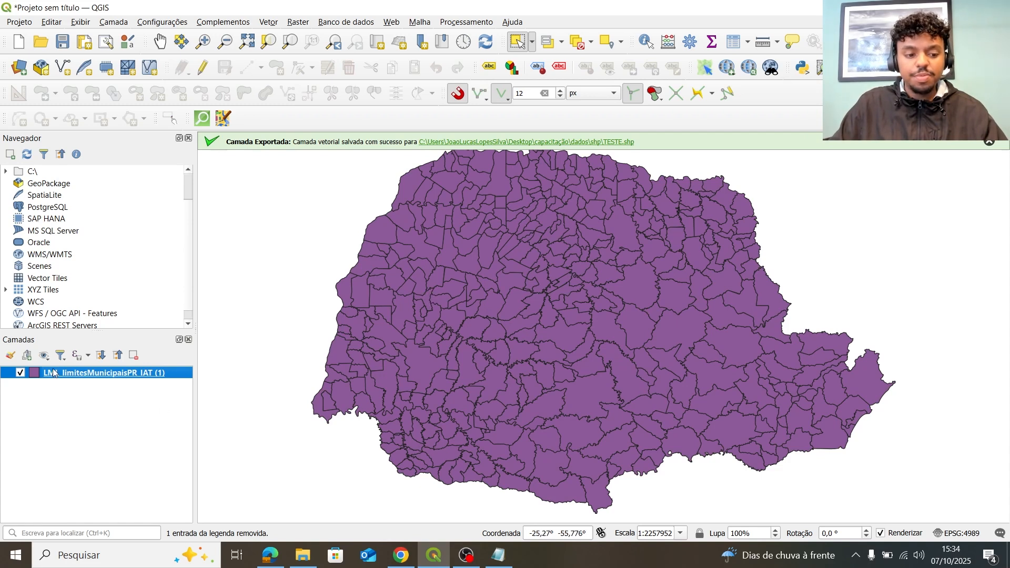
Open the municipal layer's Symbology properties and inspect the fill symbol and simple fill settings.
right_click(103, 372)
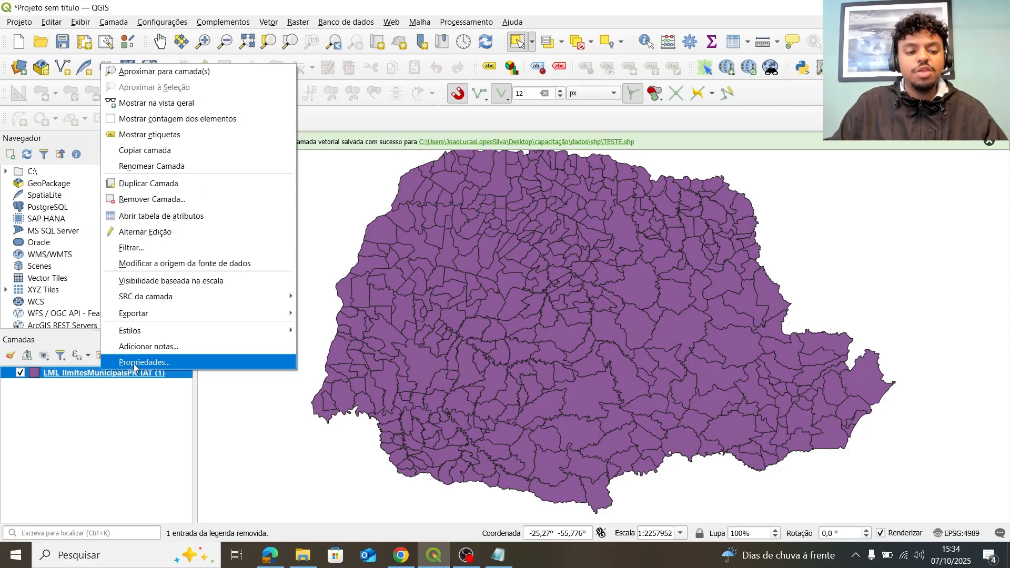
left_click(134, 363)
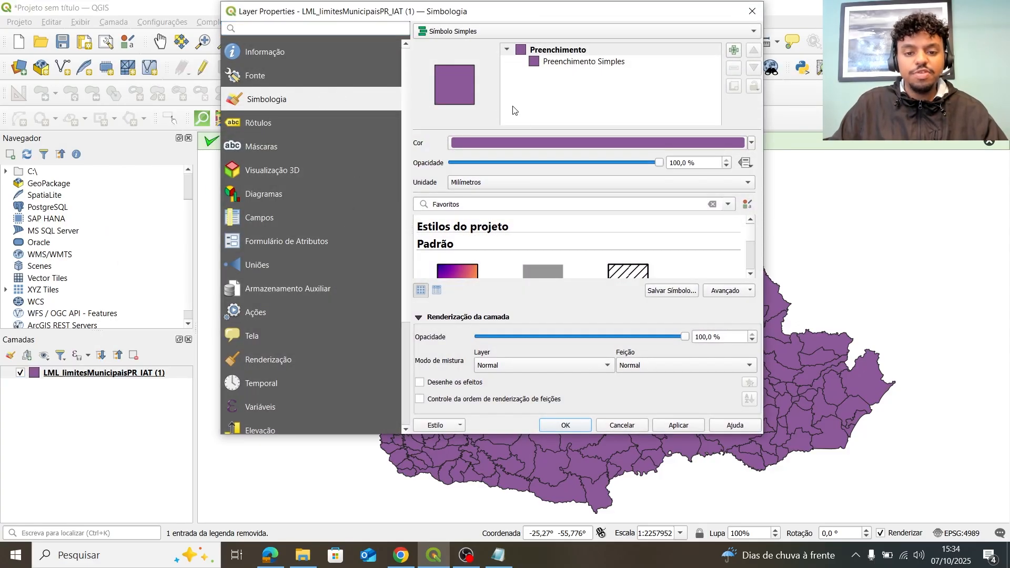
left_click(526, 138)
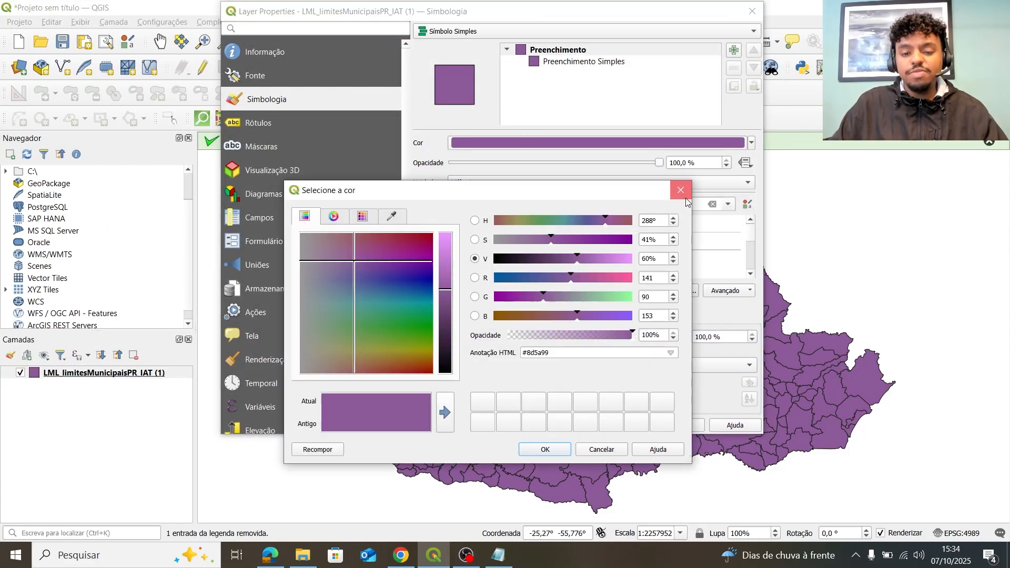
left_click(683, 201)
scroll(683, 183, "down", 4)
left_click(569, 50)
left_click(568, 62)
left_click(569, 50)
left_click(568, 61)
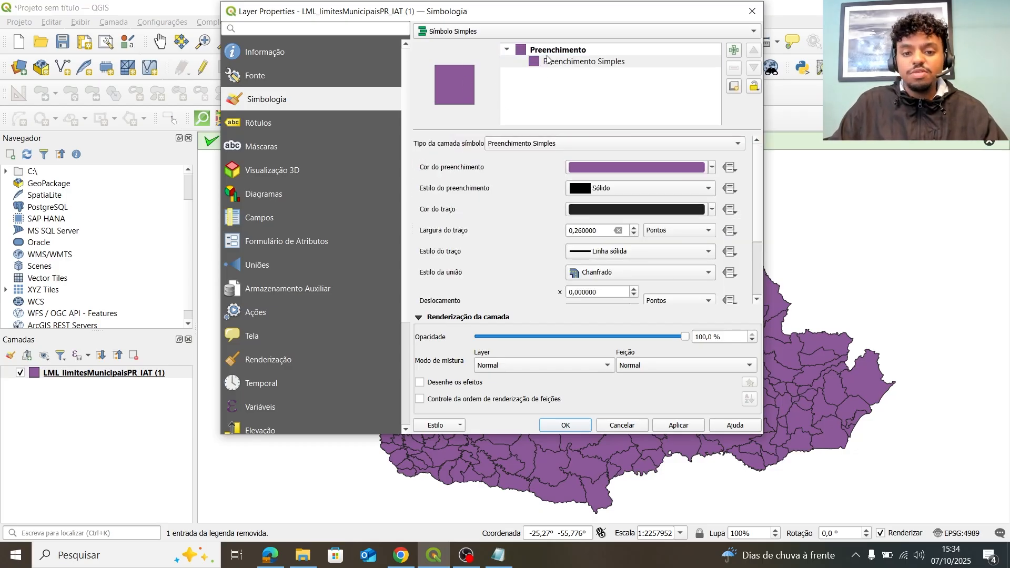
left_click(552, 51)
Desaturate and brighten the fill colour to a light greyish tone.
left_click(499, 144)
left_click(526, 241)
left_click_drag(525, 244, 500, 244)
left_click_drag(606, 220, 620, 223)
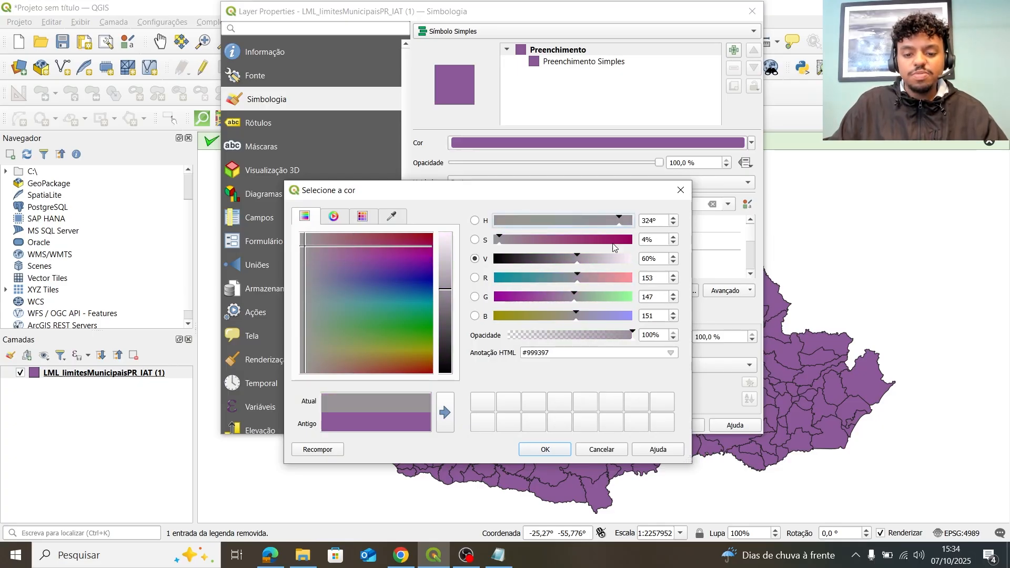
left_click_drag(611, 265, 610, 274)
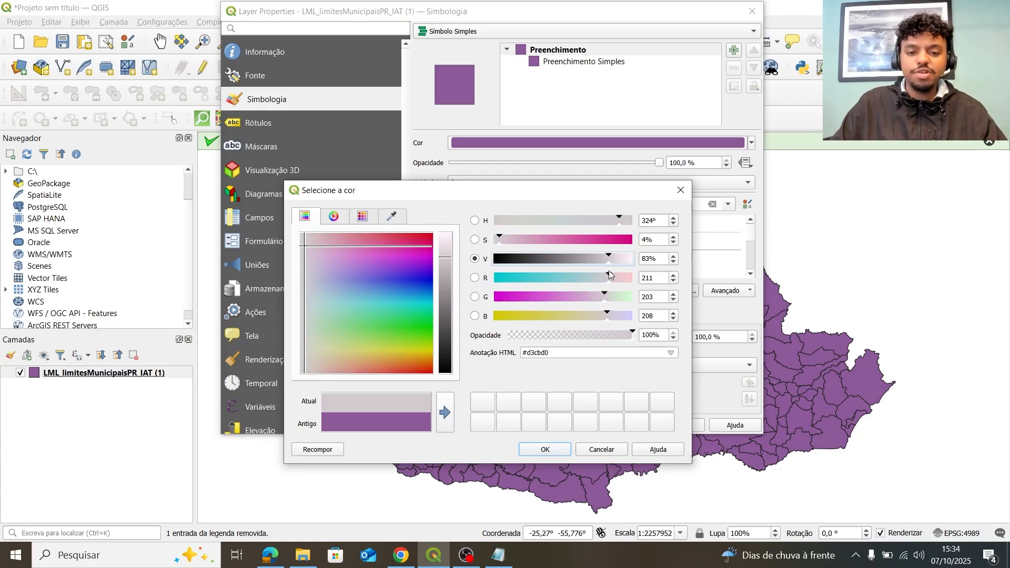
left_click(567, 452)
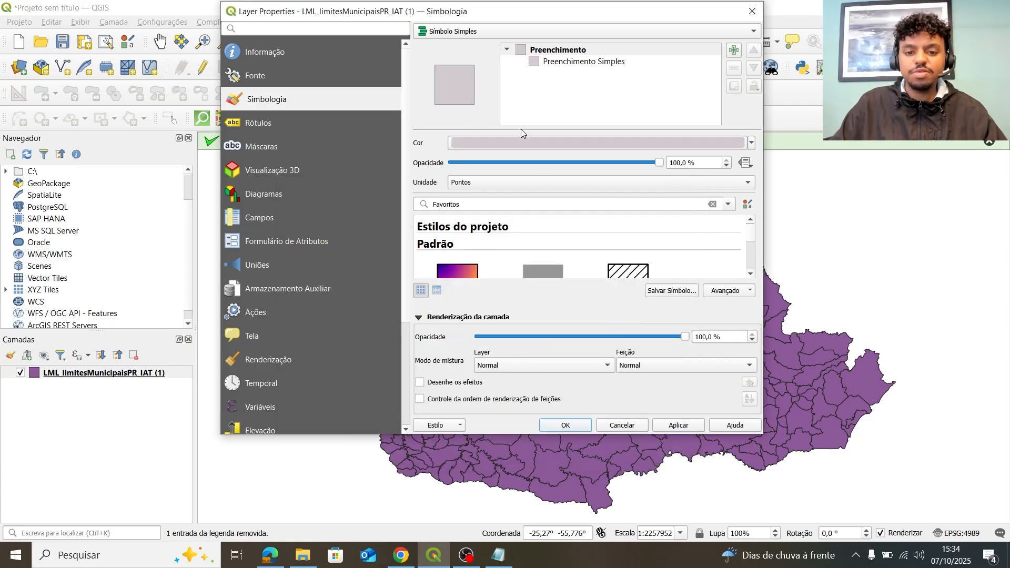
Rework the fill colour, trying darker hues, the colour wheel and purple #763688.
left_click(538, 136)
left_click(608, 220)
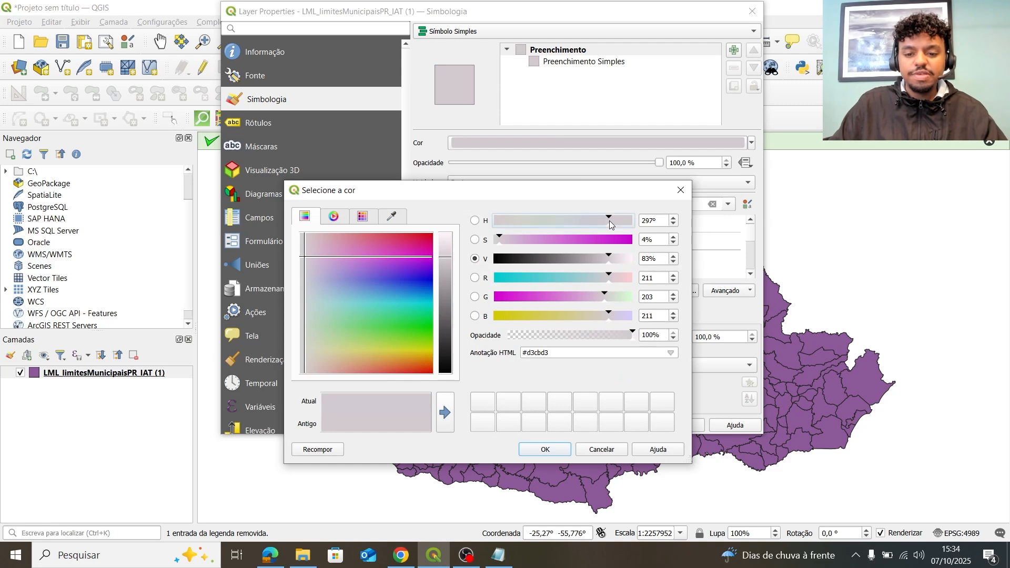
left_click_drag(446, 257, 444, 320)
left_click(372, 219)
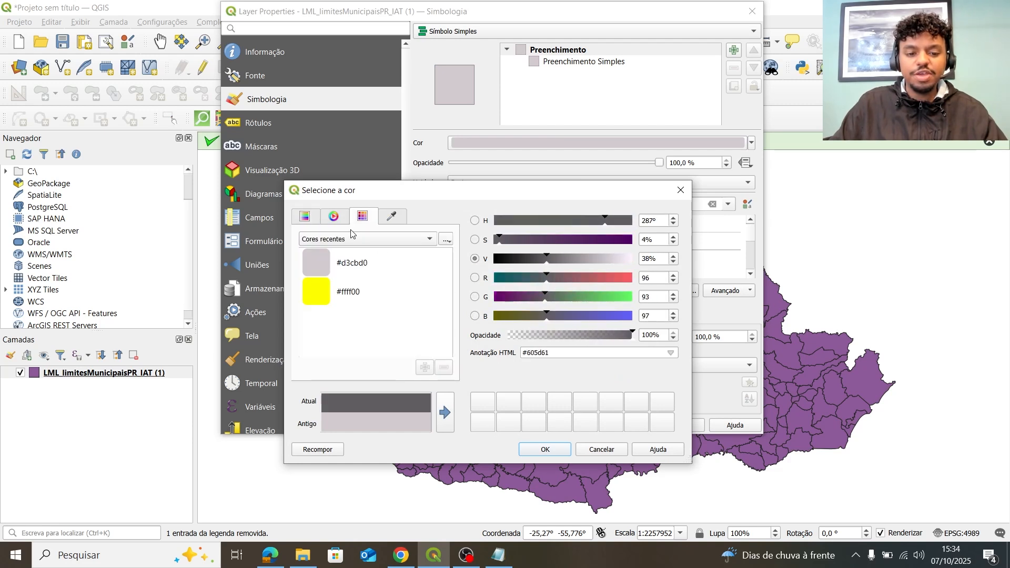
left_click(363, 239)
left_click(346, 218)
mouse_move(375, 289)
left_mouse_down()
mouse_move(390, 289)
mouse_move(387, 272)
mouse_move(389, 298)
left_mouse_up()
left_click(370, 219)
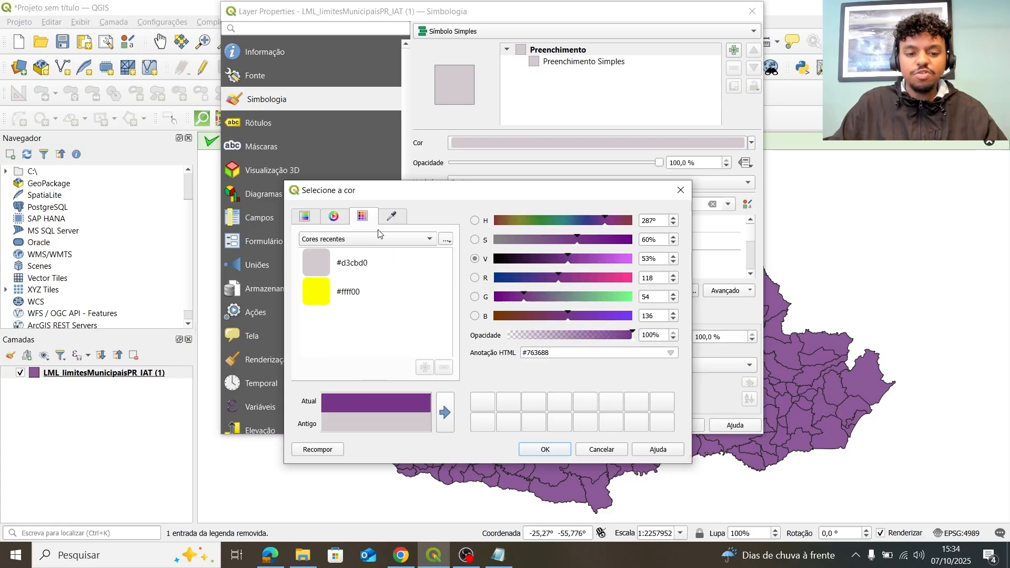
triple_click(591, 357)
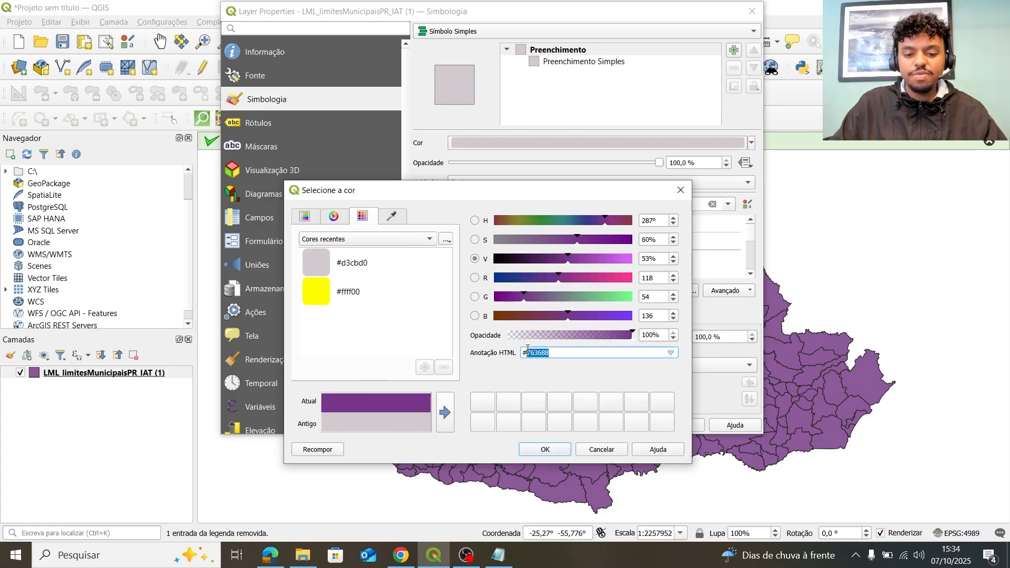
Sample a grey from the screen, lighten it to #c9c9c9 and accept it.
left_click(309, 219)
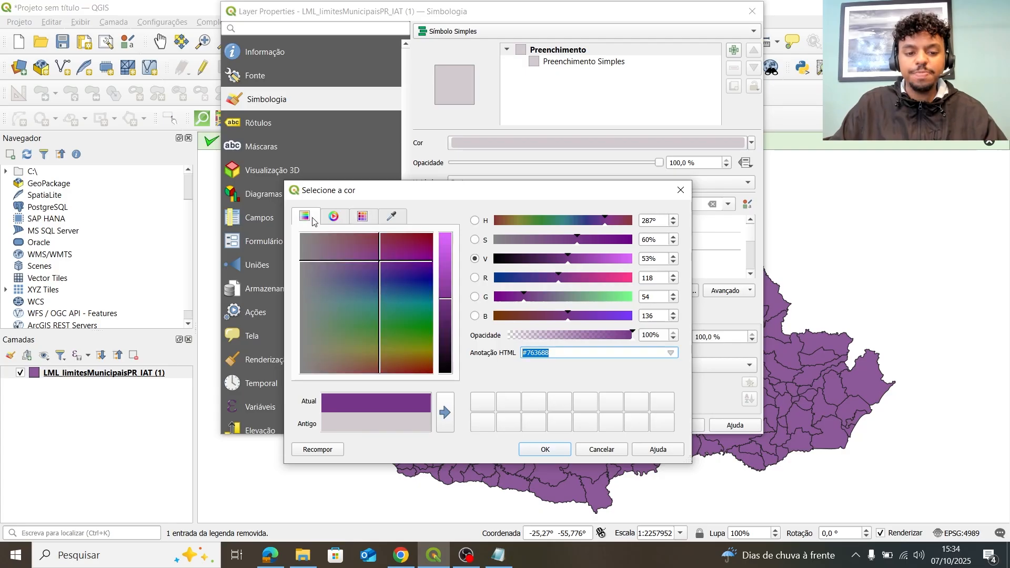
left_click(401, 220)
left_click(396, 261)
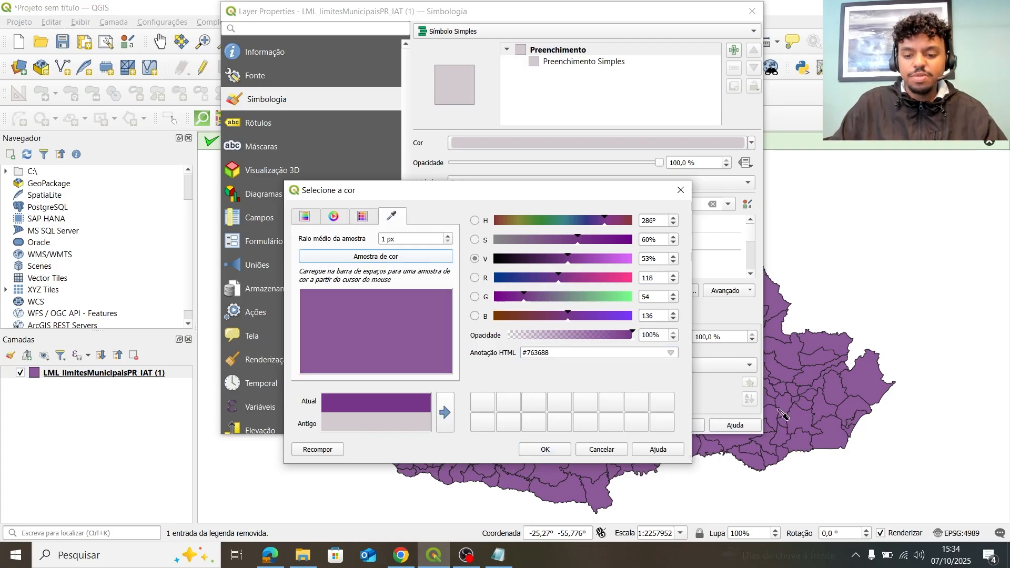
left_click(349, 217)
left_click(305, 217)
left_click_drag(593, 265, 604, 263)
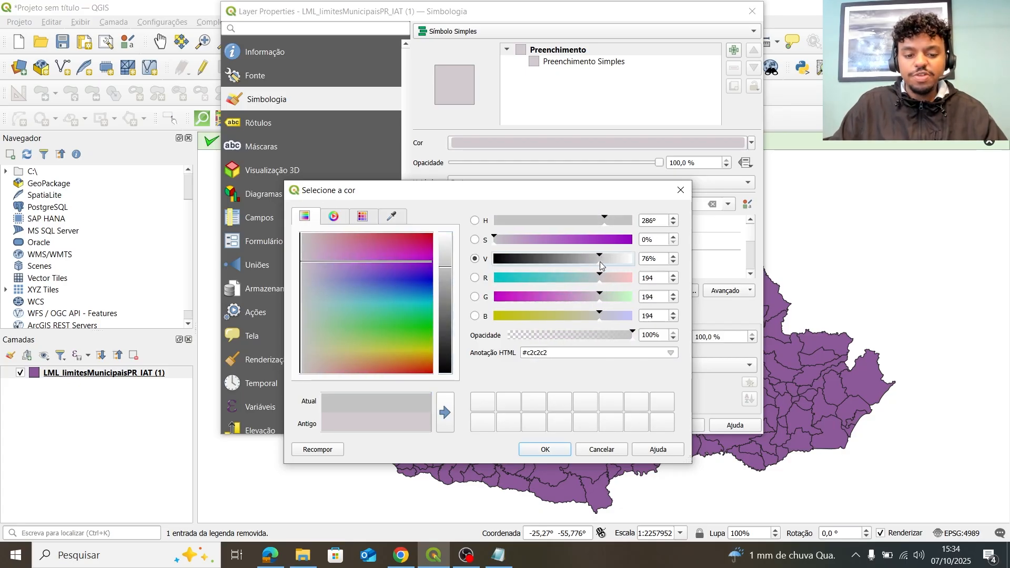
left_click(566, 451)
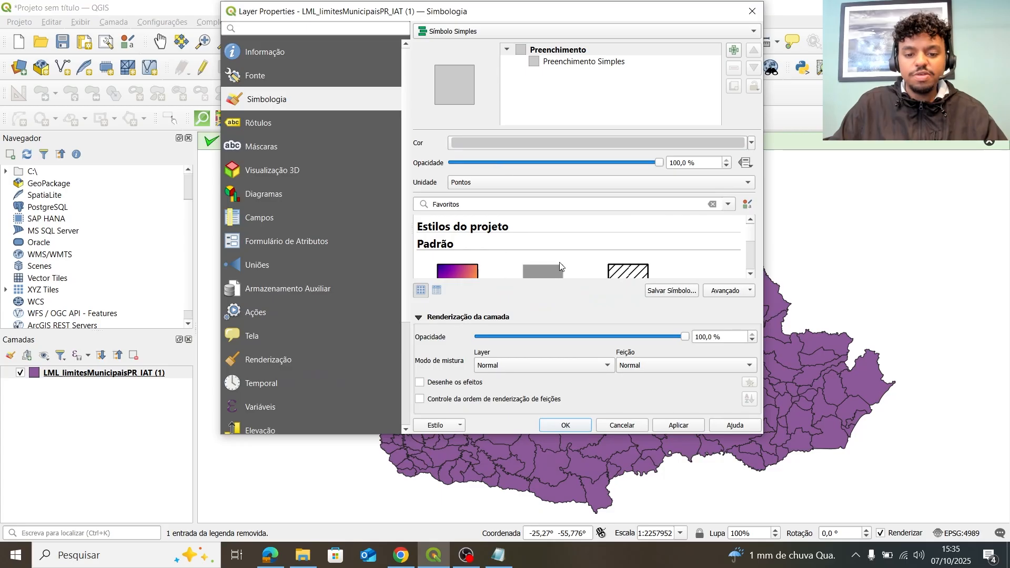
Give the simple fill a black outline, apply the grey style, and close properties and notification.
scroll(561, 267, "down", 1)
left_click(541, 50)
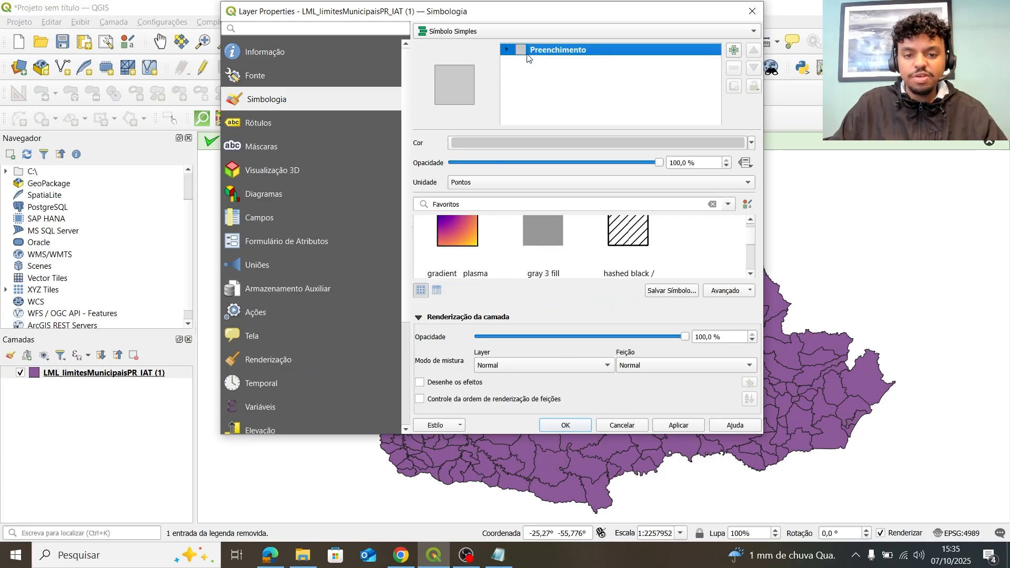
left_click(550, 63)
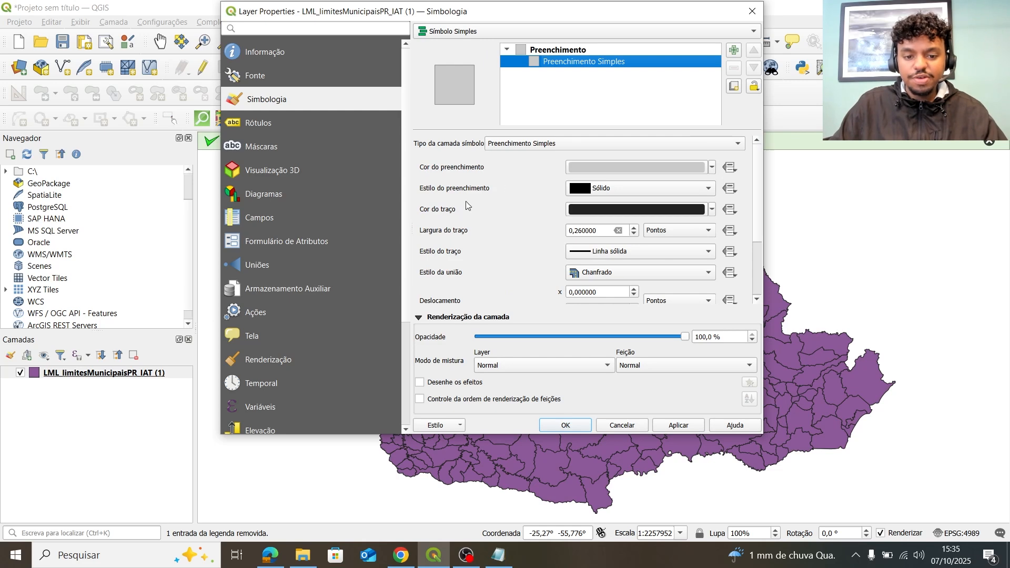
left_click(613, 213)
left_click_drag(442, 354, 444, 392)
left_click(533, 448)
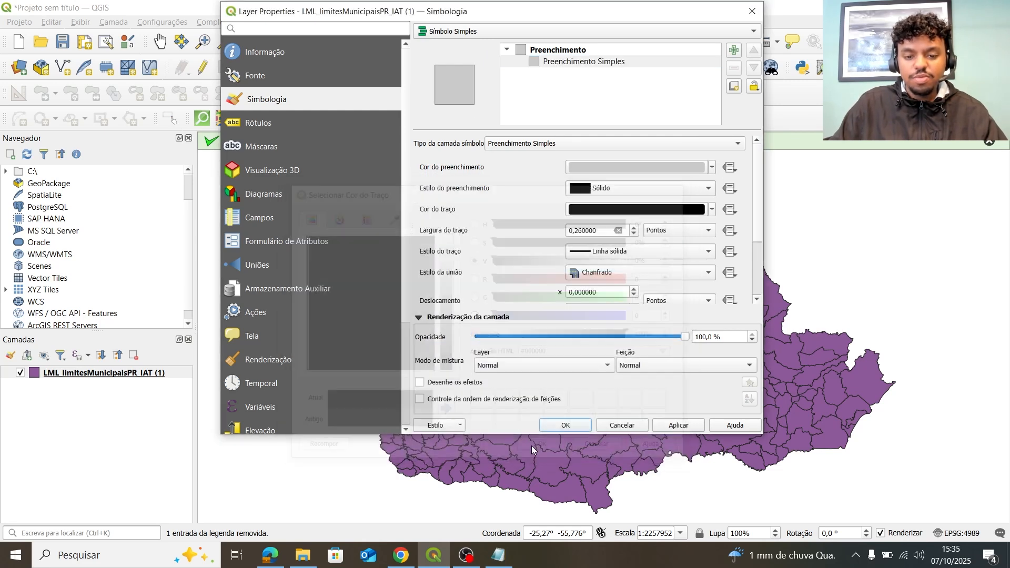
left_click(680, 427)
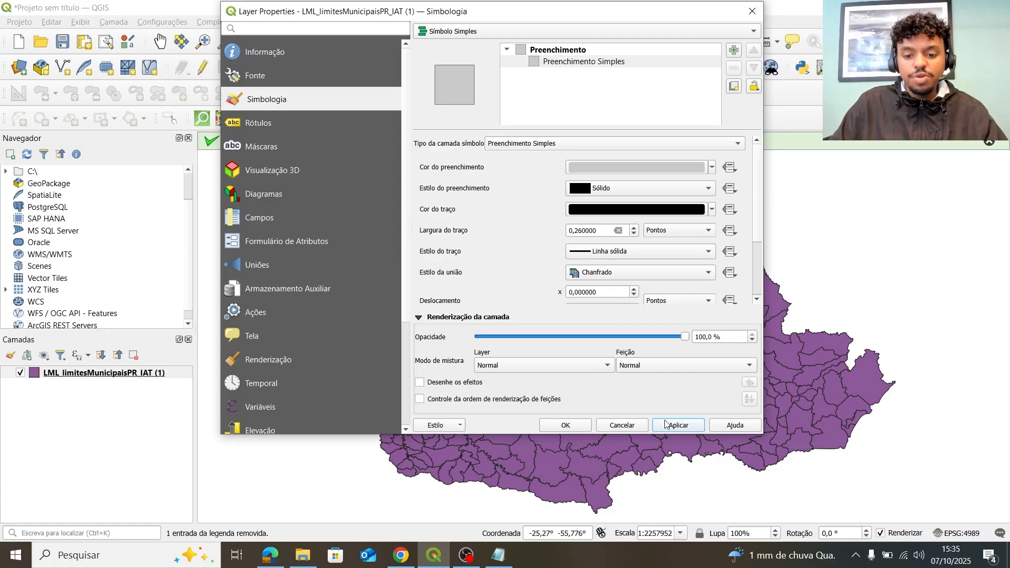
left_click(665, 427)
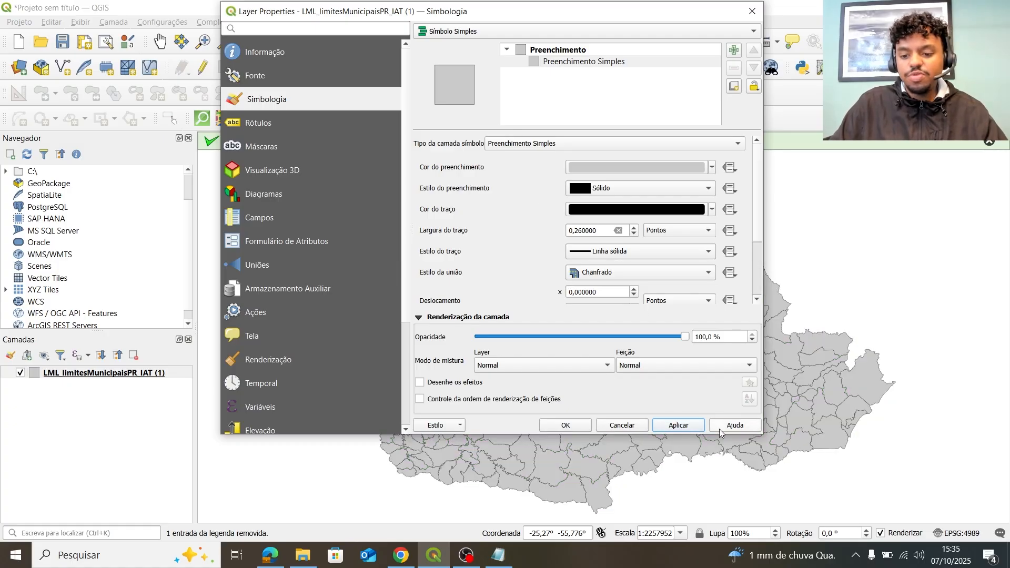
left_click(567, 426)
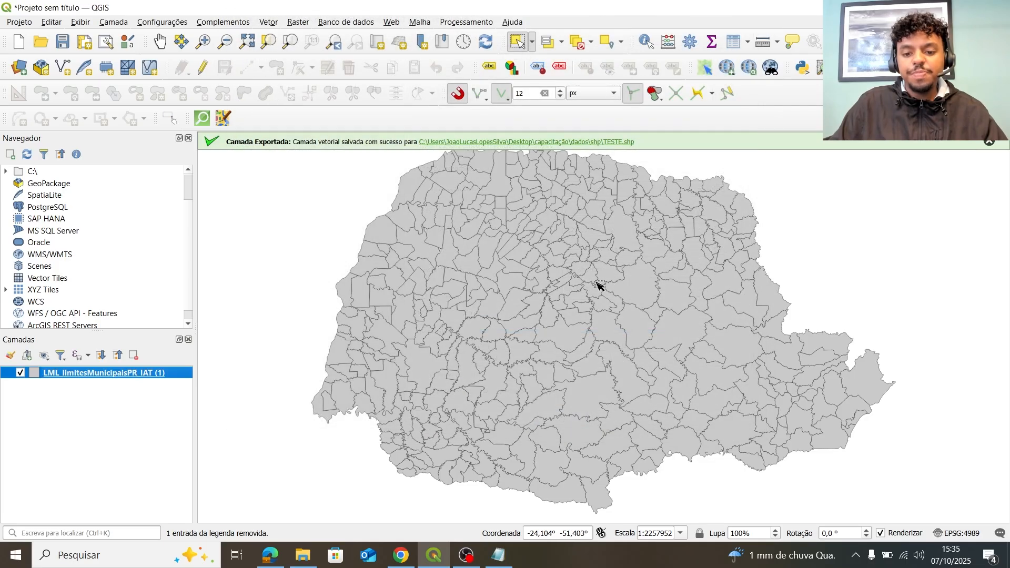
left_click(990, 142)
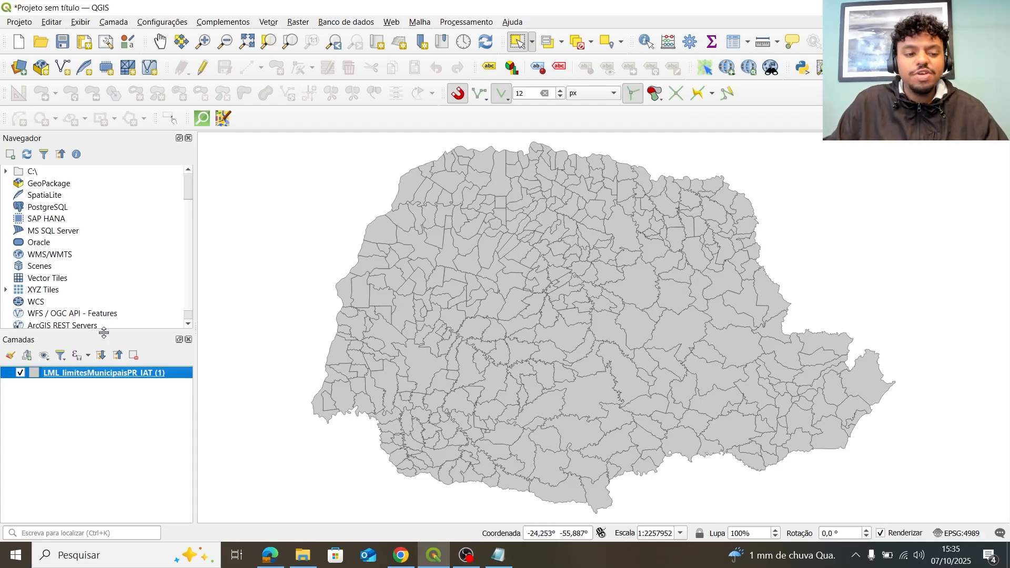
Reopen the municipalities layer's properties and bring up the Save Layer Style window from Style.
double_click(96, 374)
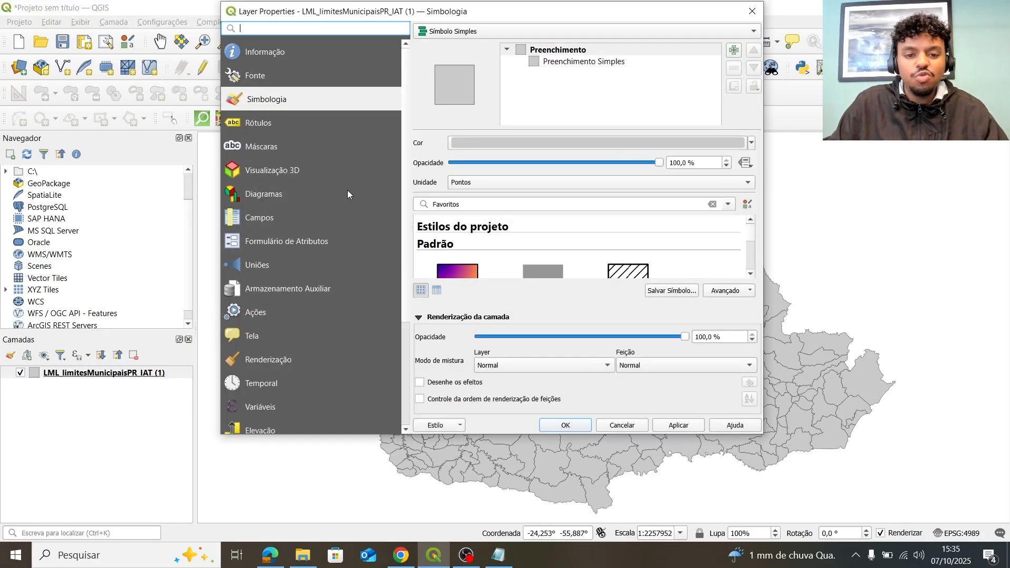
left_click_drag(688, 20, 683, 62)
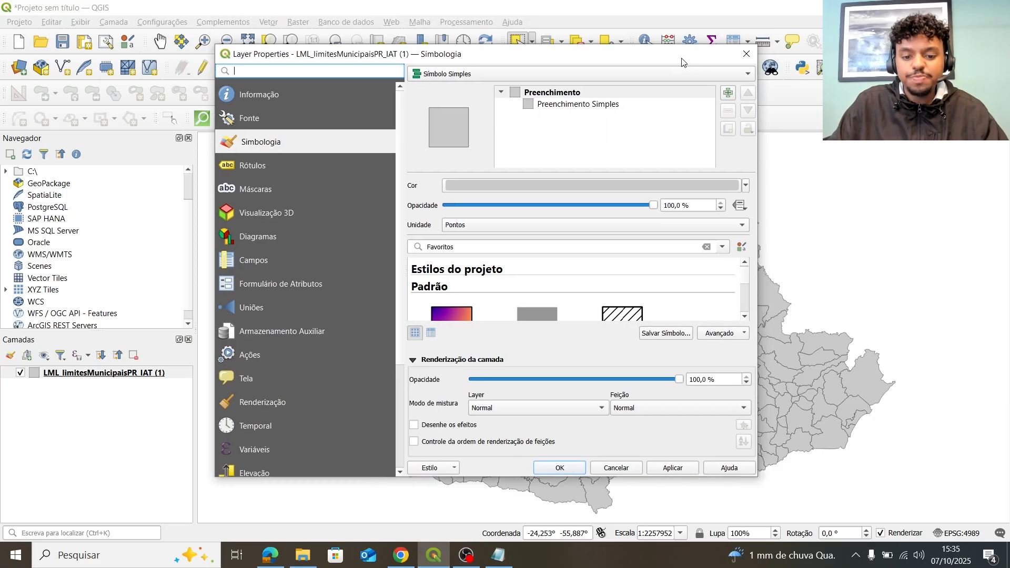
left_click(435, 469)
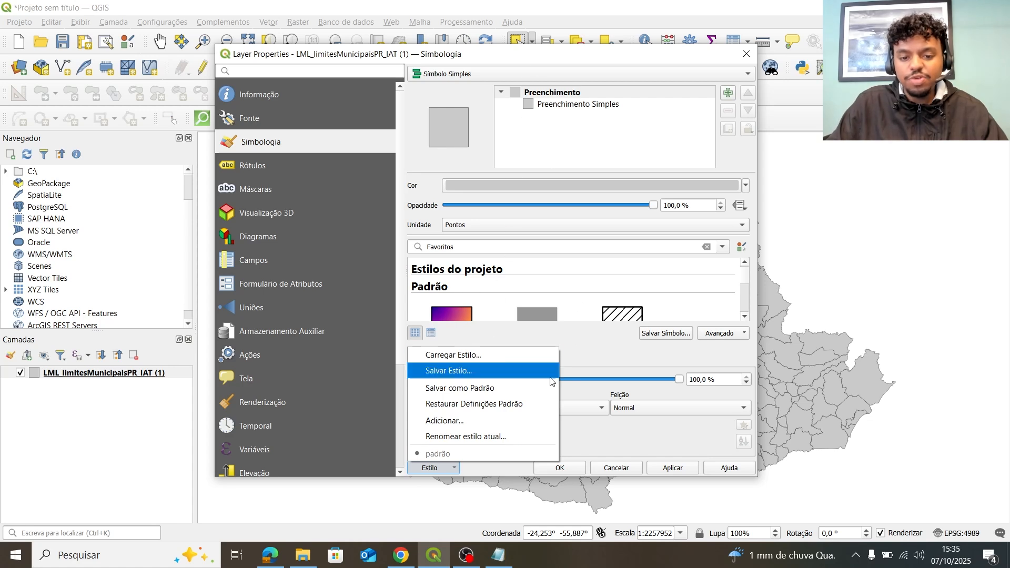
left_click(477, 379)
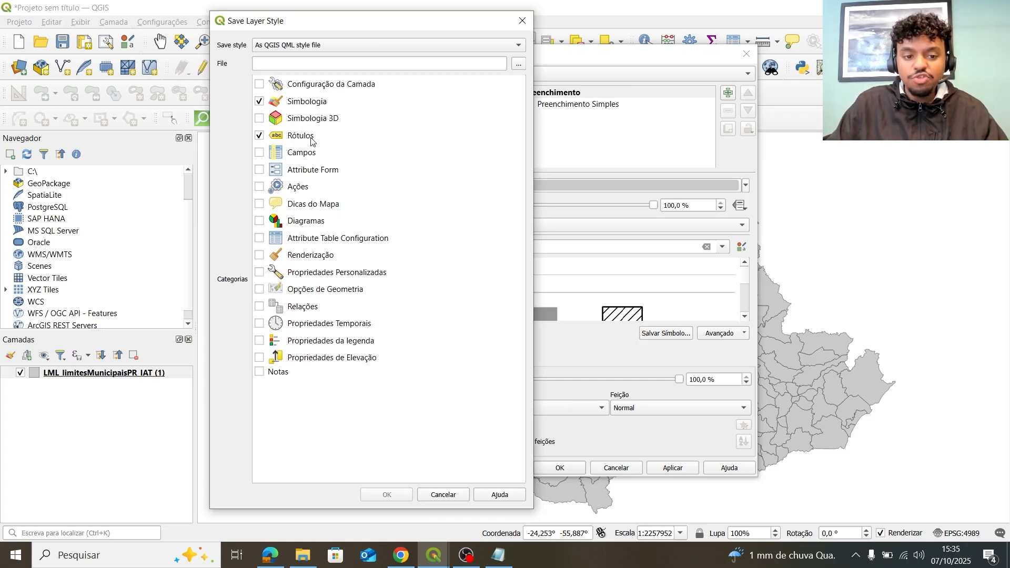
left_click_drag(449, 20, 448, 36)
Close the save-style window, then apply Single Labels with Draw text buffer enabled.
left_click(523, 37)
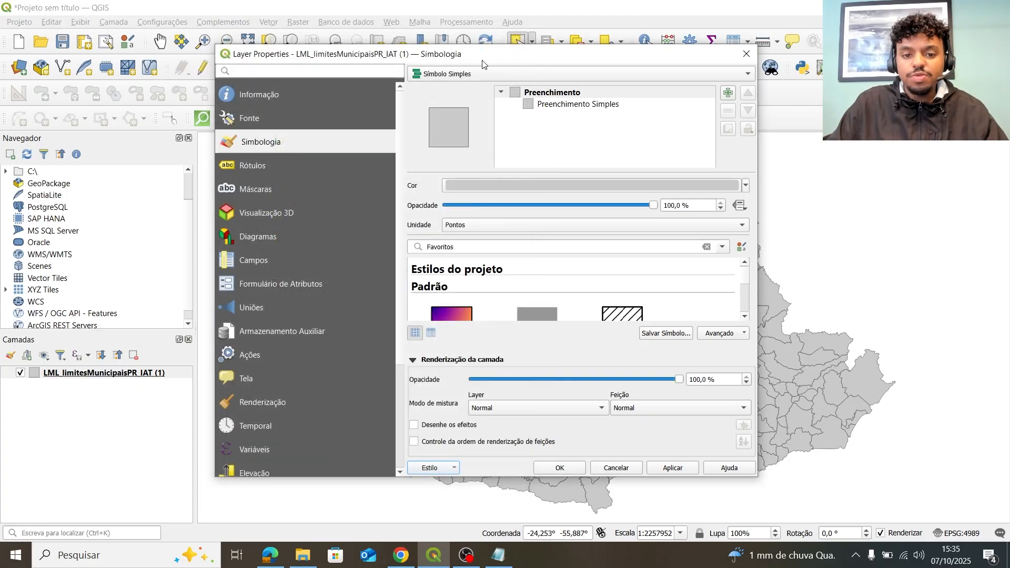
left_click(273, 159)
left_click(438, 78)
left_click(481, 85)
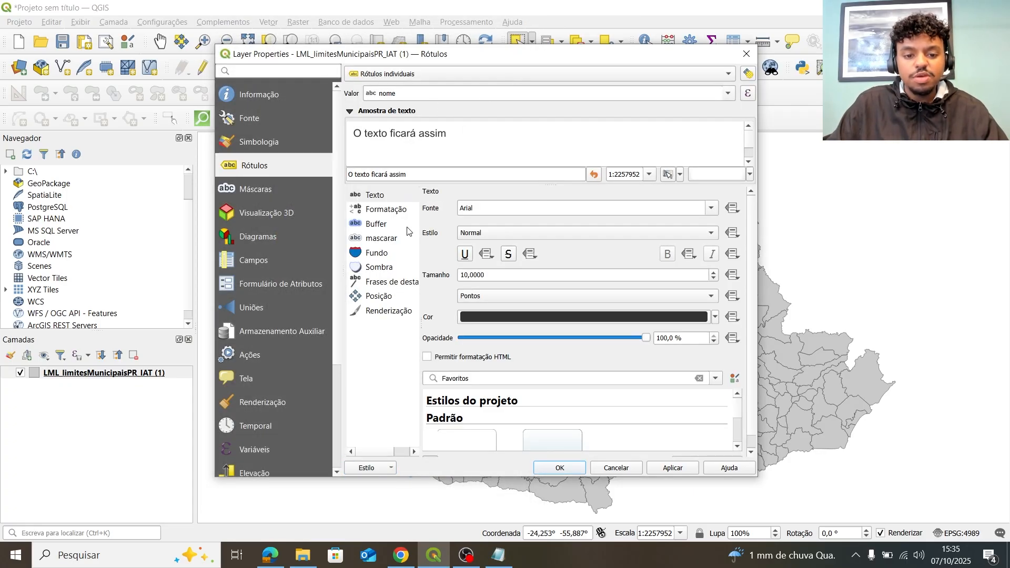
left_click(382, 228)
left_click(447, 210)
left_click(666, 468)
Confirm the labels stay Single Labels using the 'nome' field.
left_click_drag(559, 55, 381, 70)
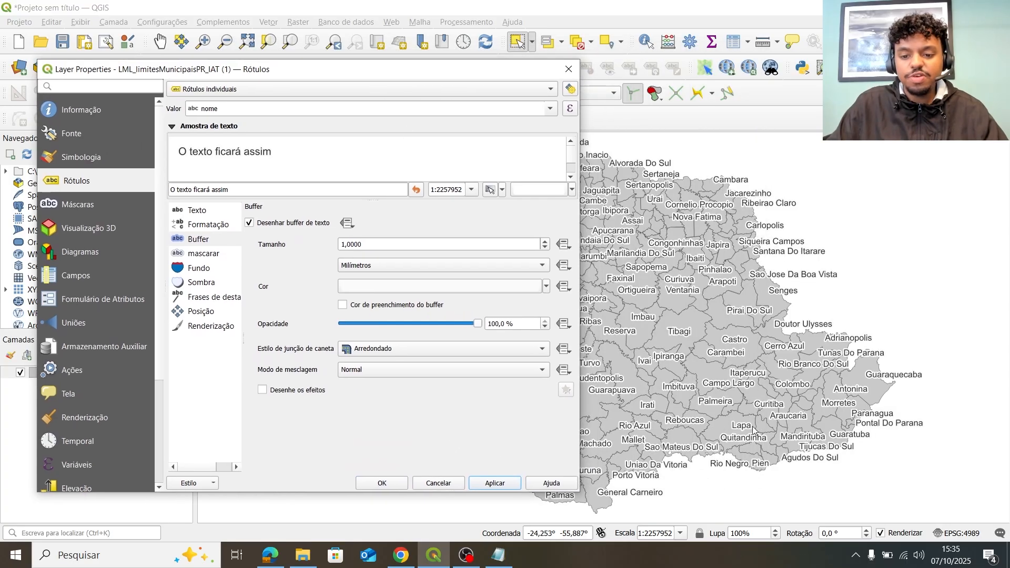
left_click(354, 88)
left_click(356, 85)
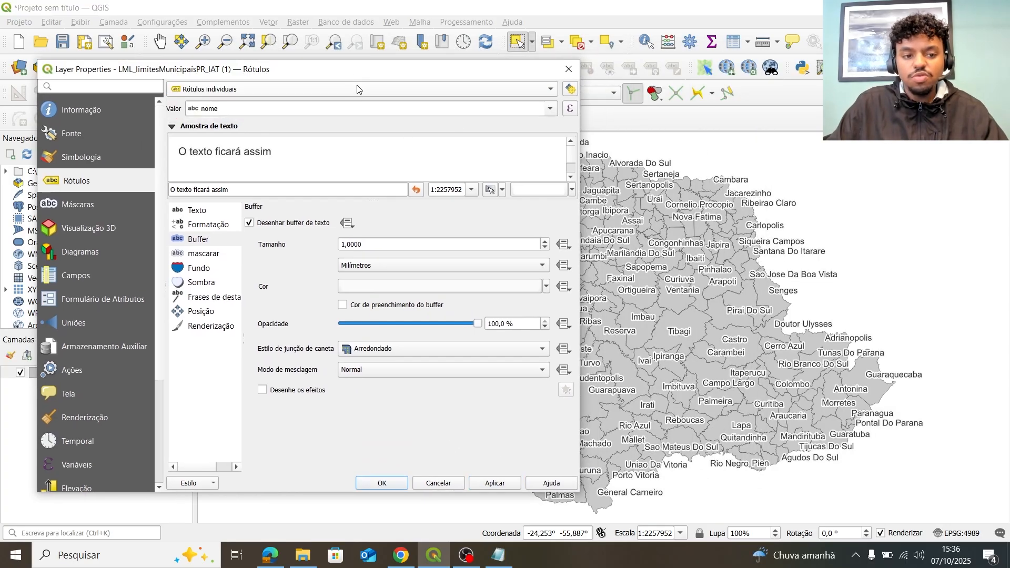
left_click(254, 92)
left_click(239, 131)
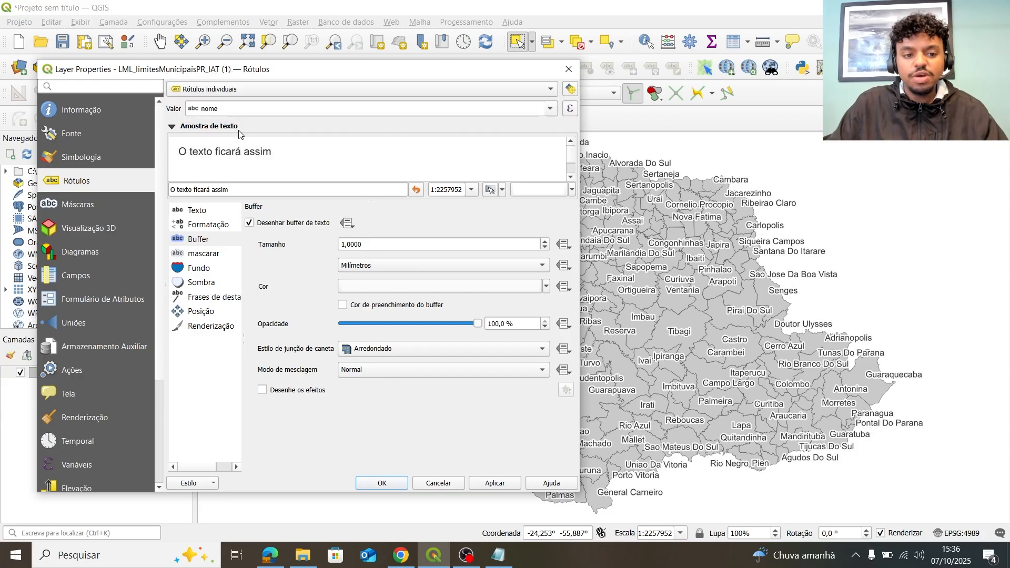
left_click(550, 110)
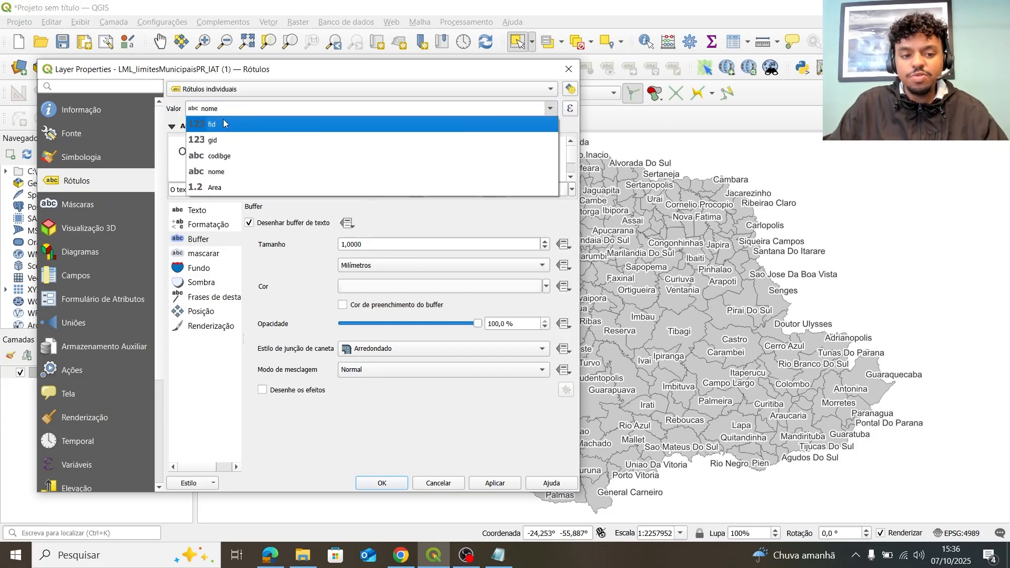
left_click(264, 259)
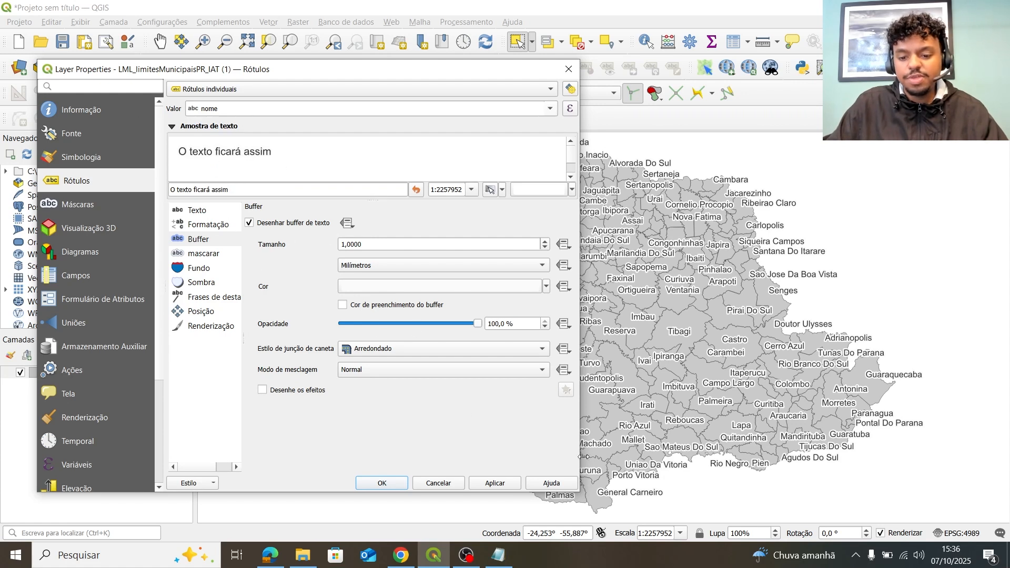
Back on Symbology, open Save Layer Style keeping 'As QGIS QML style file' as the format.
left_click_drag(384, 75, 614, 81)
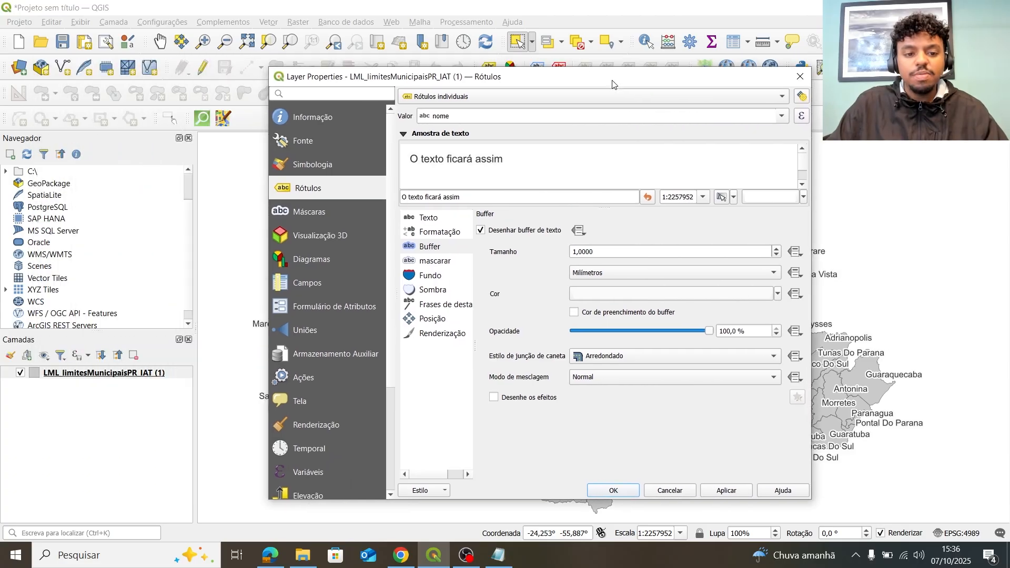
left_click(350, 158)
left_click(500, 490)
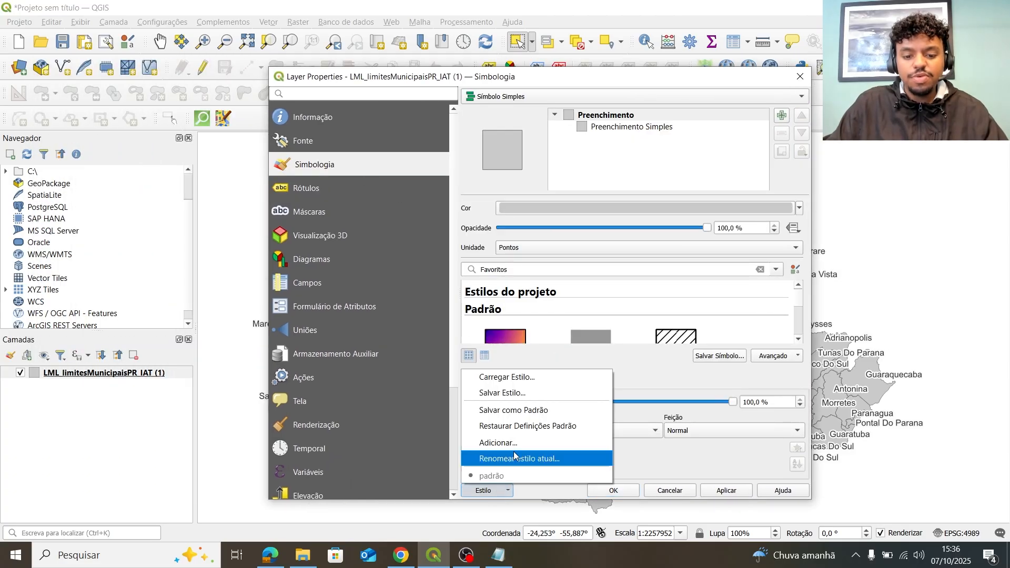
left_click(524, 399)
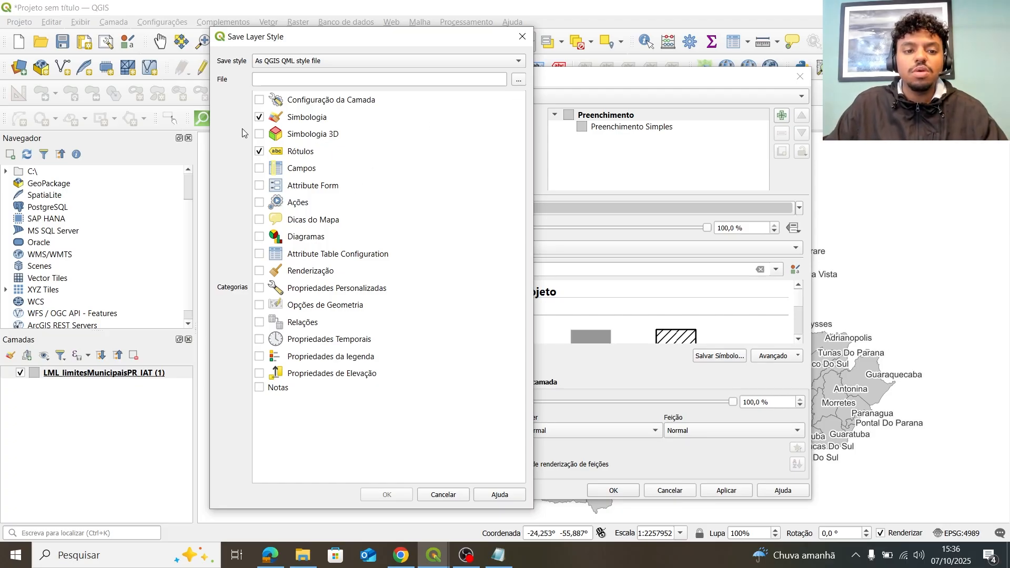
left_click(297, 62)
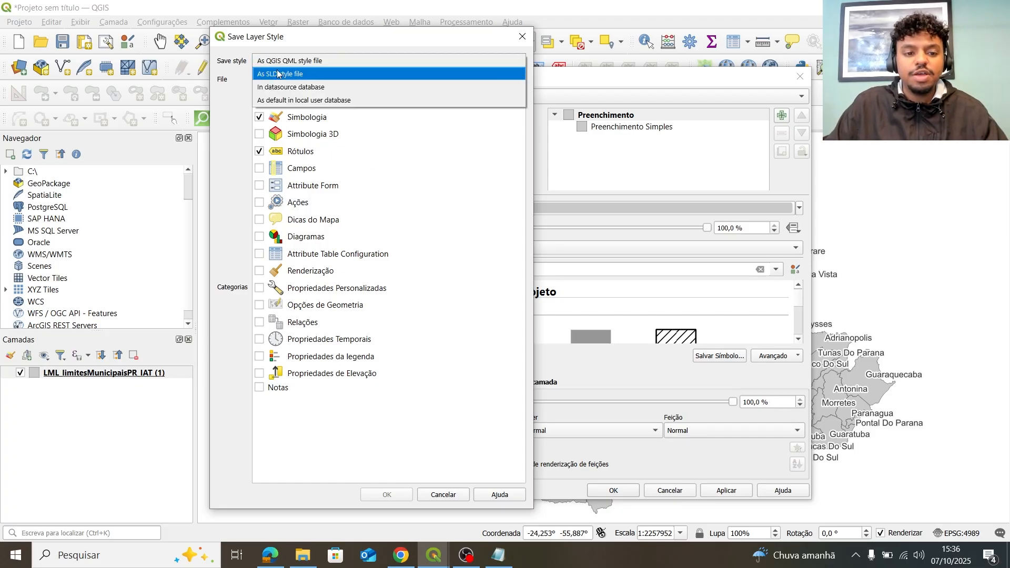
left_click(296, 62)
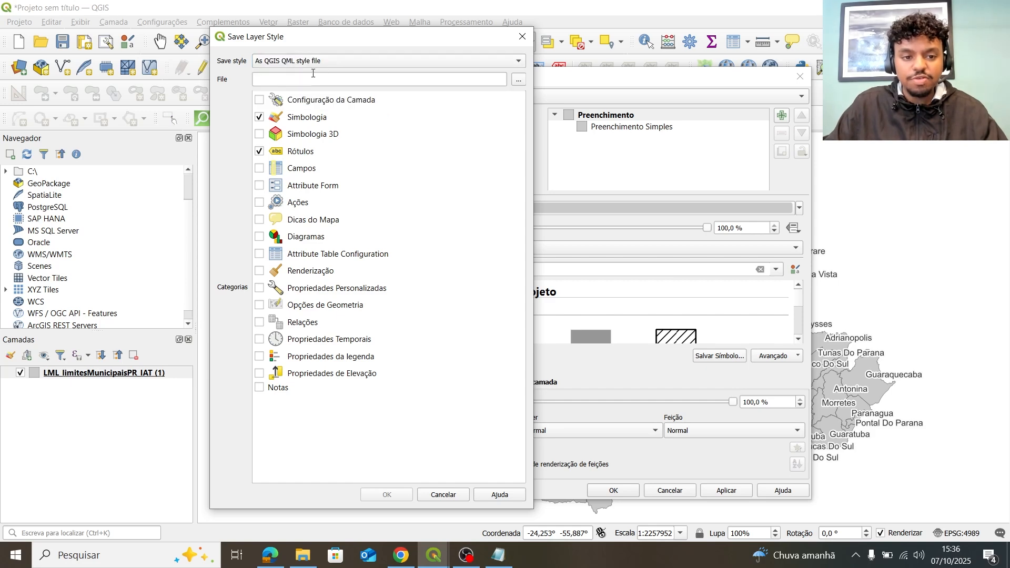
Save the style as SIM_LimitesMunicipaisPR_IAT.qml in the simbologia folder and close Layer Properties.
left_click(518, 79)
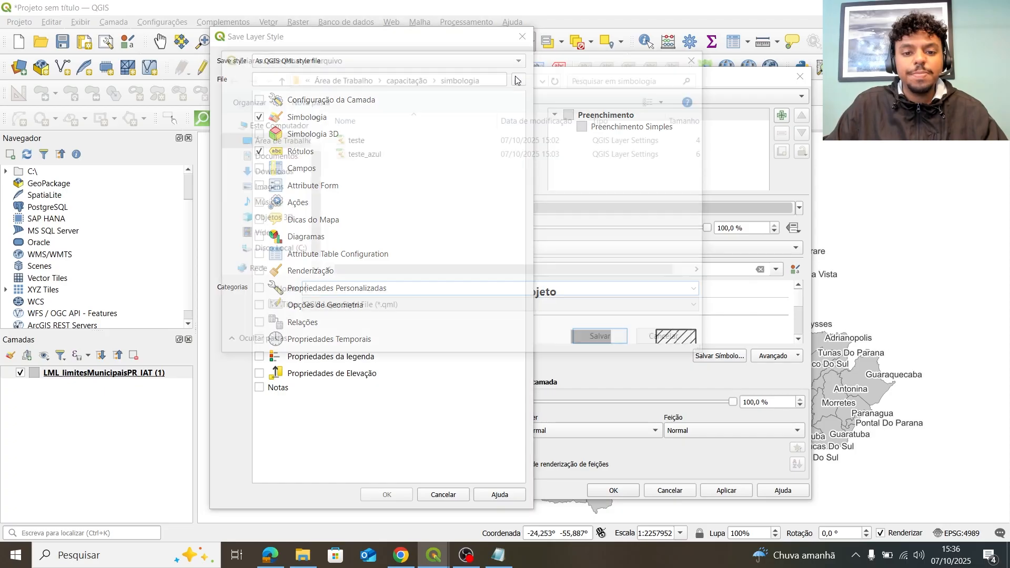
left_click_drag(481, 55, 536, 67)
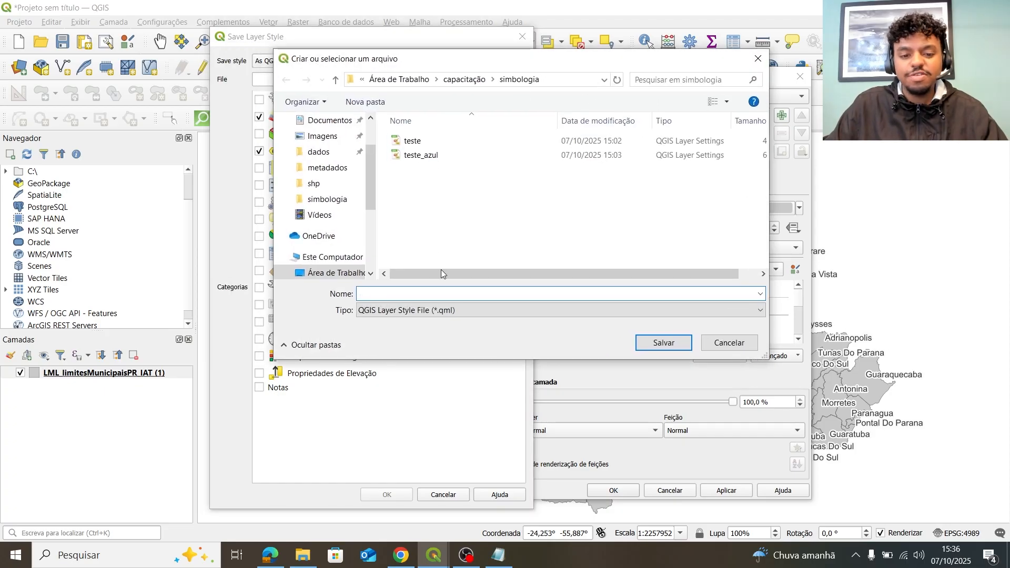
left_click(413, 141)
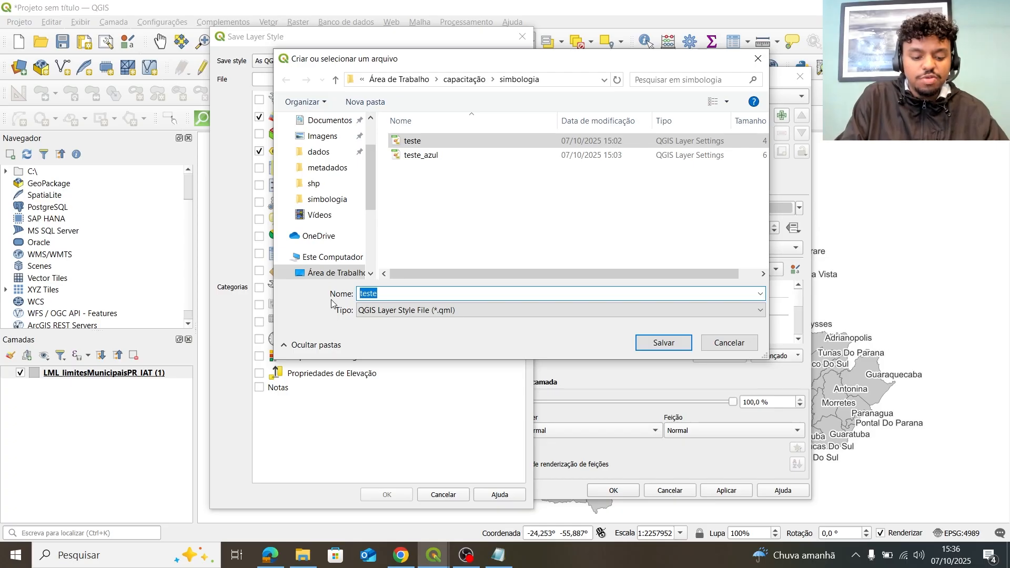
type("SI")
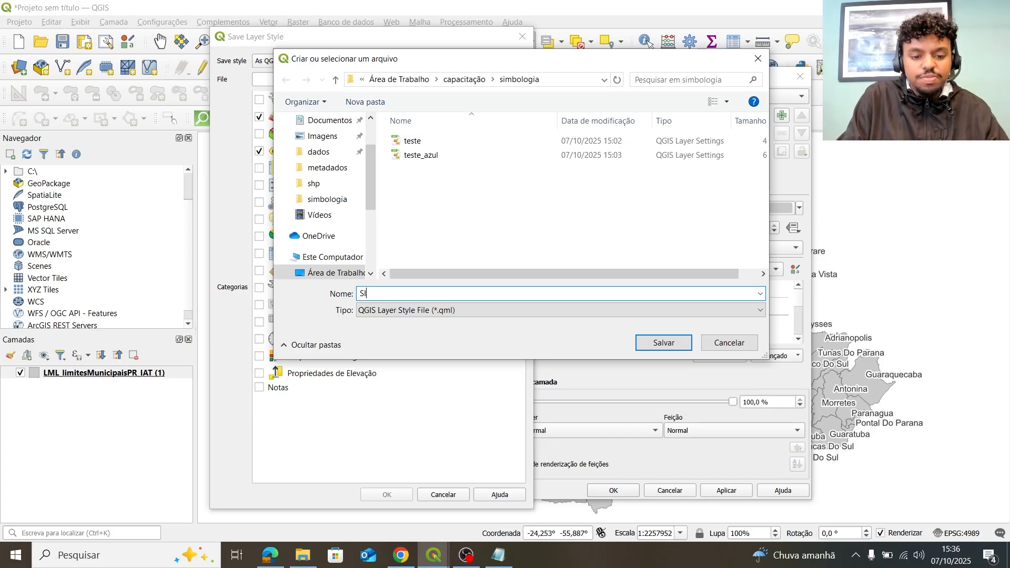
type("MPm")
key("BackSpace")
type("IM")
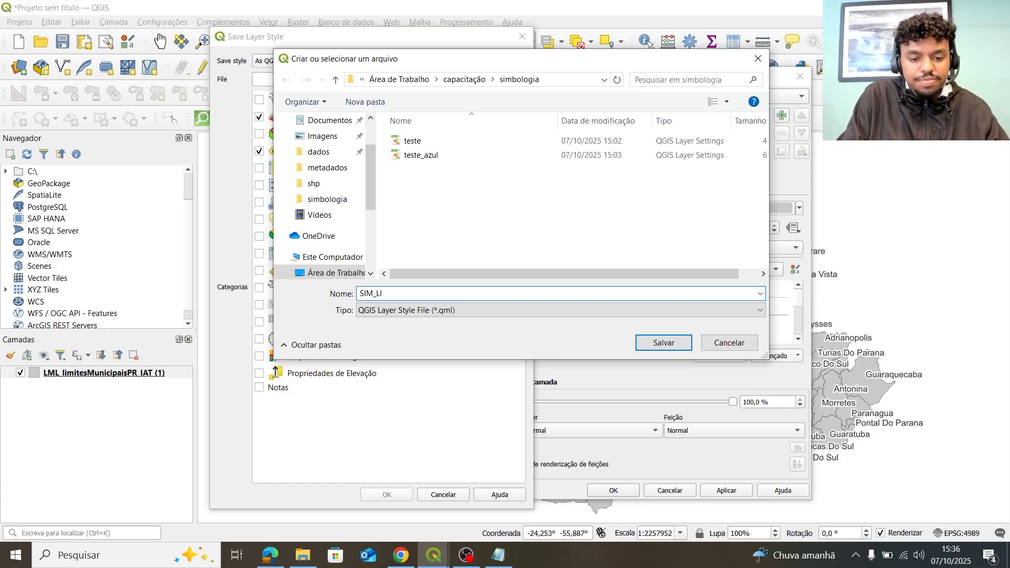
type("_Limi")
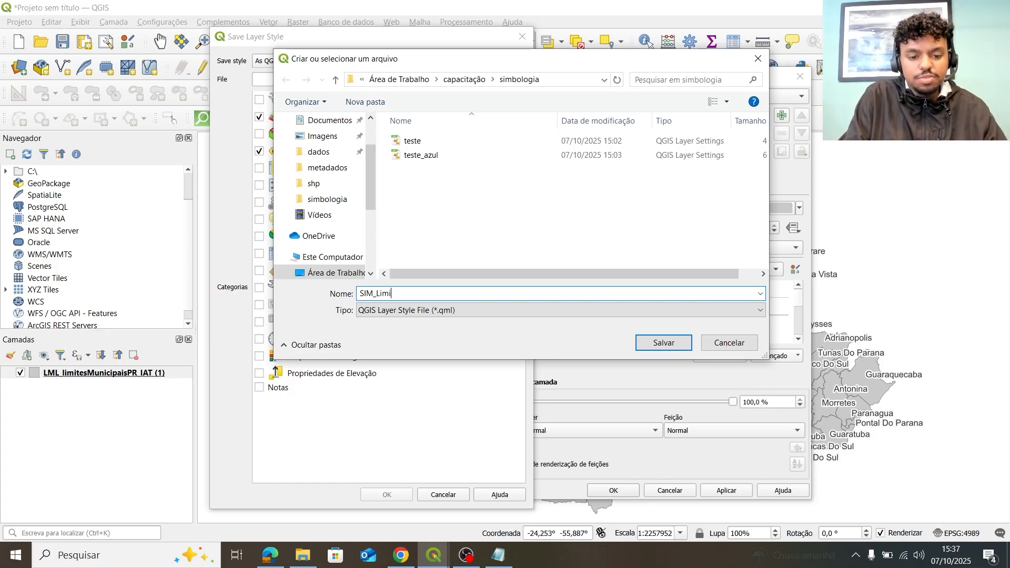
type("tesMunicipais")
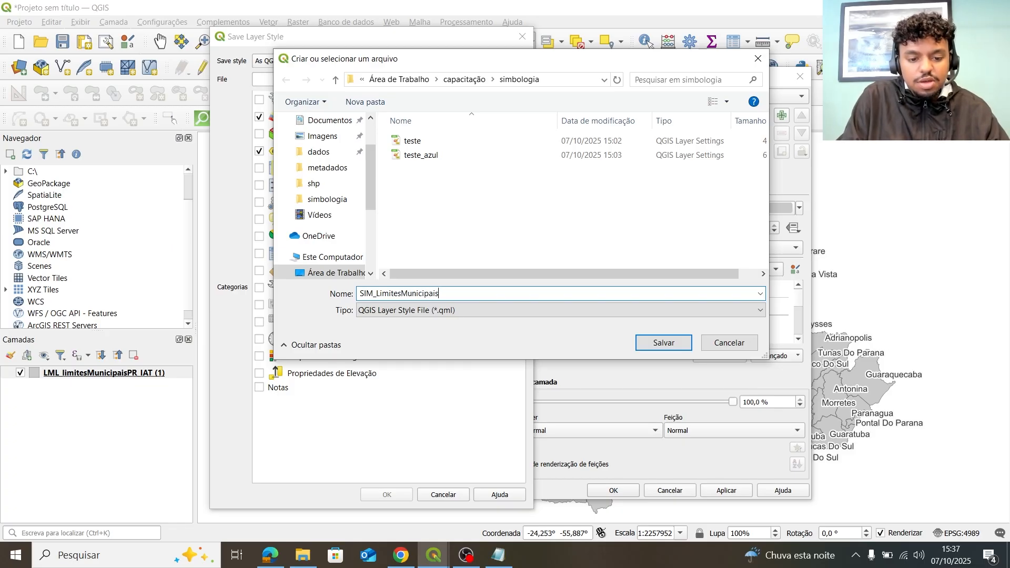
type("PR_")
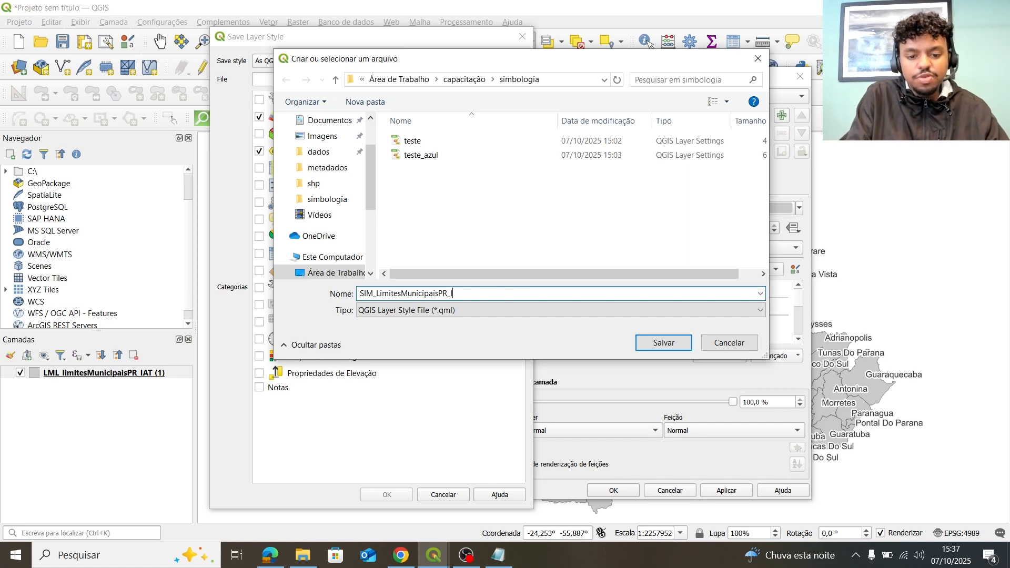
type("IAT")
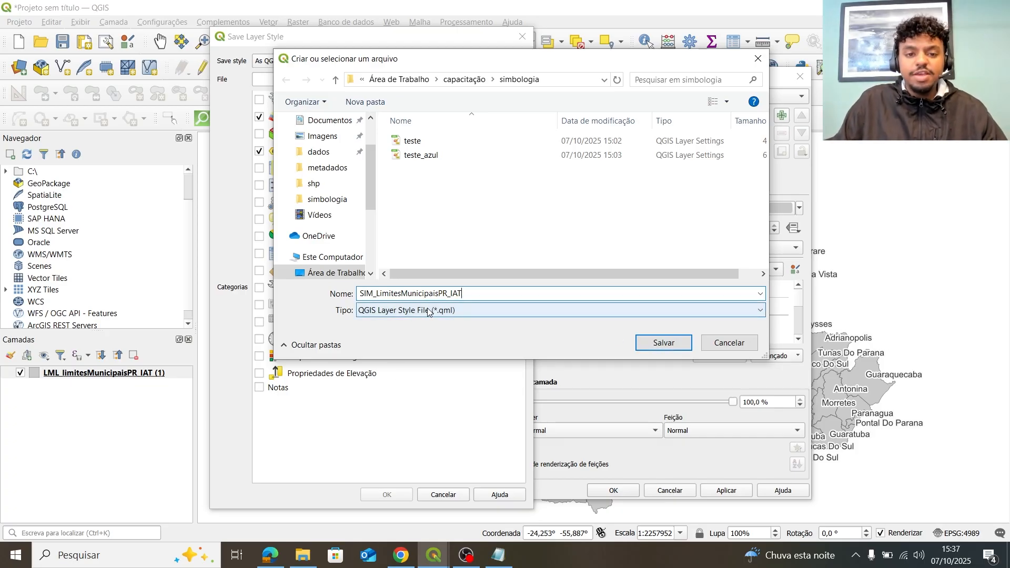
left_click(641, 351)
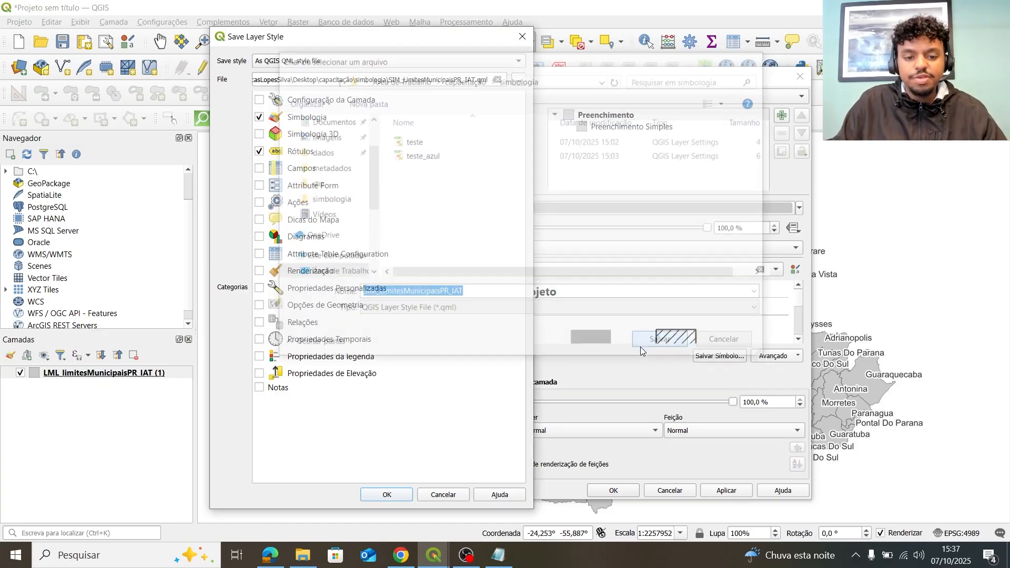
left_click(386, 494)
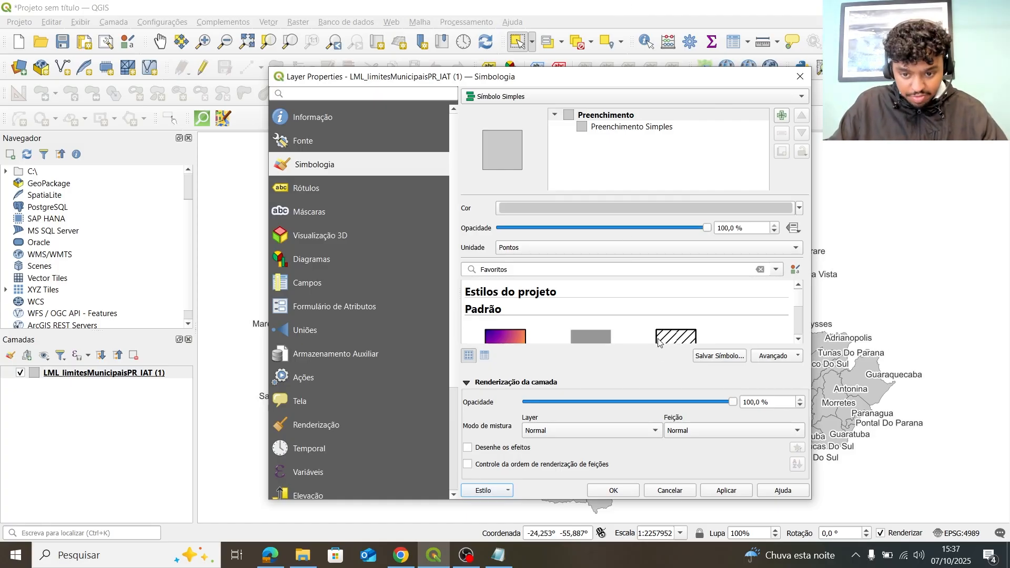
left_click(614, 491)
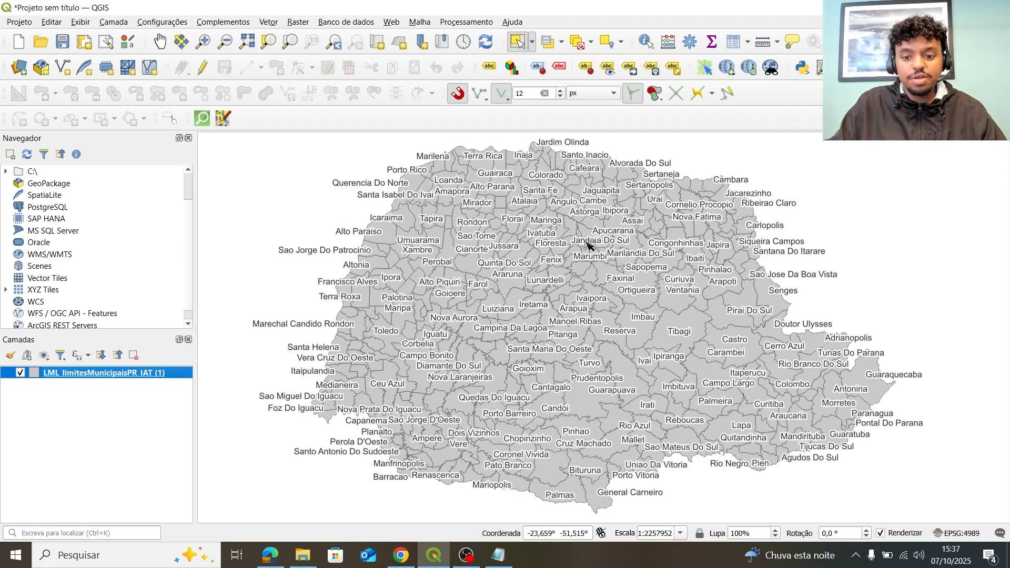
Remove the labelled municipal boundaries layer from the project.
right_click(95, 379)
left_click(89, 415)
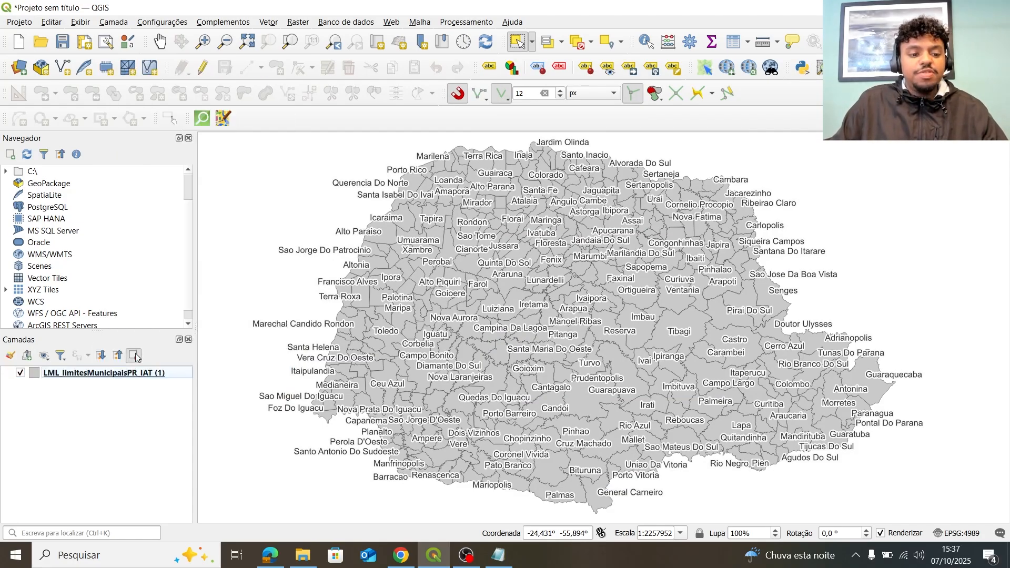
left_click(134, 356)
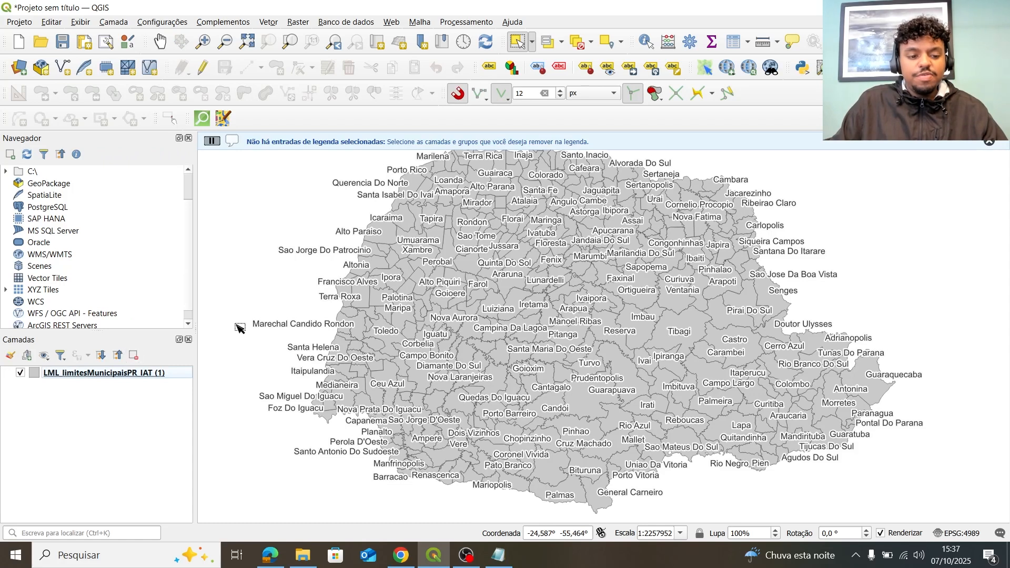
left_click(132, 373)
left_click(135, 356)
left_click(501, 298)
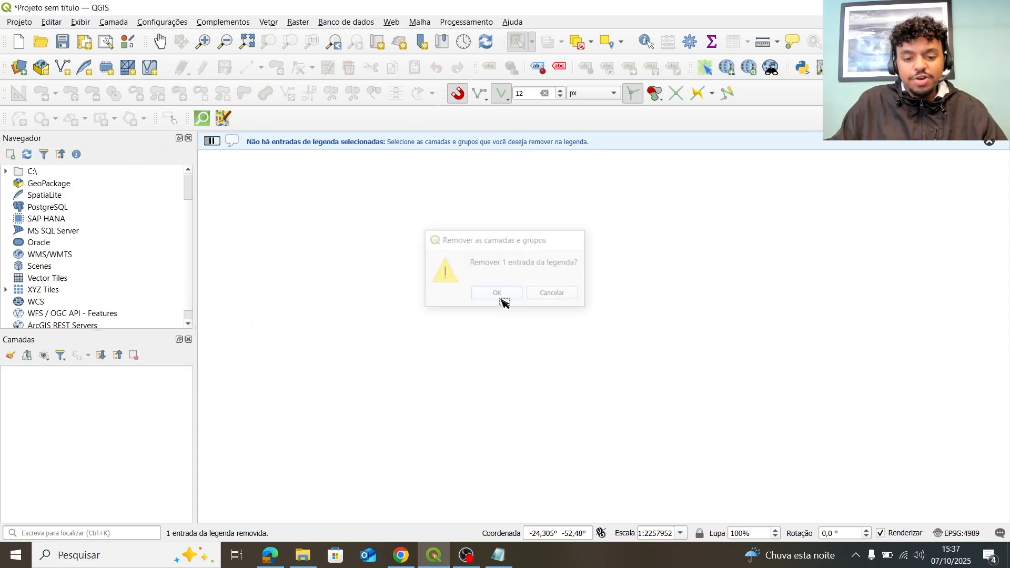
Drag the GeoPackage from File Explorer back into the Layers panel.
left_click(303, 555)
left_click_drag(400, 288, 100, 400)
left_click(858, 142)
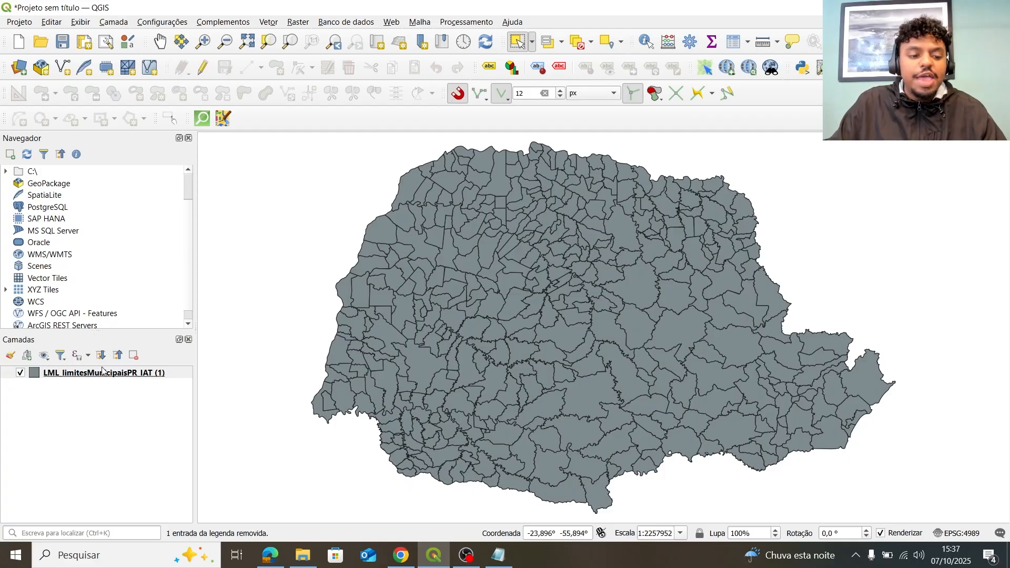
Load SIM_LimitesMunicipaisPR_IAT.qml onto the layer, then choose Style > Save as Default.
double_click(68, 373)
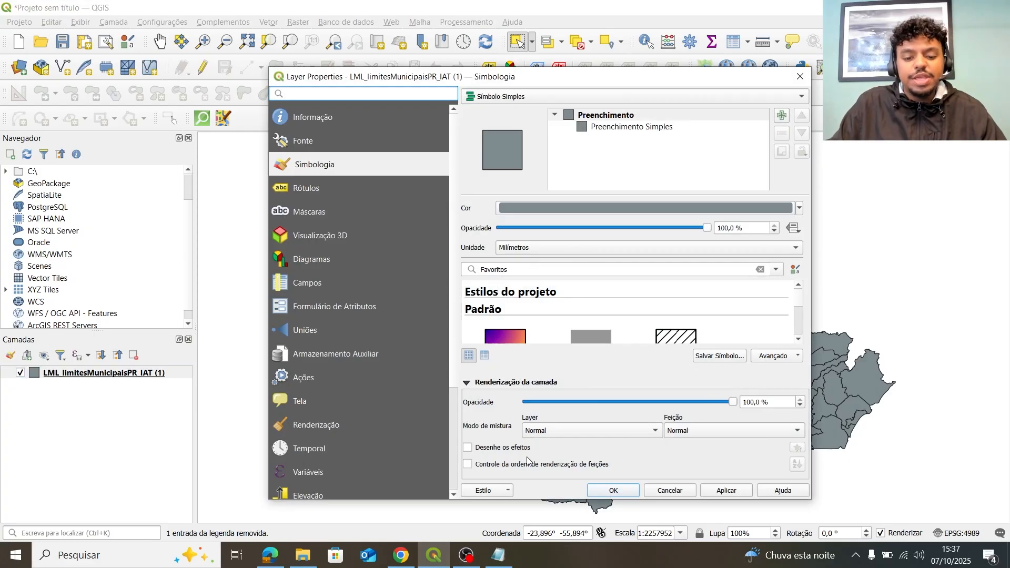
left_click(489, 490)
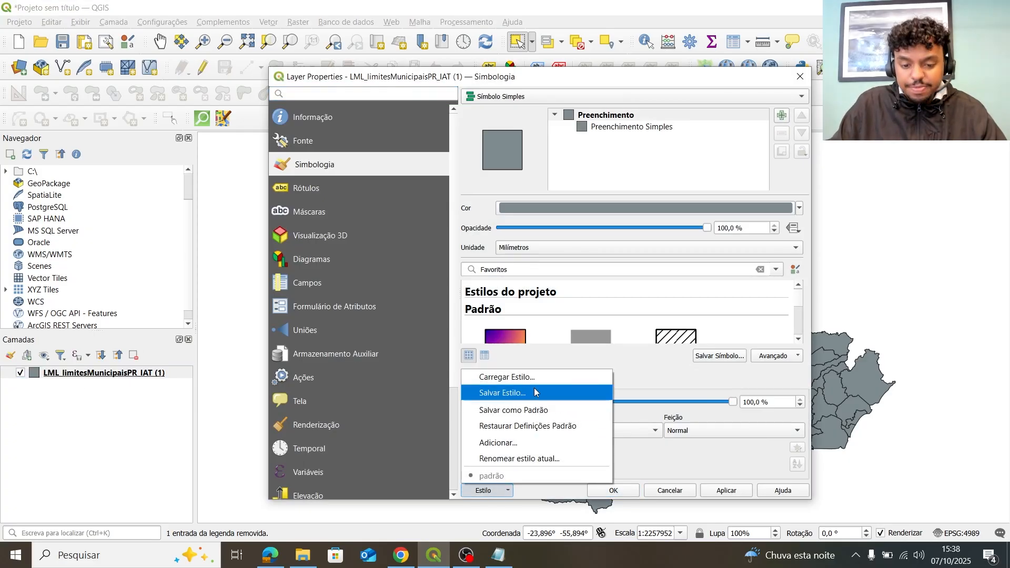
left_click(529, 398)
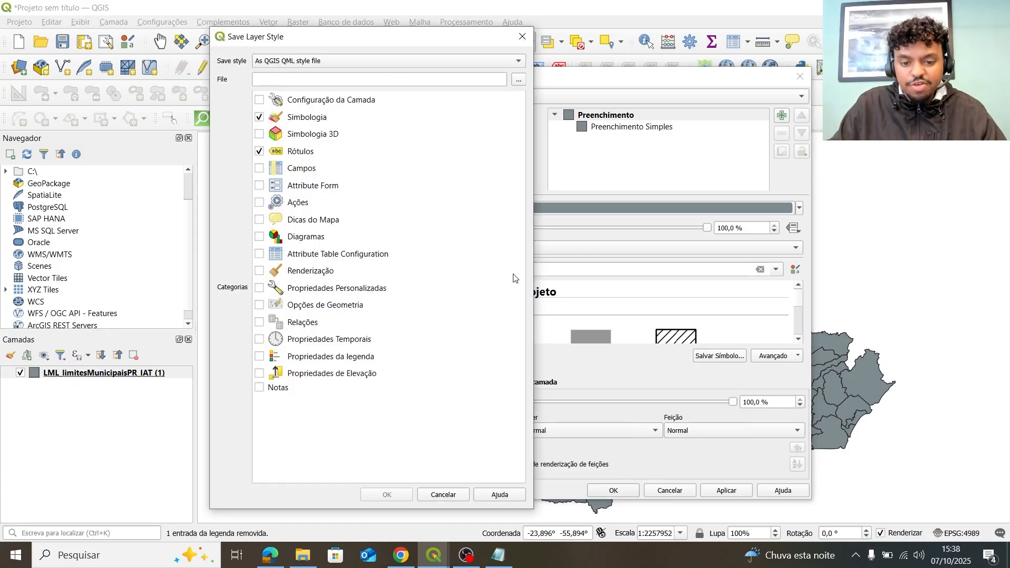
left_click(520, 42)
left_click(505, 491)
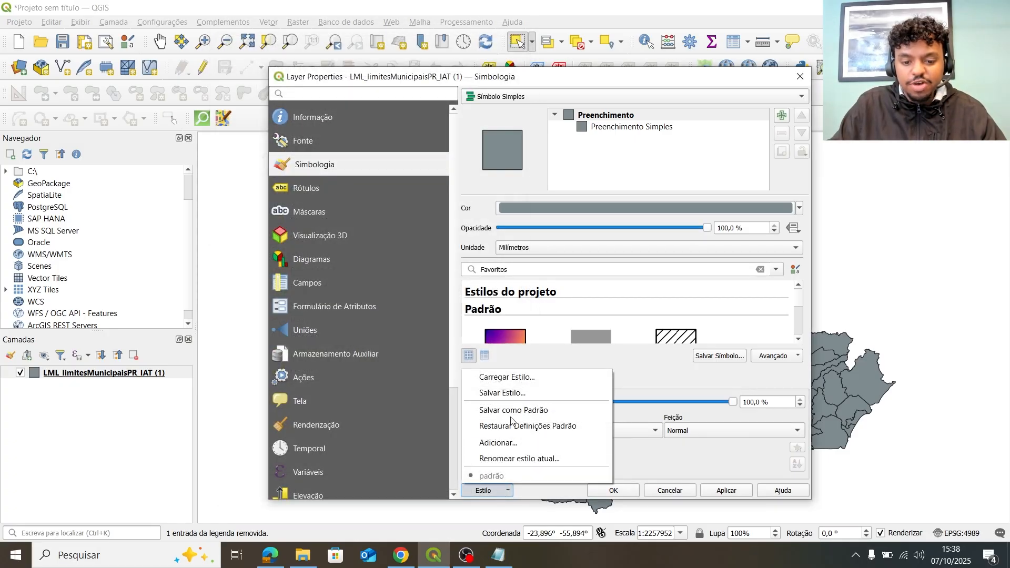
left_click(520, 379)
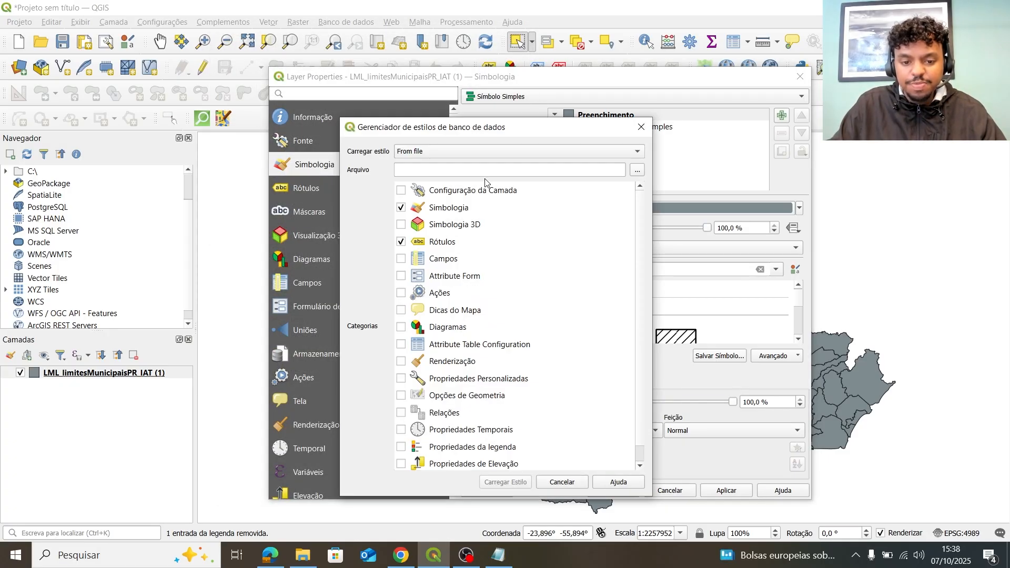
left_click(635, 172)
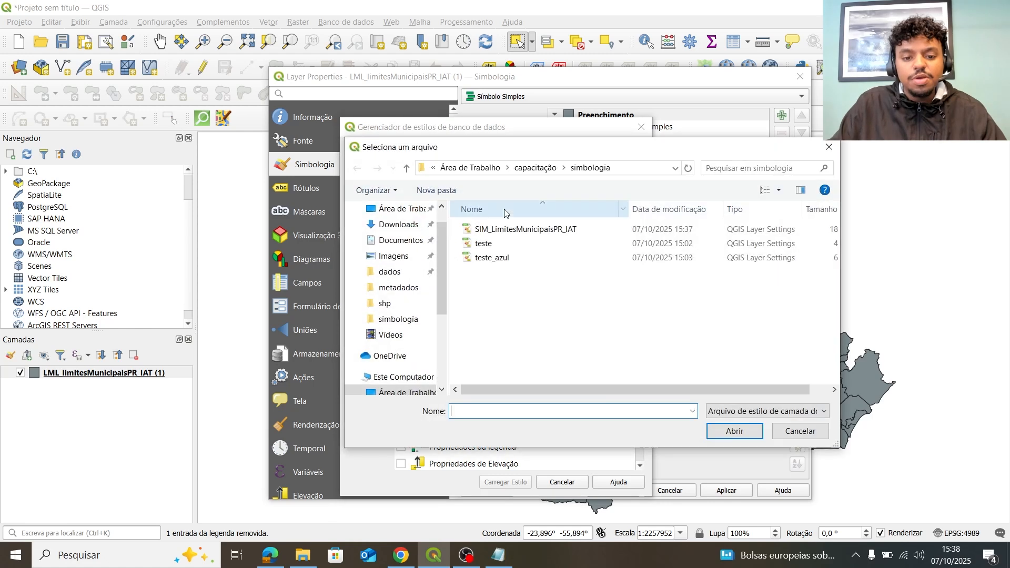
double_click(494, 228)
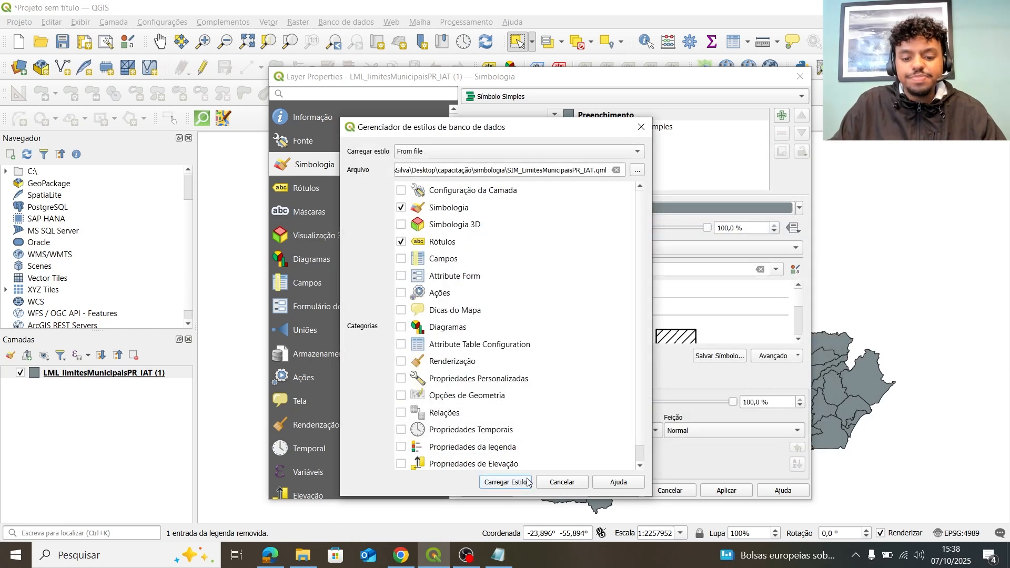
left_click(528, 483)
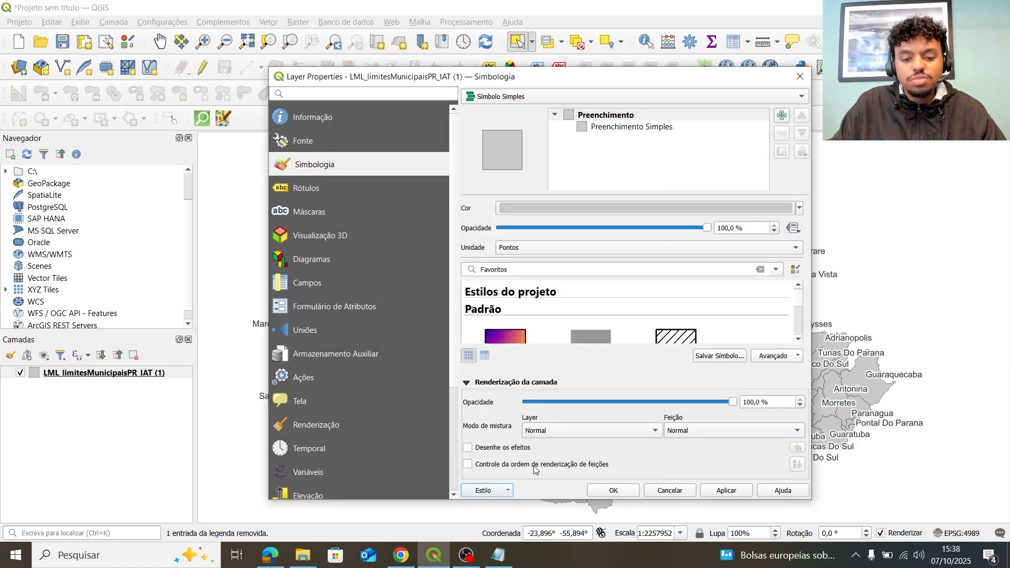
left_click(505, 491)
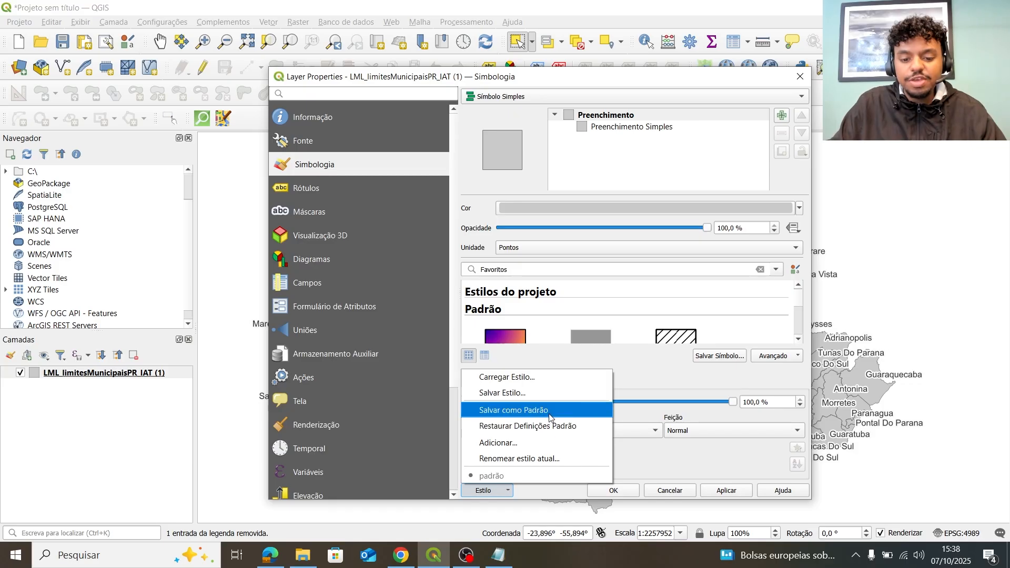
left_click(551, 412)
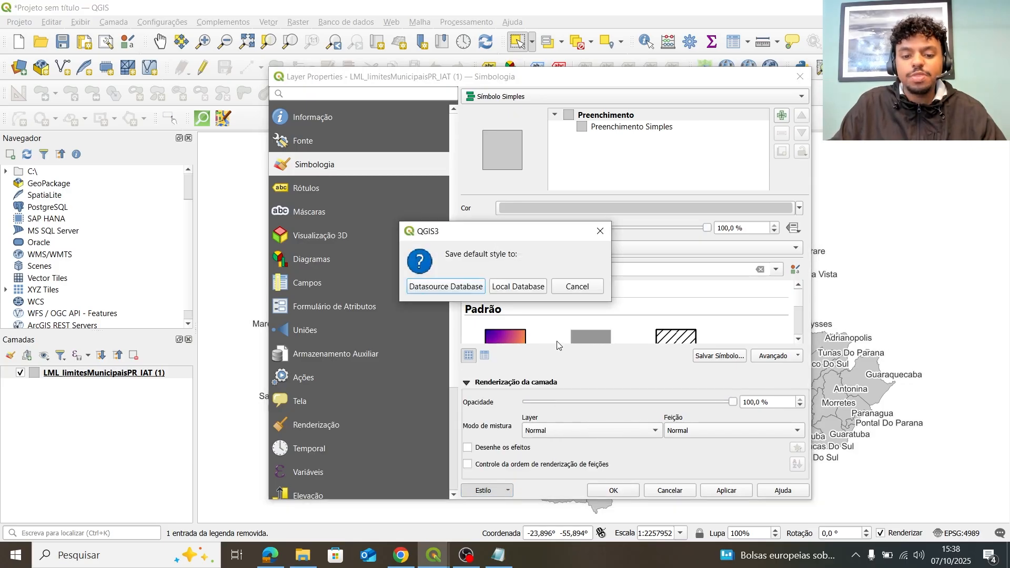
Save the default style to the Datasource Database (GeoPackage) and close Layer Properties.
left_click(466, 291)
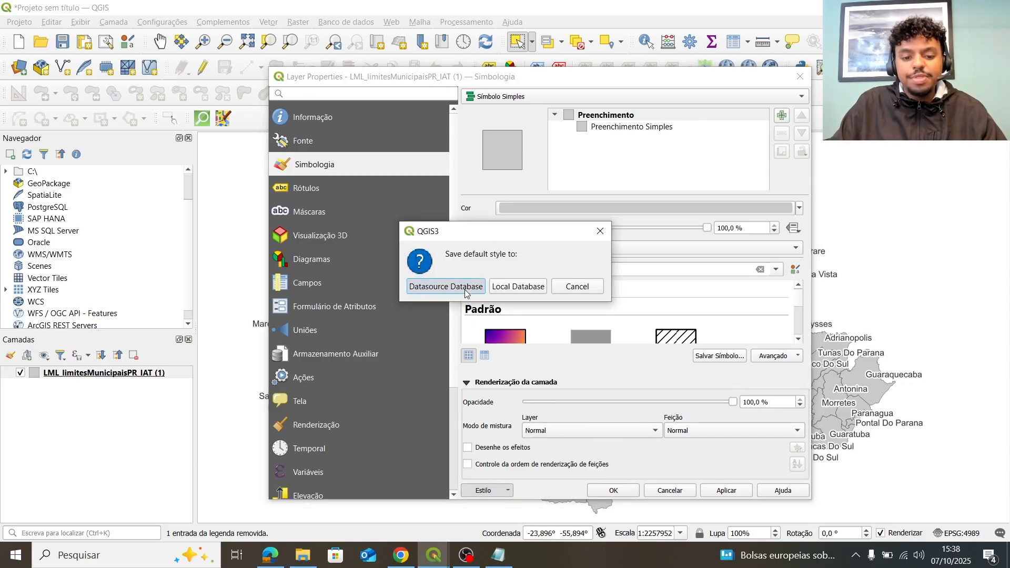
left_click(471, 290)
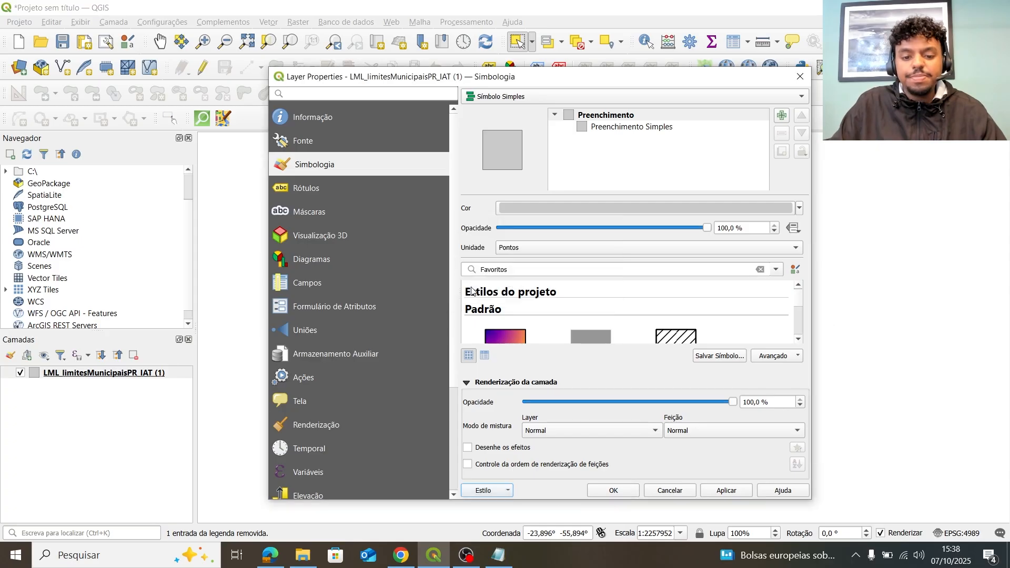
left_click_drag(623, 76, 670, 145)
left_click(847, 148)
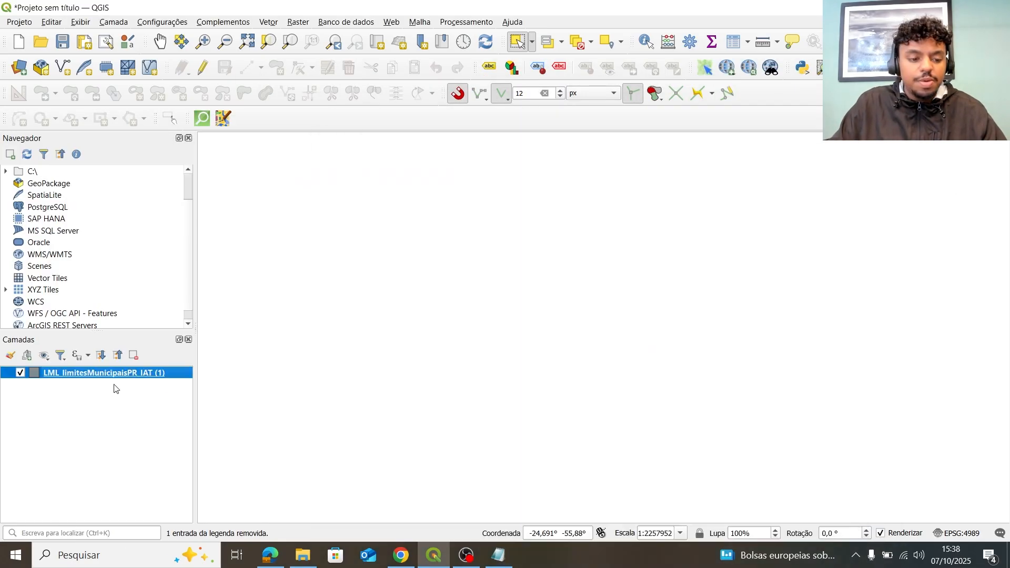
Remove the municipal layer and re-add it from the GeoPackage with its stored grey, labelled style.
left_click(133, 355)
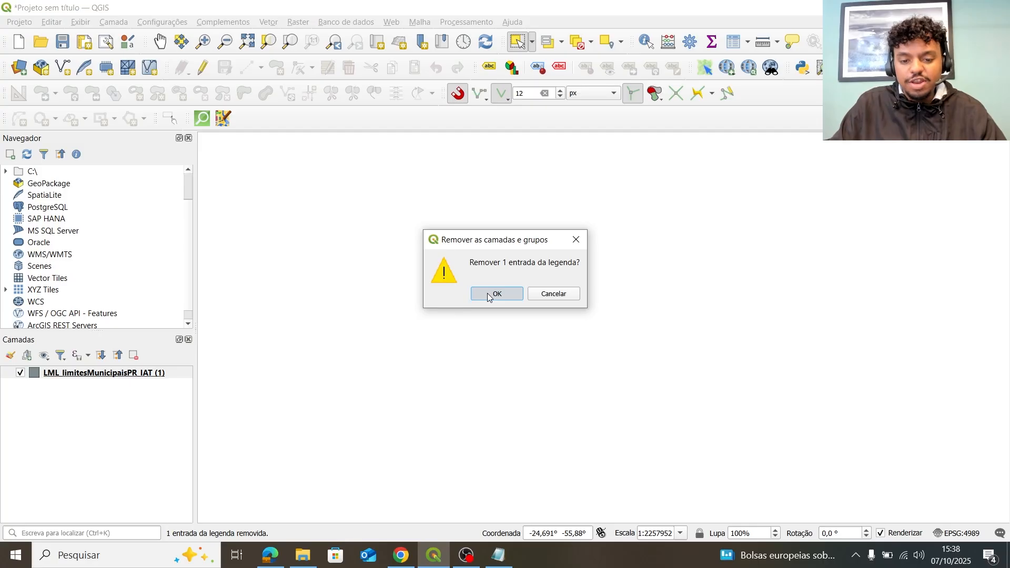
left_click(489, 298)
left_click(303, 555)
left_click_drag(374, 283, 80, 455)
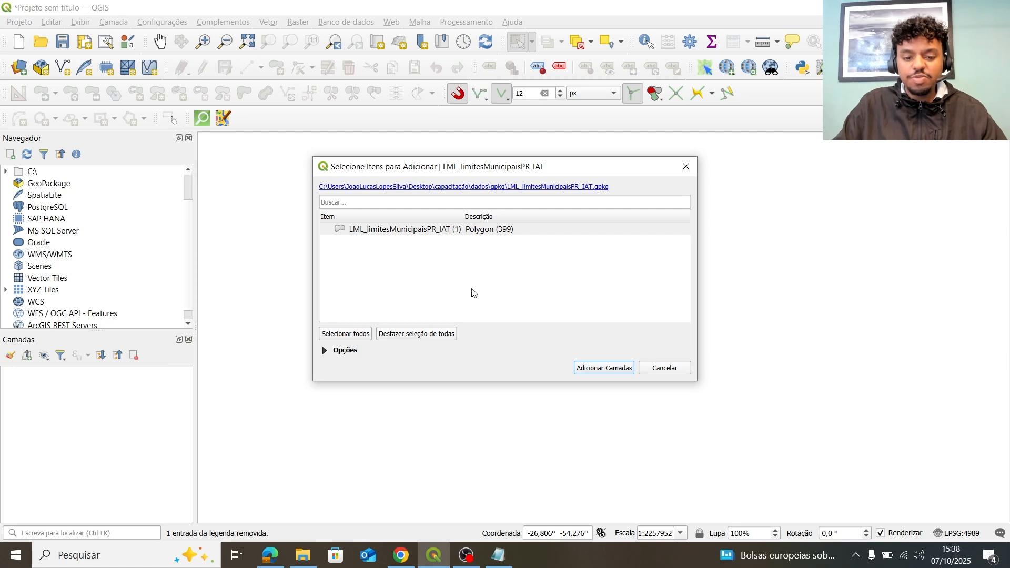
left_click(588, 368)
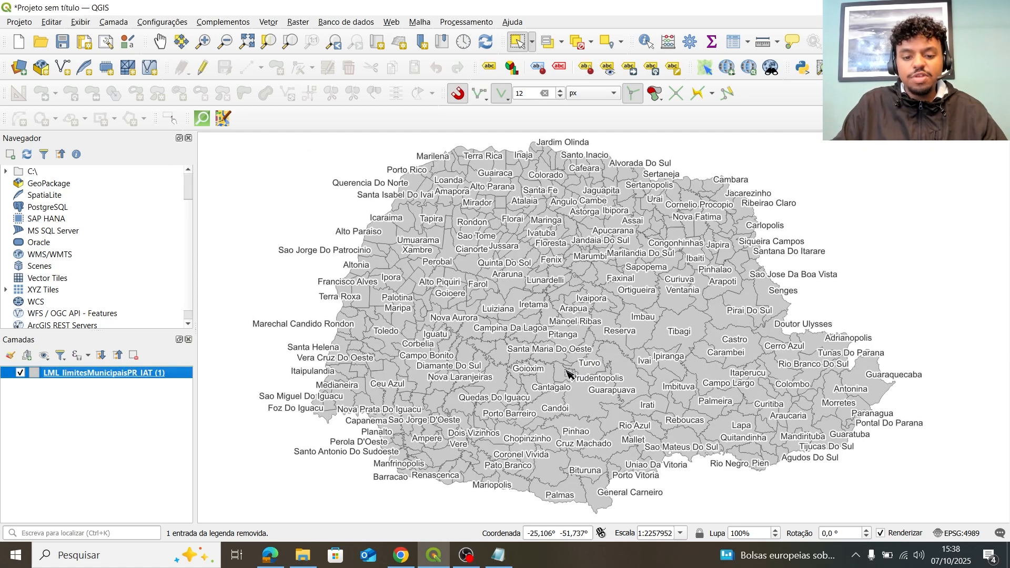
Zoom and pan around the map to inspect the grey, name-labelled Paraná municipalities.
scroll(616, 278, "up", 3)
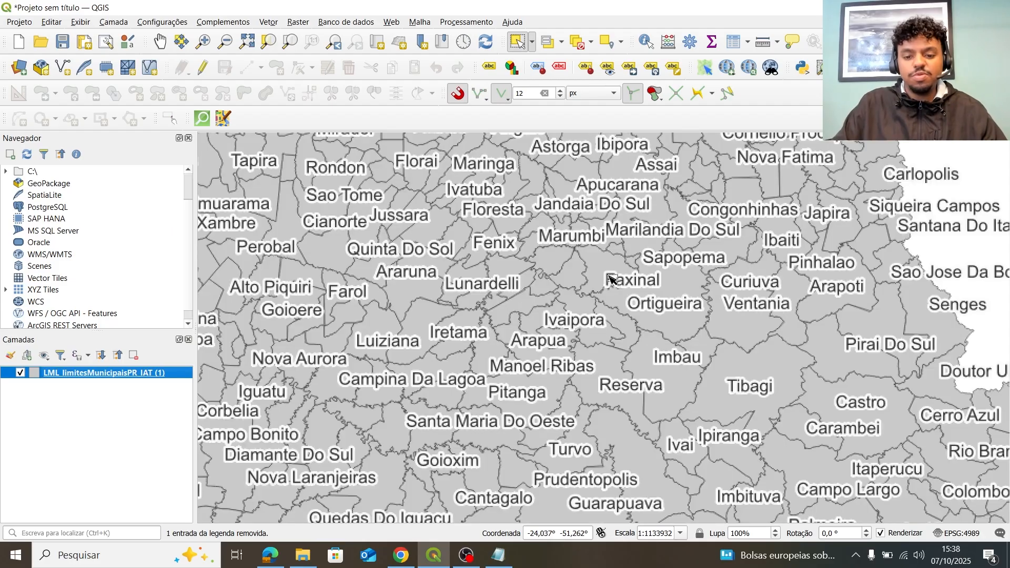
scroll(605, 268, "up", 2)
scroll(592, 321, "down", 5)
scroll(598, 314, "up", 1)
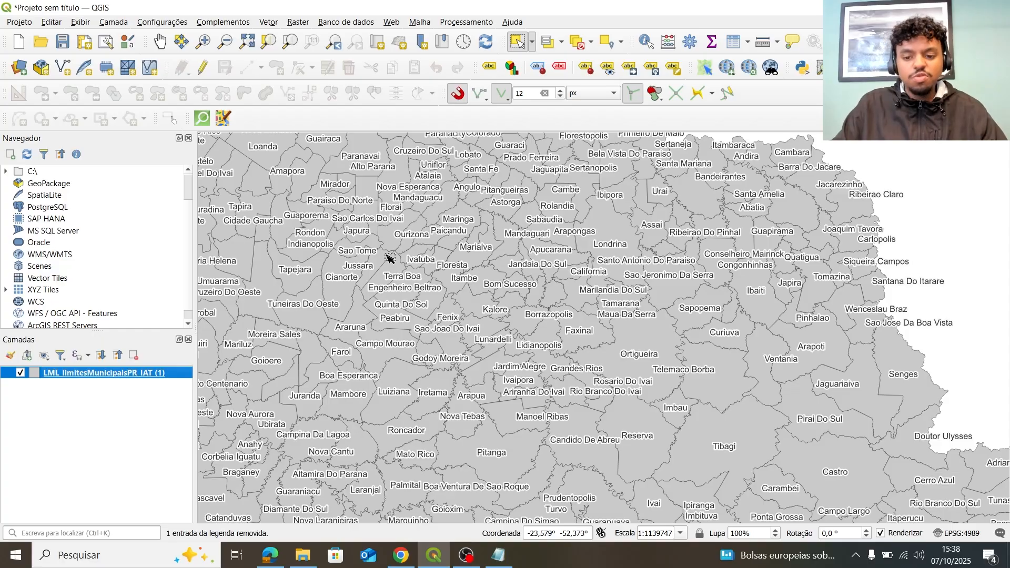
scroll(390, 258, "down", 1)
scroll(363, 266, "up", 1)
left_click_drag(387, 268, 544, 289)
scroll(544, 289, "down", 1)
left_click_drag(689, 250, 576, 230)
left_click_drag(573, 306, 443, 269)
scroll(443, 269, "down", 1)
scroll(458, 300, "up", 2)
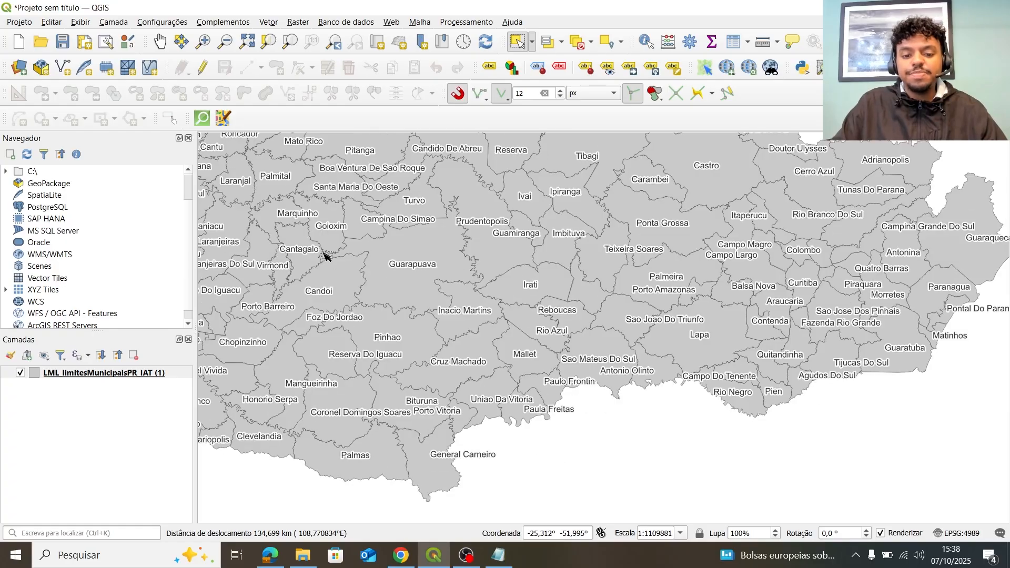
Recentre the whole state on the map and select the LML_limitesMunicipaisPR_IAT (1) layer.
left_click_drag(295, 235, 465, 266)
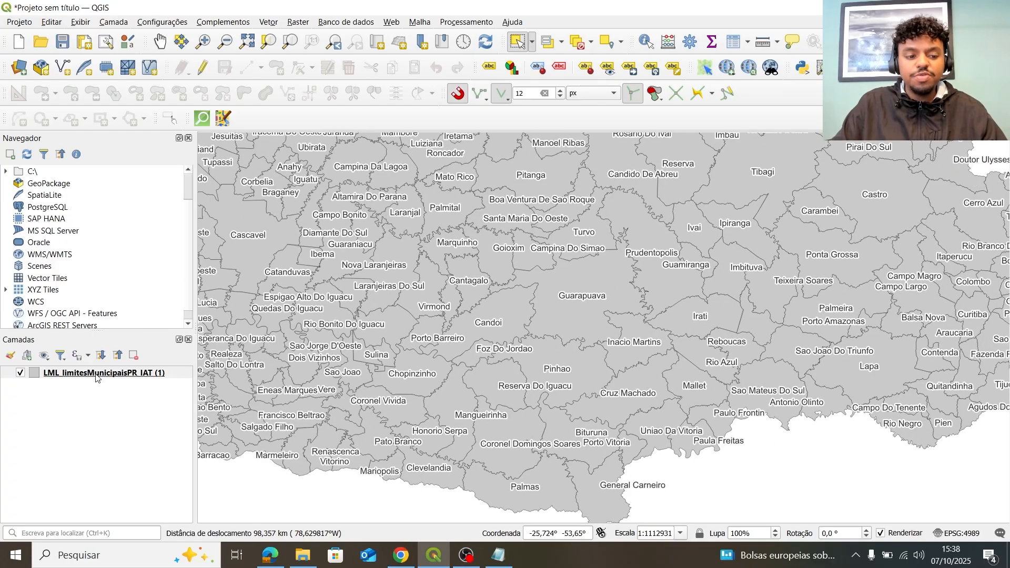
scroll(666, 365, "down", 1)
left_click_drag(690, 314, 598, 361)
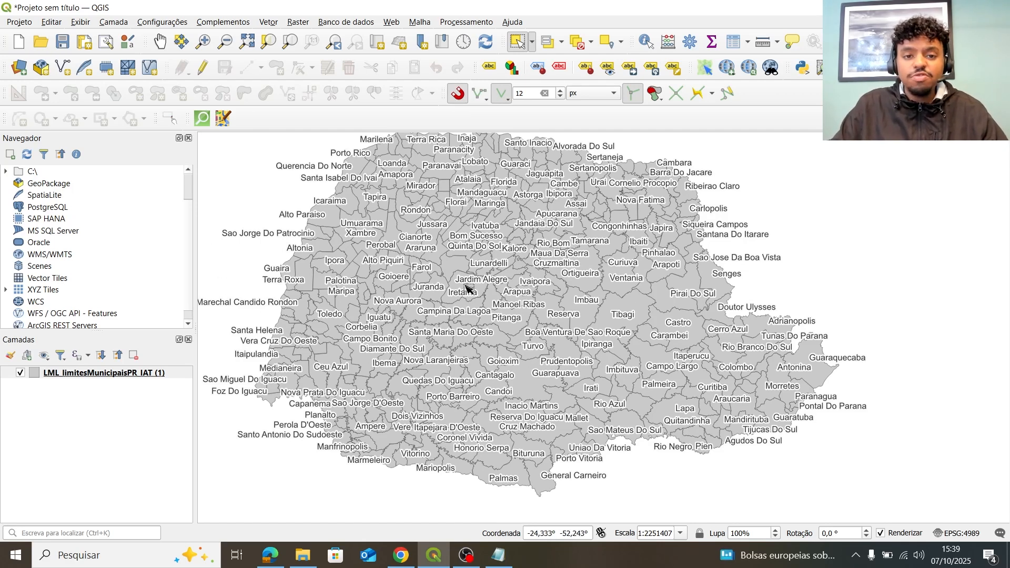
scroll(466, 286, "up", 1)
scroll(491, 246, "down", 1)
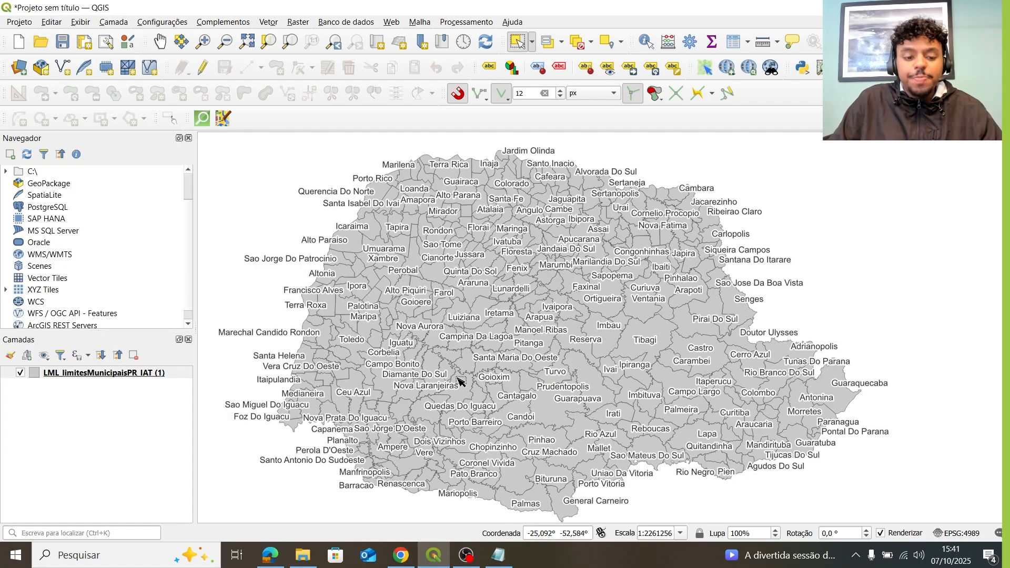
left_click_drag(873, 404, 854, 410)
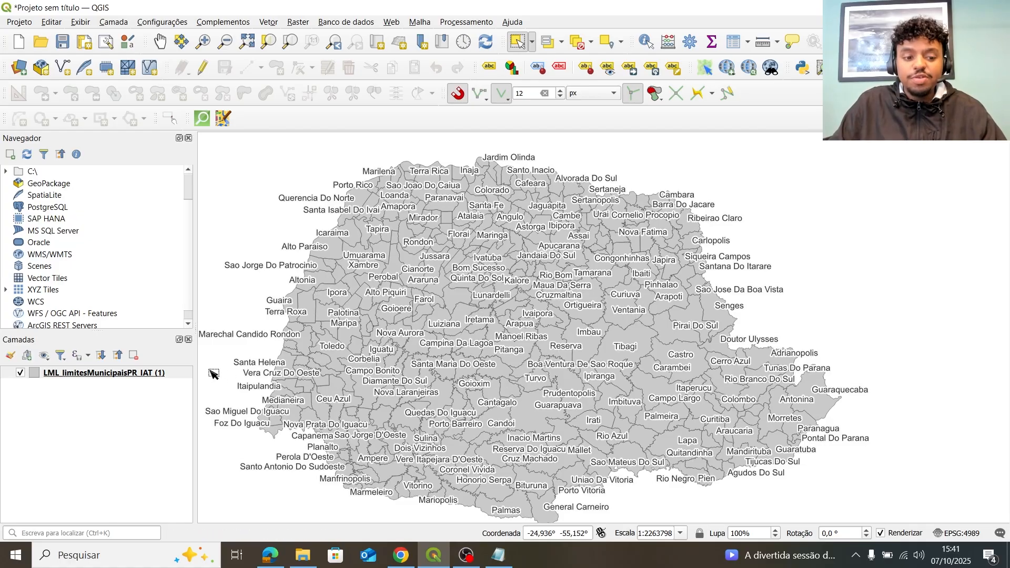
left_click(125, 373)
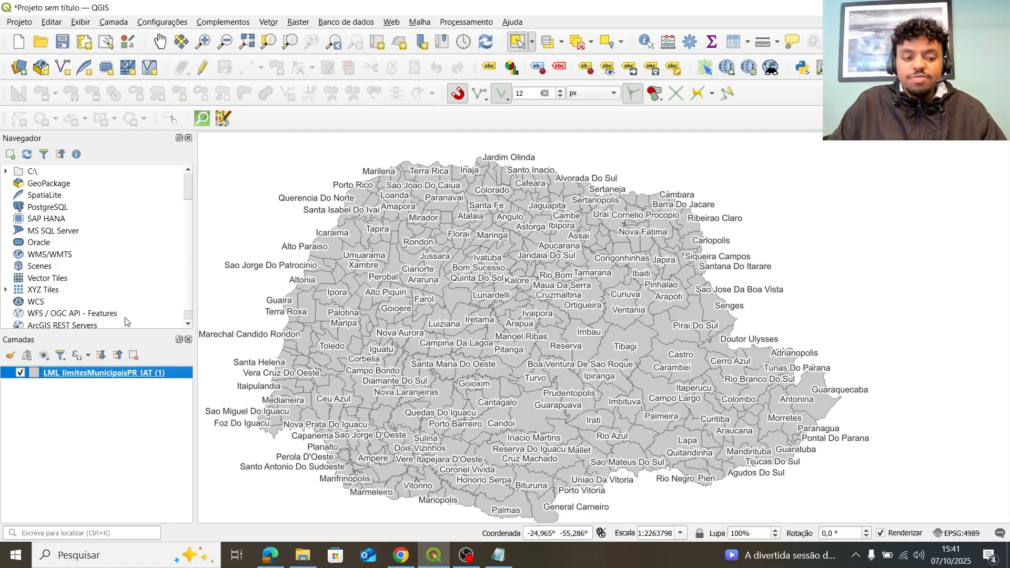
Open the layer's Metadados page and review its identification and extent sections.
double_click(132, 374)
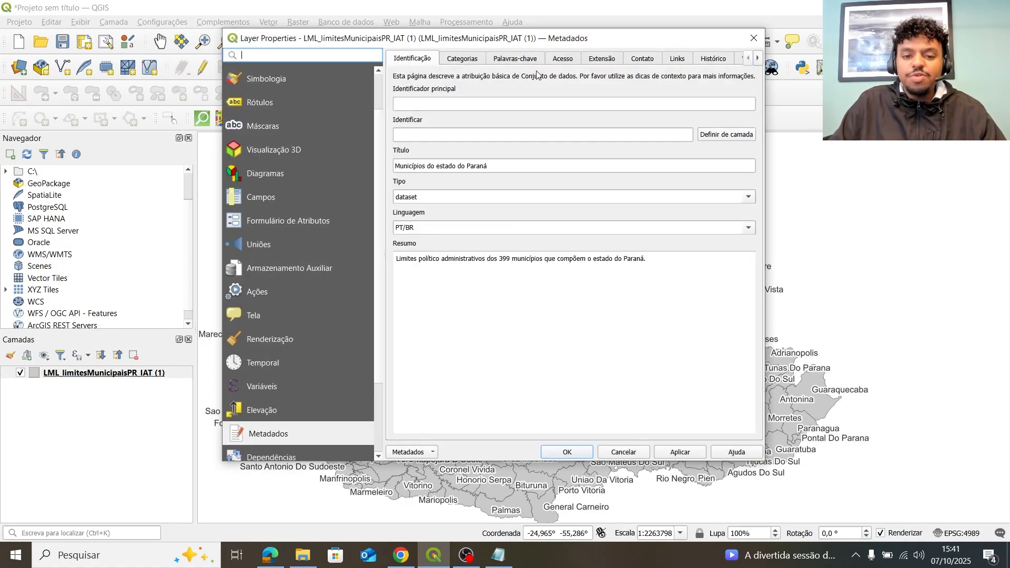
left_click_drag(545, 35, 536, 60)
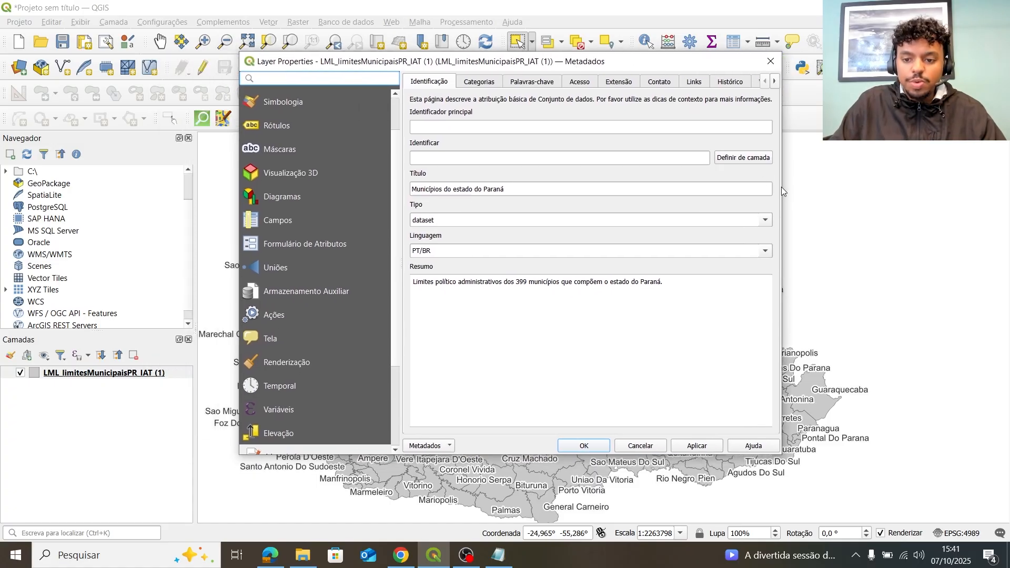
left_click_drag(785, 193, 801, 193)
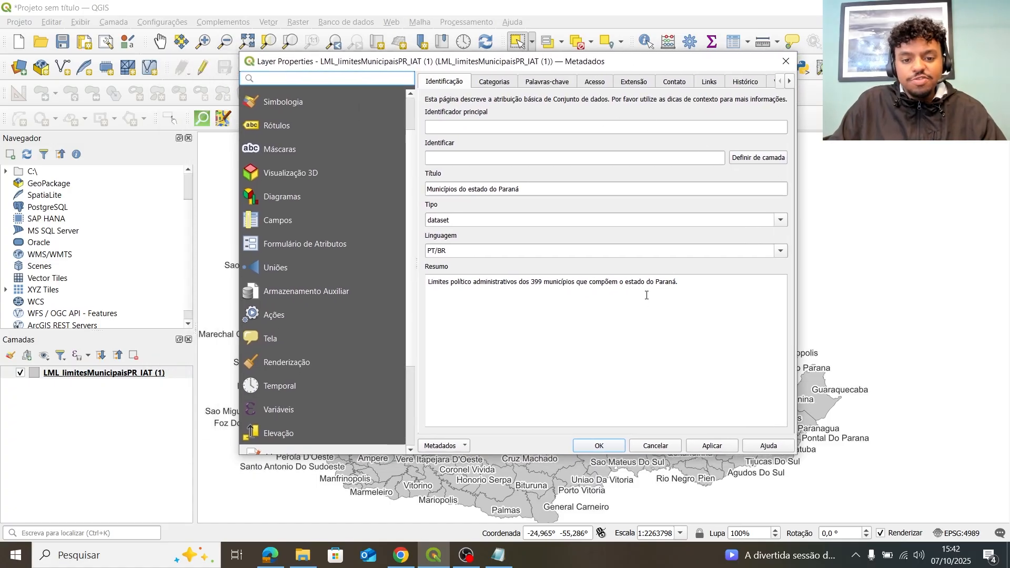
left_click(644, 87)
left_click(456, 87)
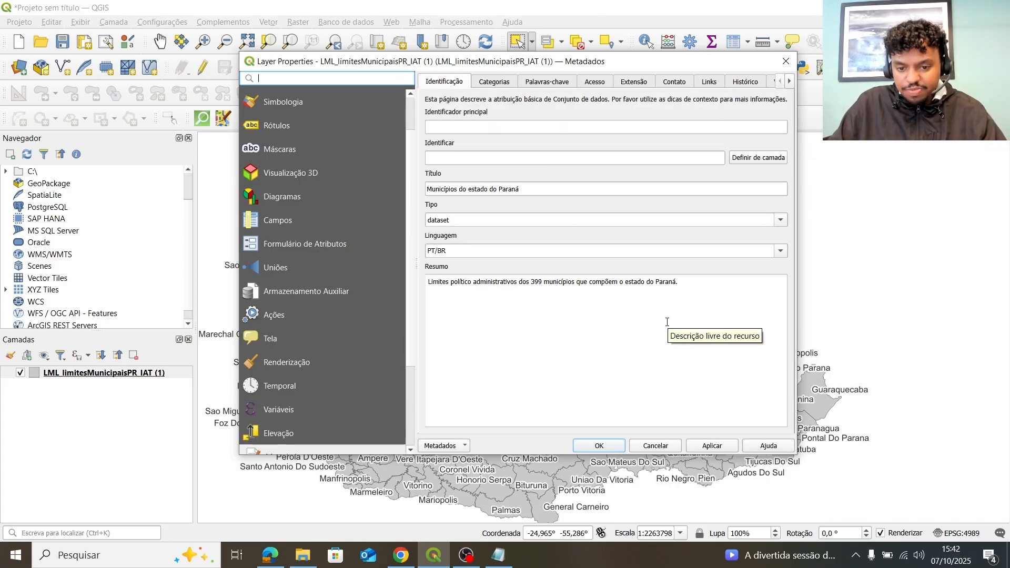
Compare the layer's keywords against the Notepad metadata notes, then open the Metadados save options.
left_click(547, 82)
left_click(499, 555)
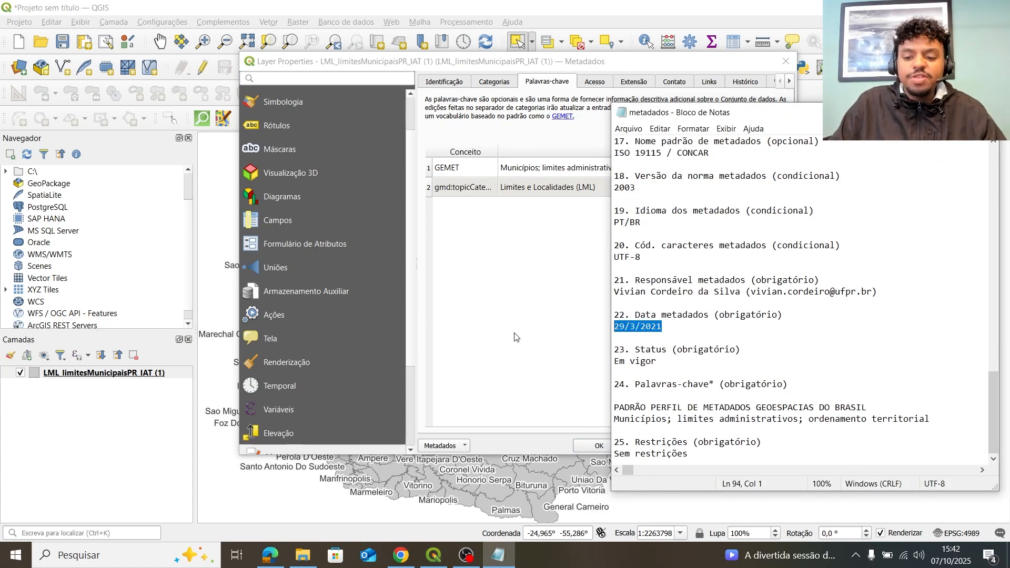
left_click(500, 332)
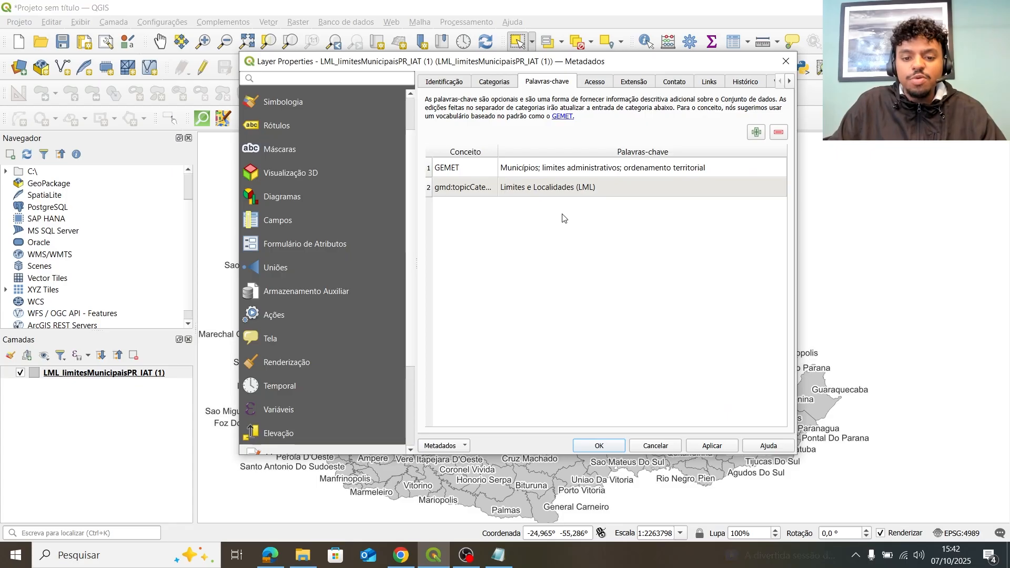
left_click(446, 446)
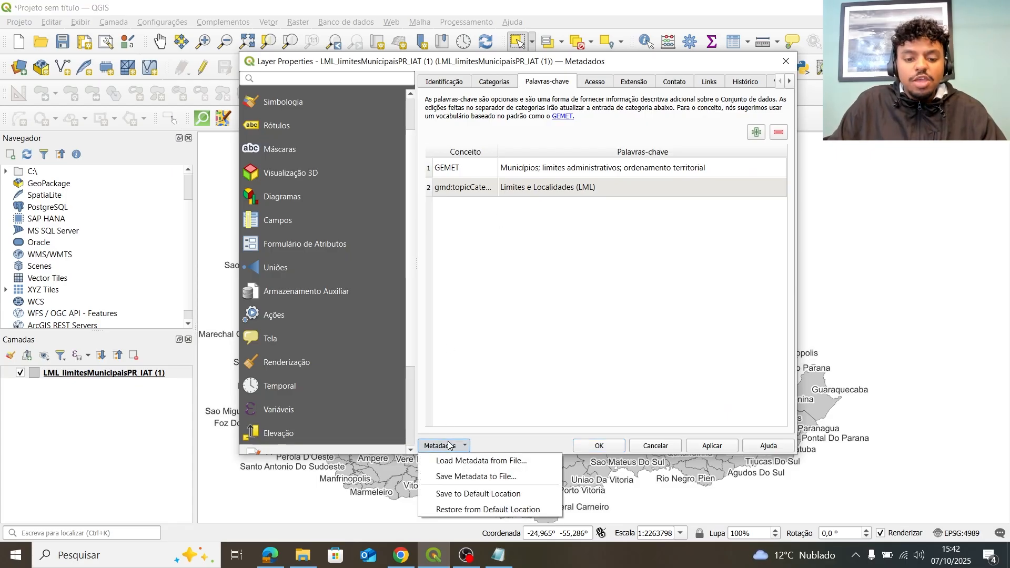
Save the metadata over metadados/LML_limitesMunicipaisPR_IAT.qmd, confirming the overwrite.
left_click(499, 480)
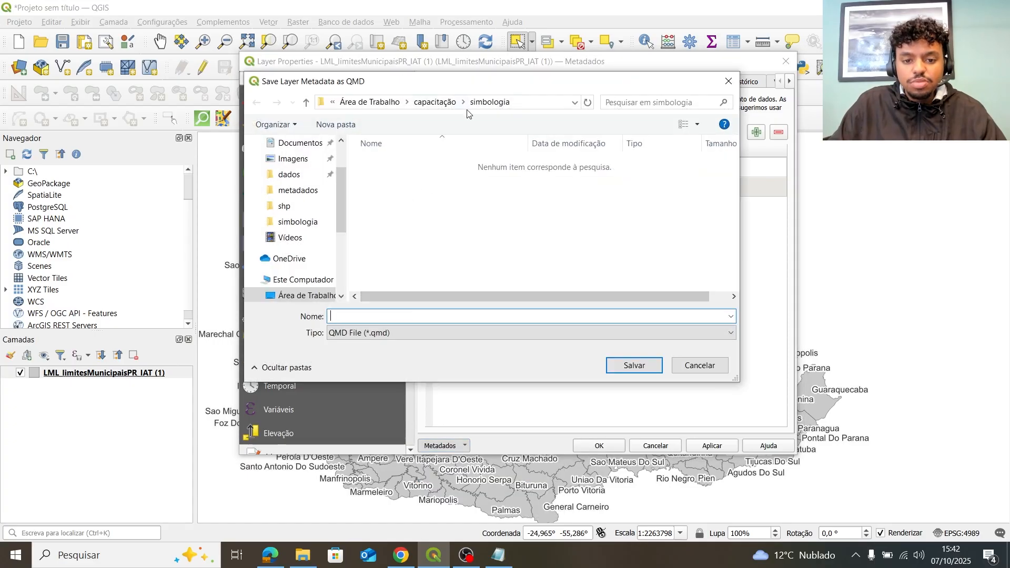
left_click(434, 102)
double_click(395, 177)
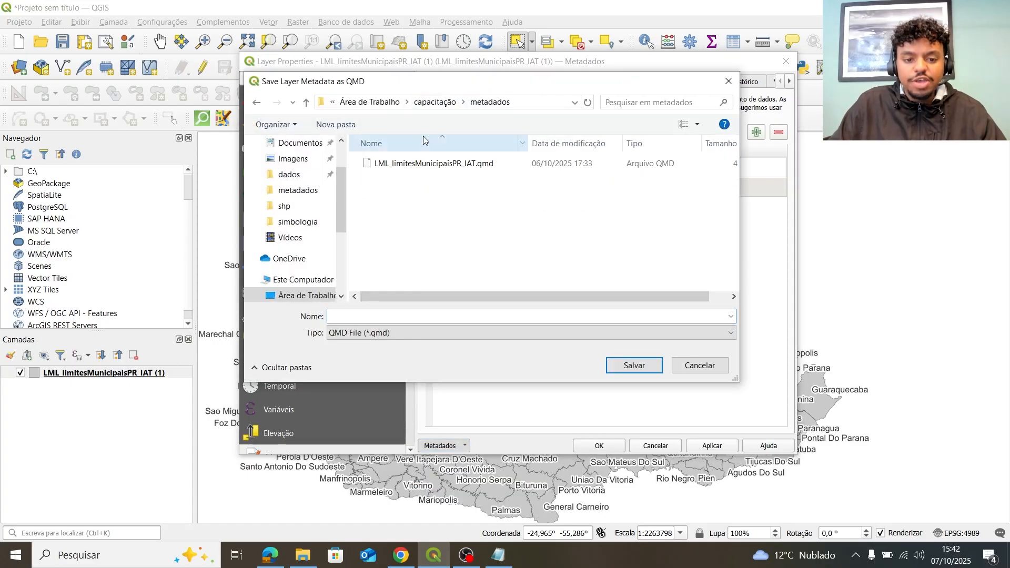
left_click(448, 164)
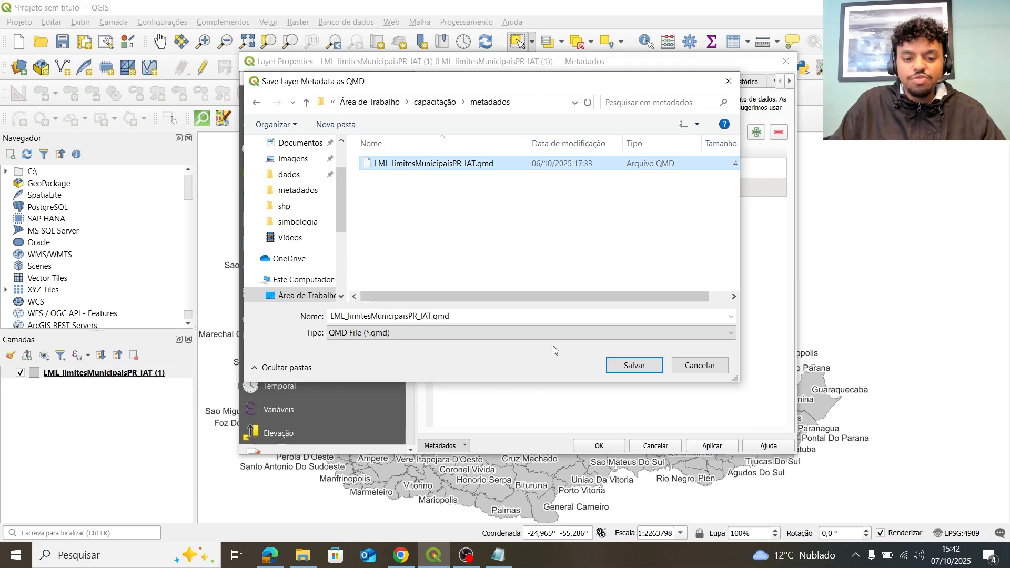
left_click(634, 365)
left_click(548, 280)
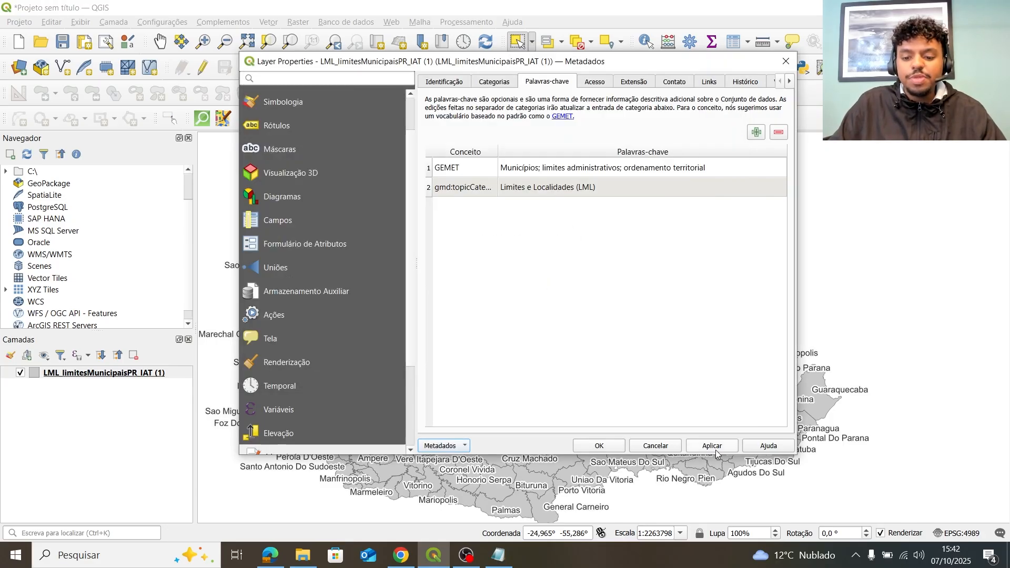
Save the metadata to the default location and apply it to the layer.
left_click(599, 446)
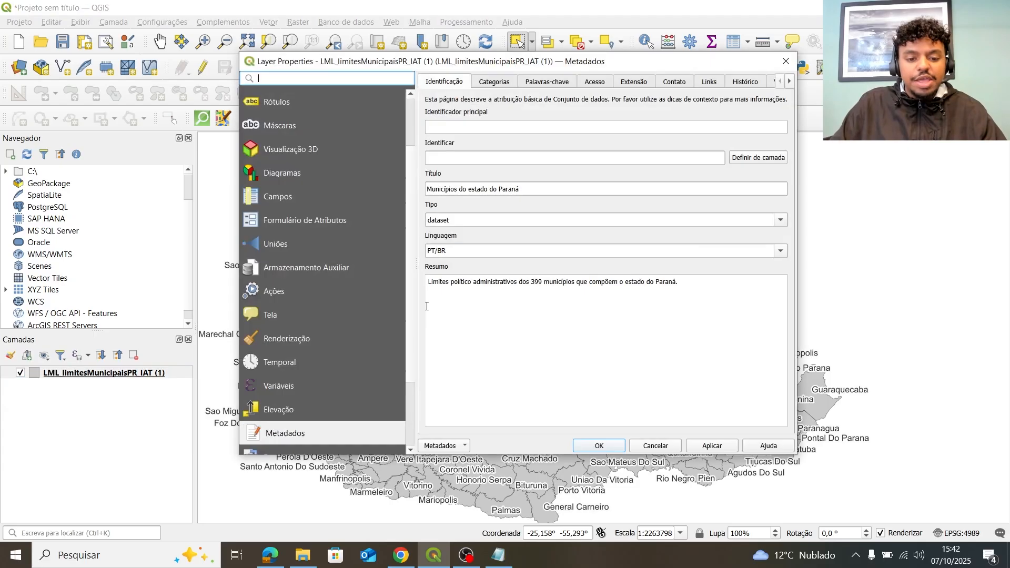
left_click(451, 445)
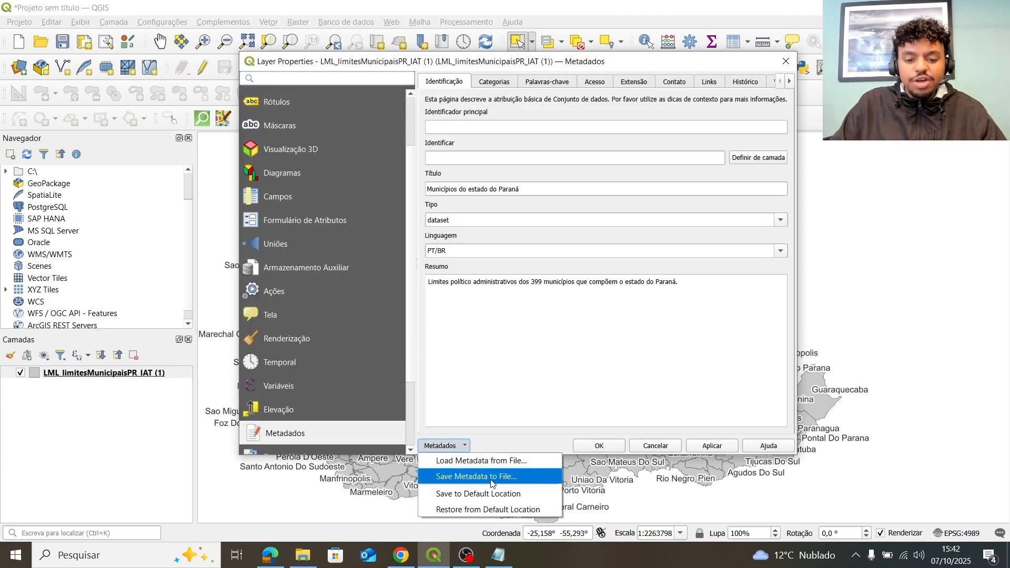
left_click(524, 495)
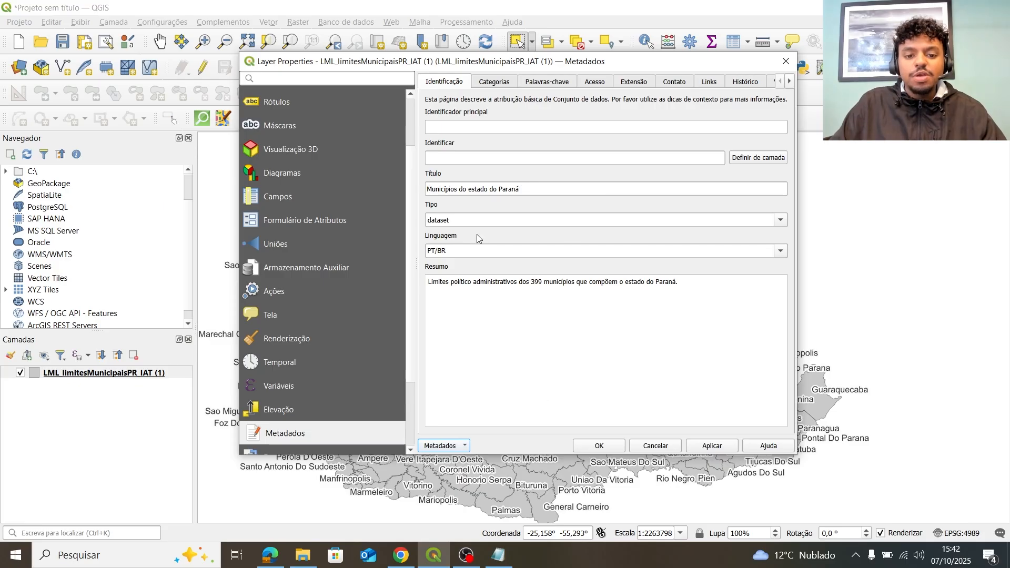
left_click(729, 451)
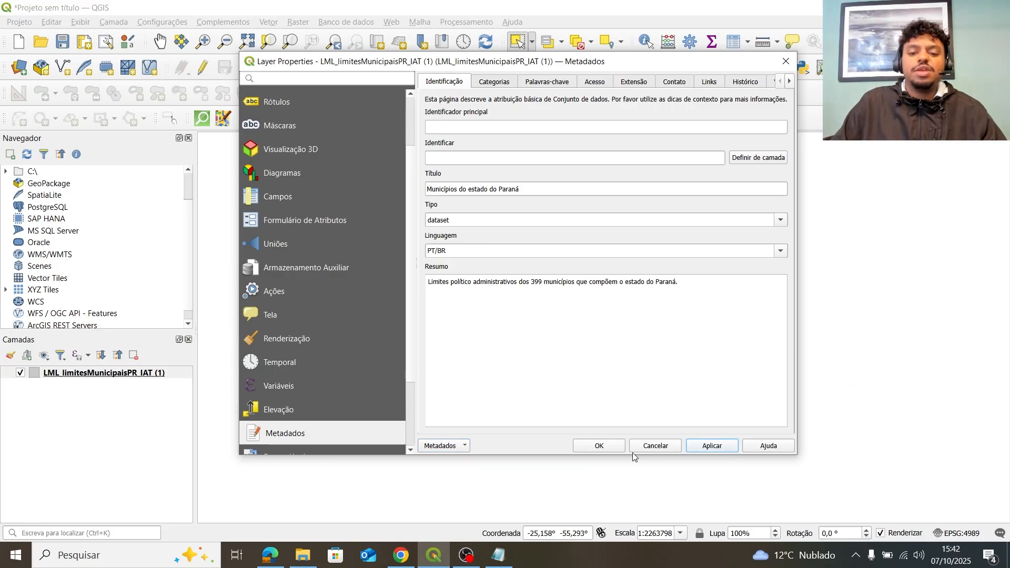
Close the properties, remove the municipalities layer and reload it from the GeoPackage.
left_click(594, 447)
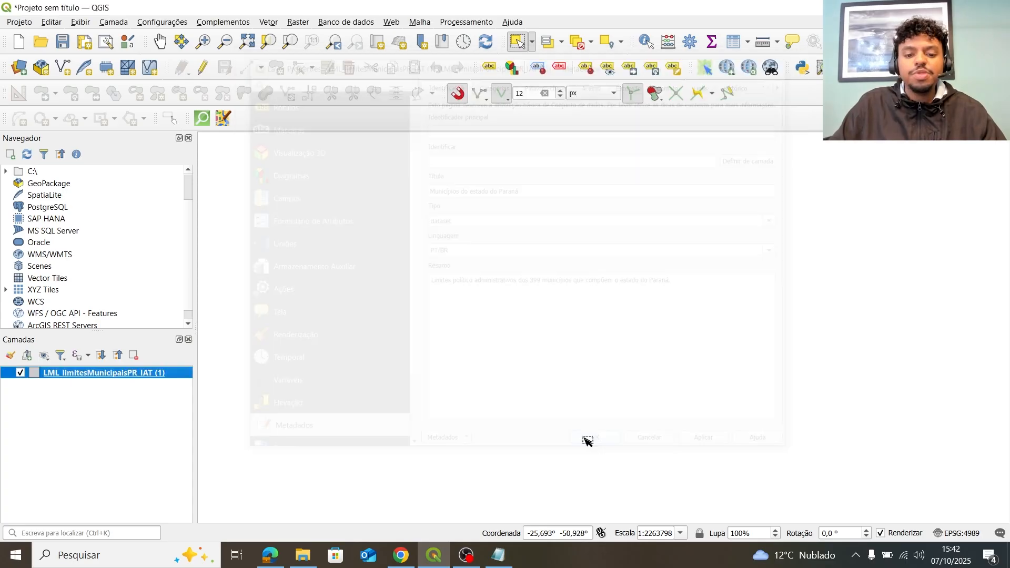
left_click(133, 356)
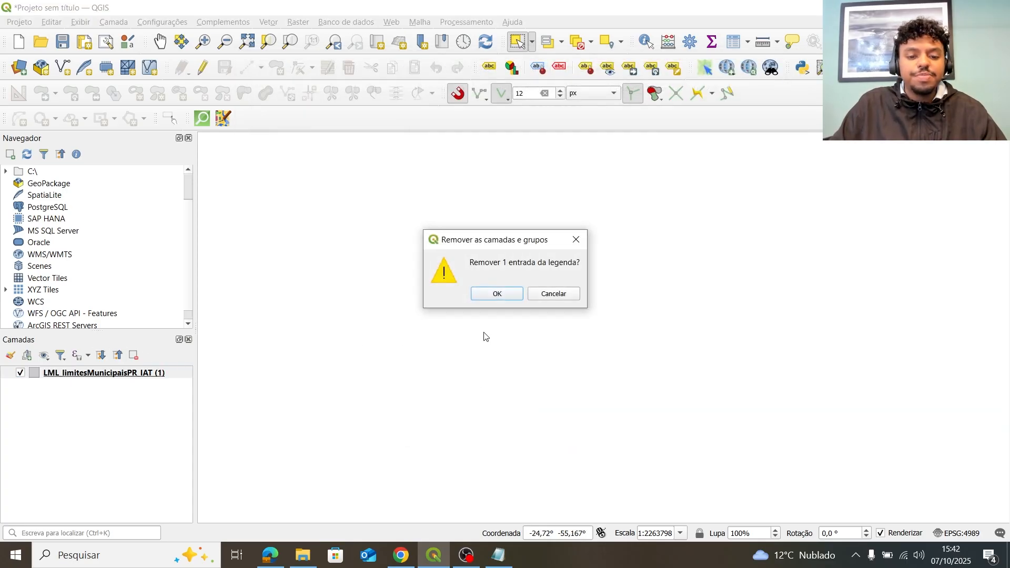
left_click(497, 294)
left_click(302, 556)
left_click_drag(430, 283, 140, 399)
left_click(859, 143)
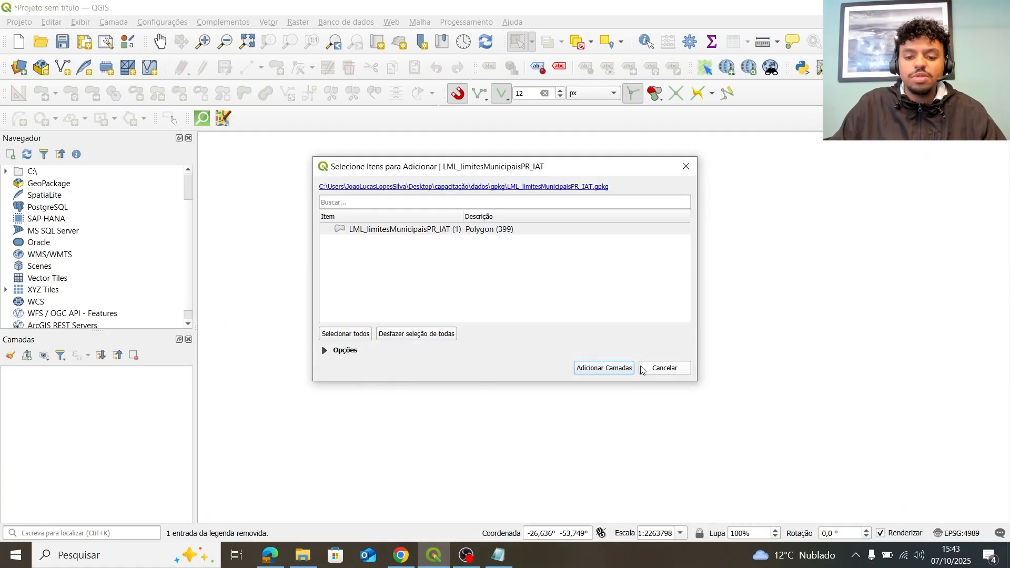
left_click(626, 368)
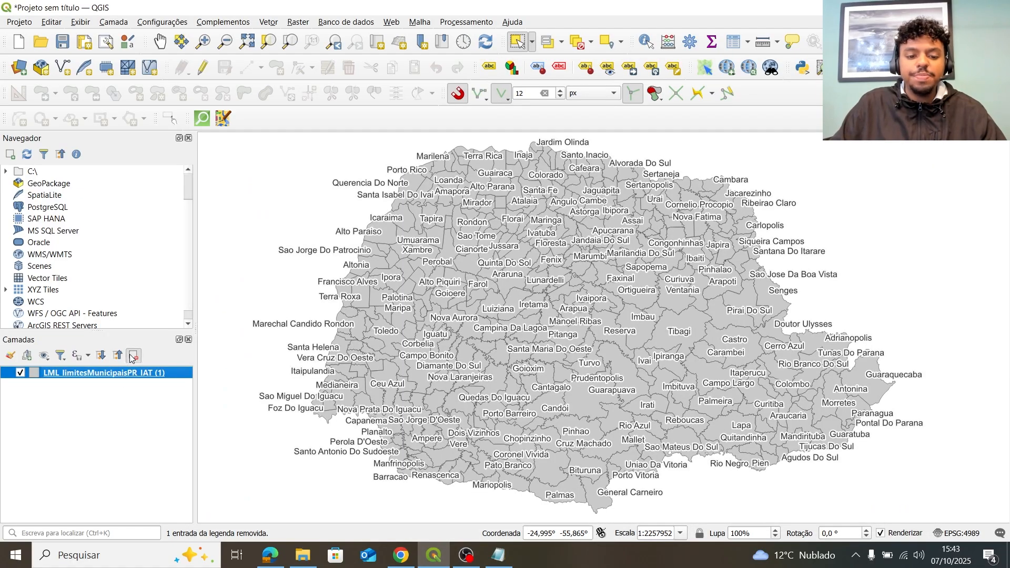
Open the reloaded layer's metadata and check the keywords, access, extent, links and identification sections.
left_click(134, 356)
left_click(575, 299)
double_click(163, 374)
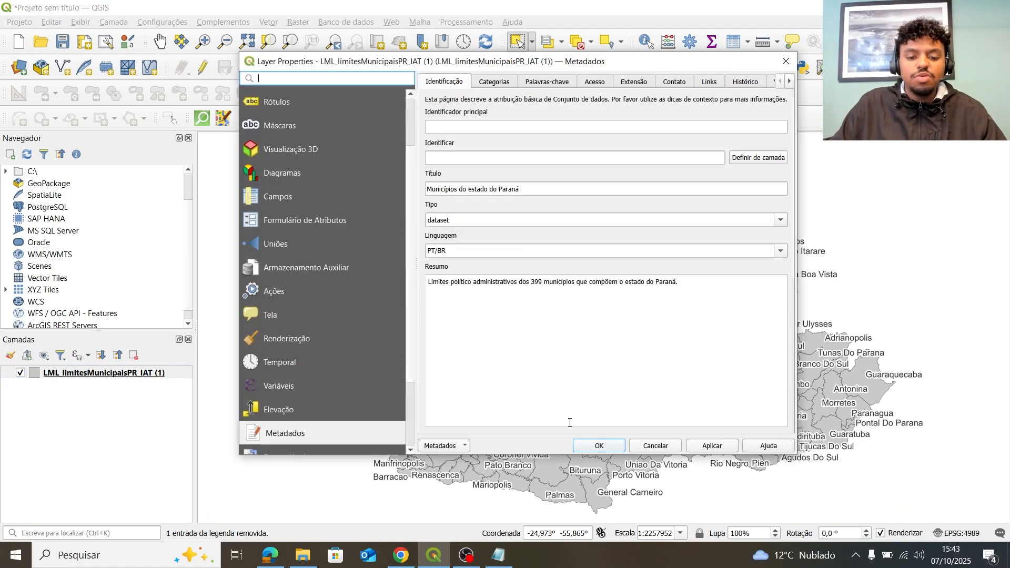
left_click(558, 82)
left_click(590, 85)
left_click(634, 82)
left_click(705, 83)
left_click(445, 82)
left_click(709, 82)
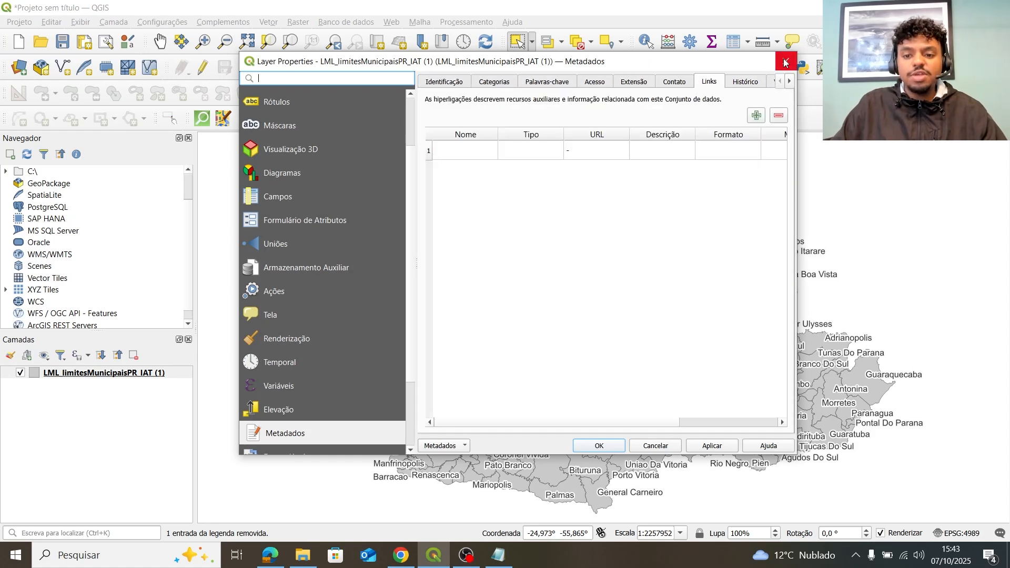
Verify the identification metadata is still present, then close the layer properties.
left_click_drag(769, 68, 726, 105)
left_click(416, 109)
left_click(481, 248)
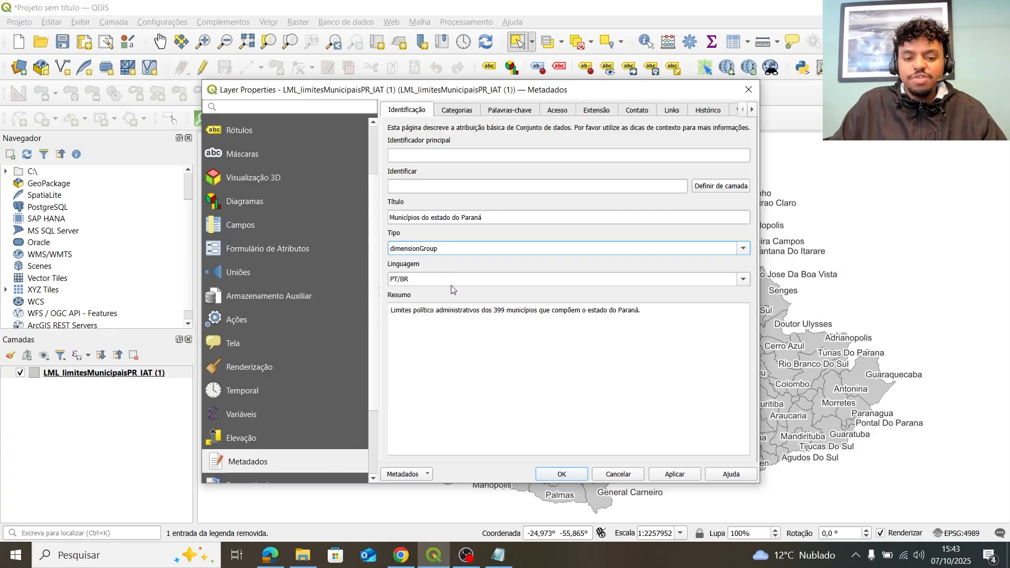
left_click(619, 474)
scroll(799, 305, "up", 1)
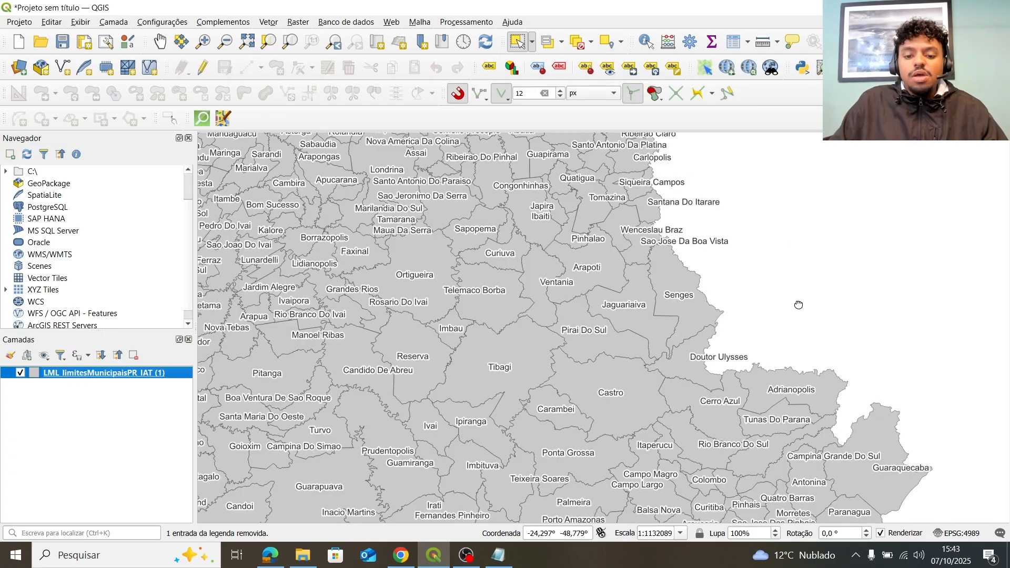
left_click_drag(798, 305, 968, 301)
scroll(729, 334, "down", 1)
left_click_drag(640, 324, 705, 356)
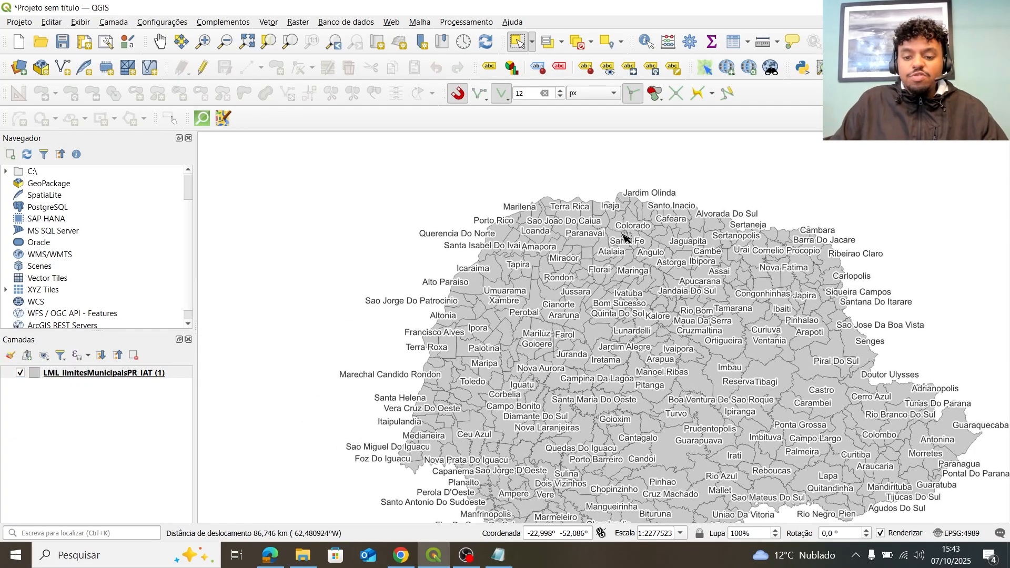
left_click_drag(760, 284, 622, 268)
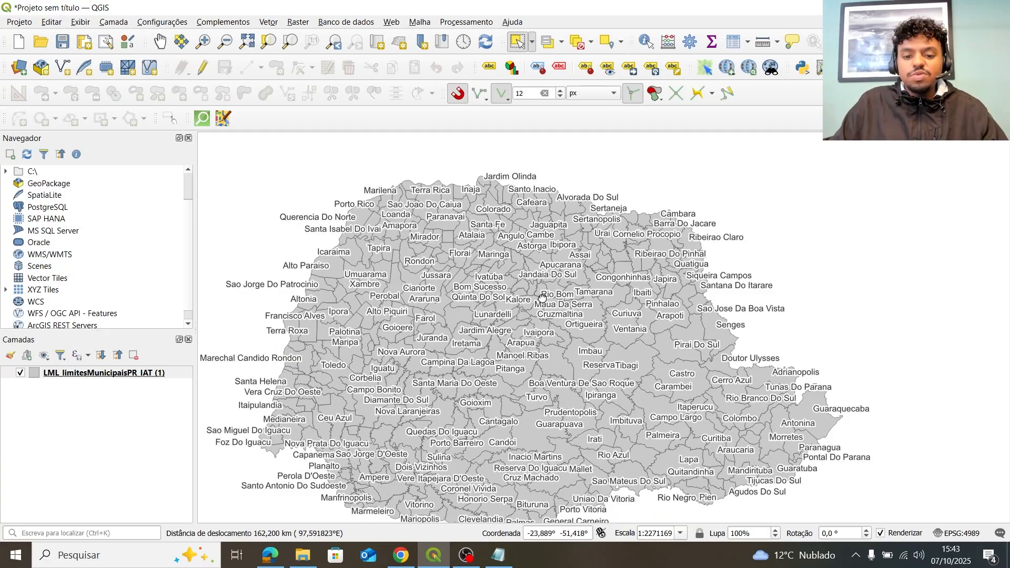
left_click_drag(543, 298, 609, 247)
left_click_drag(671, 265, 625, 283)
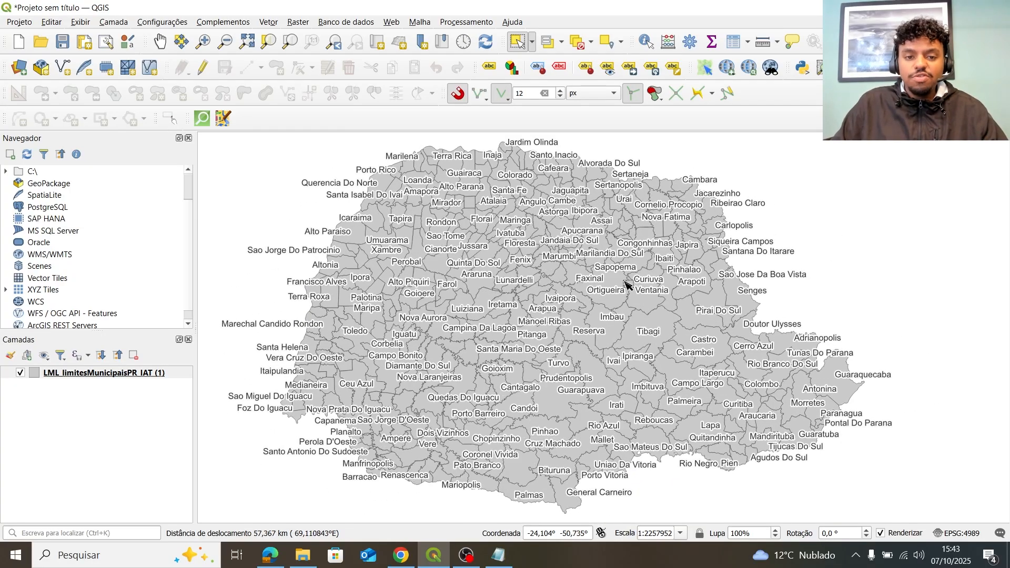